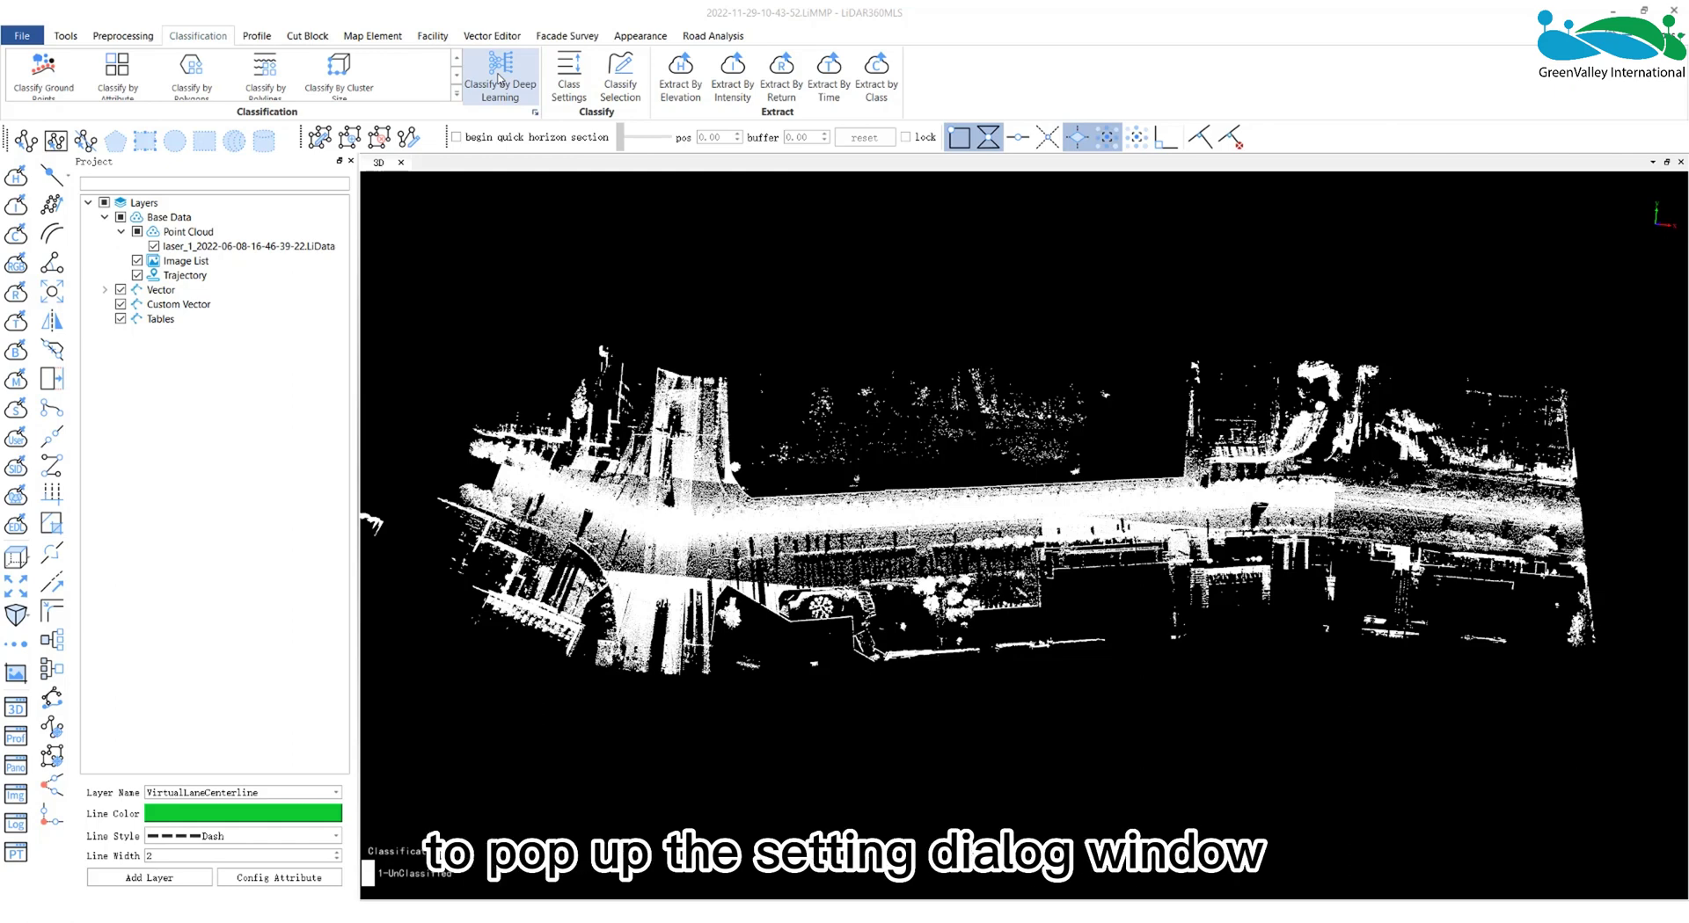
- Tick the street point cloud for deep-learning classification with the GVPointCloud model and view processing settings
left_click(499, 79)
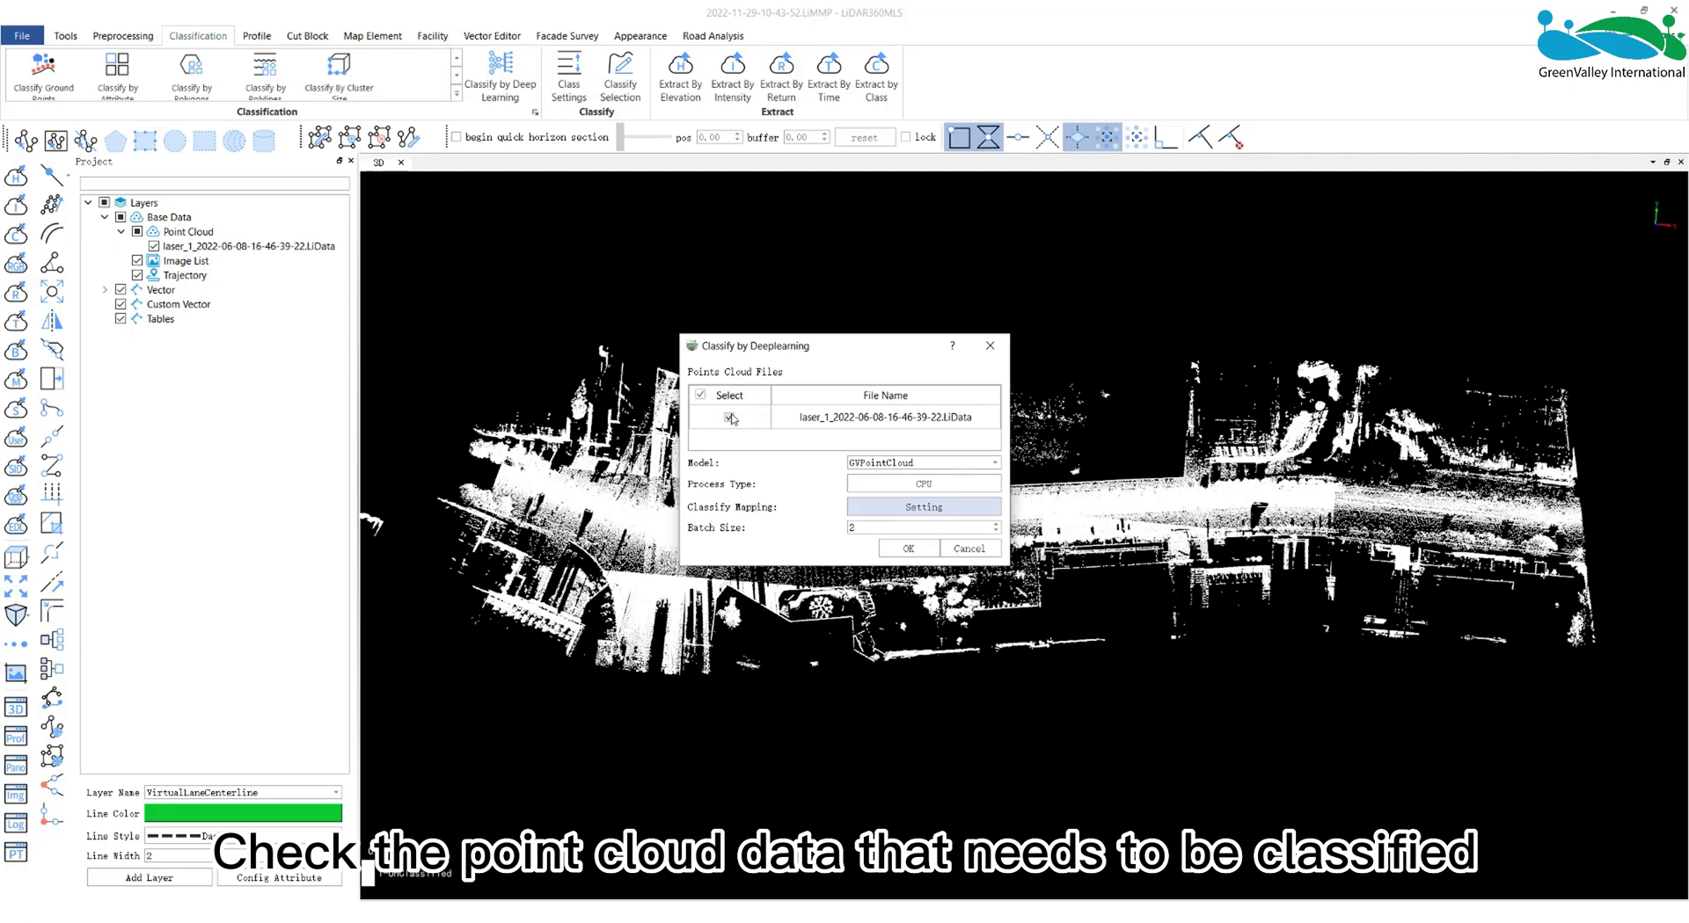
left_click(729, 419)
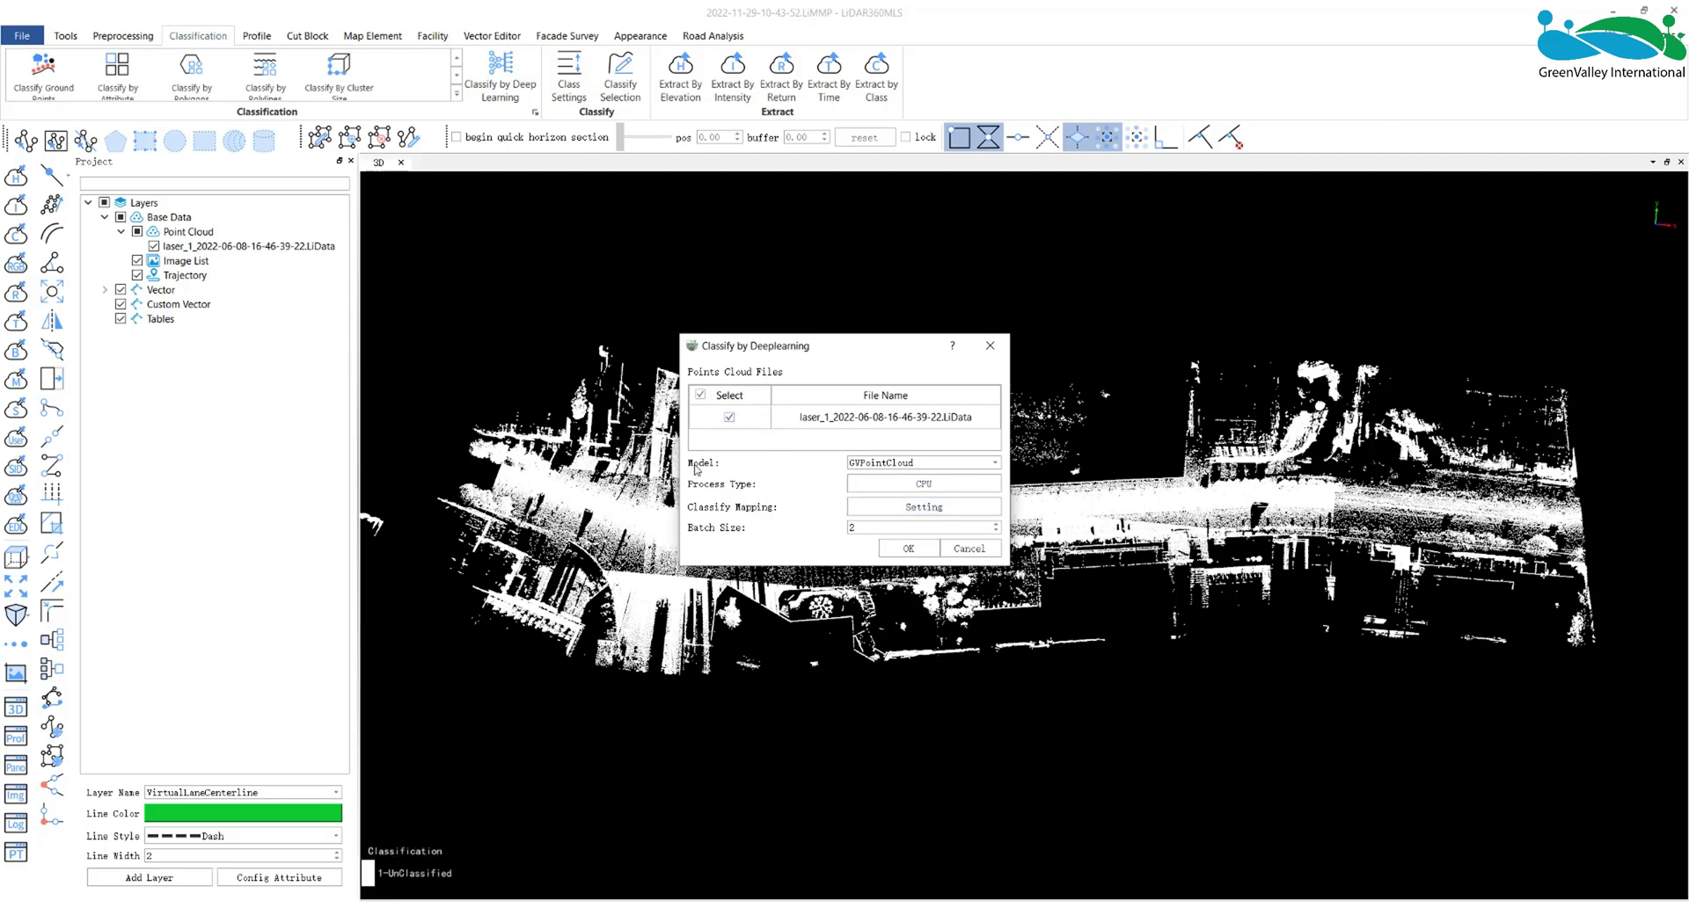
left_click(882, 463)
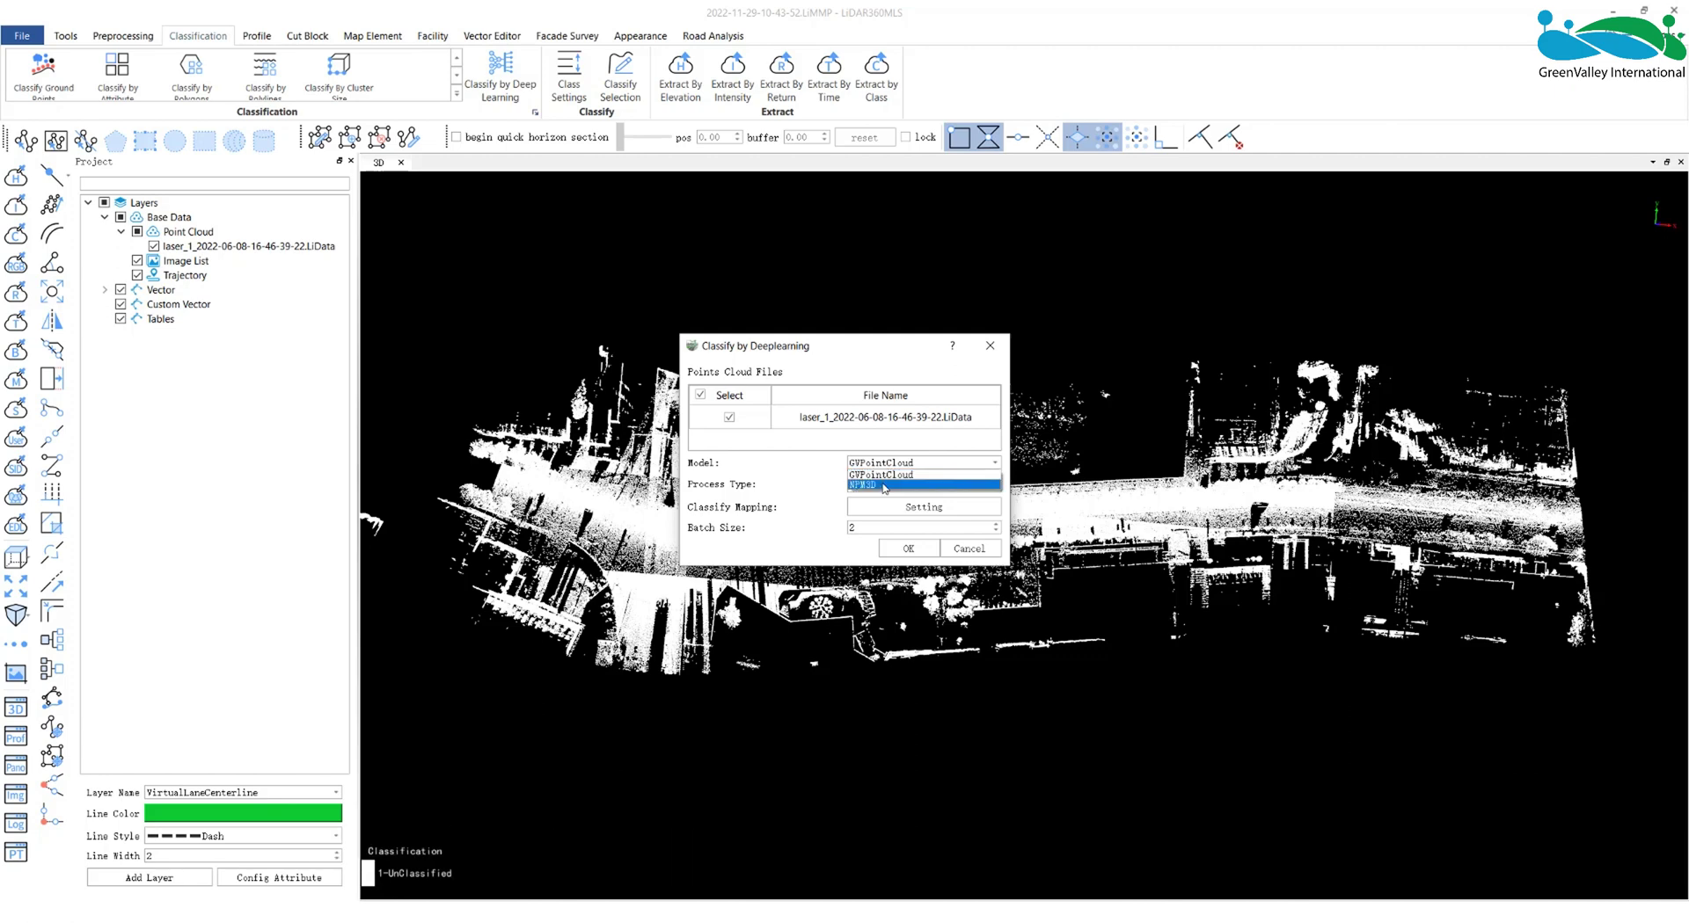
left_click(783, 498)
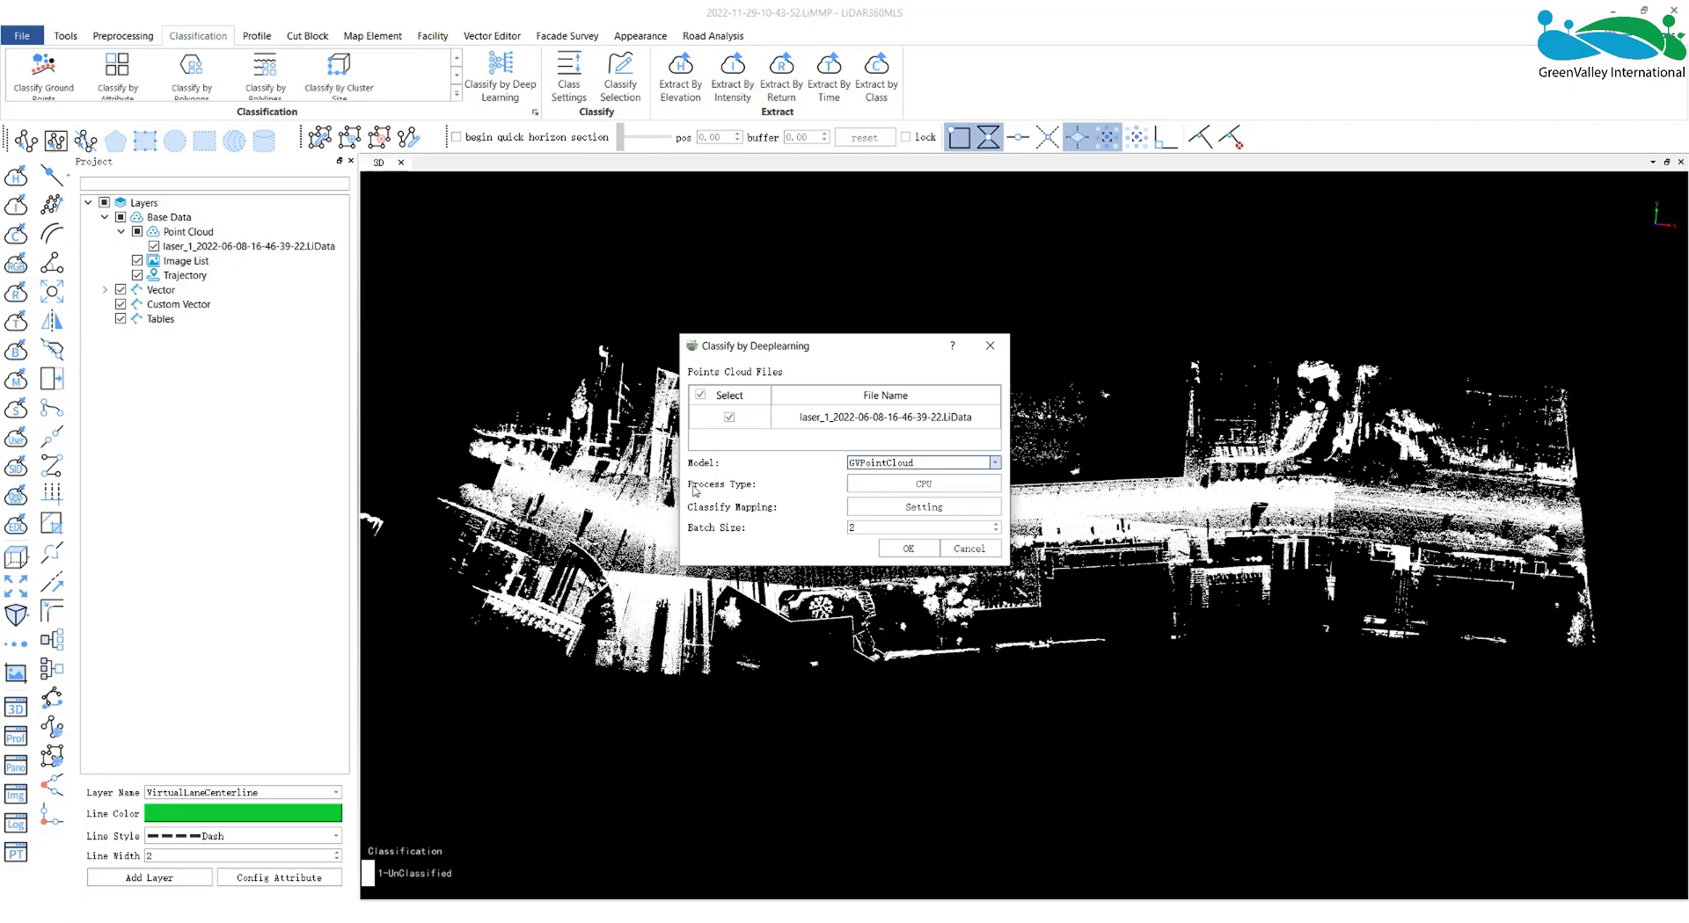
left_click(921, 486)
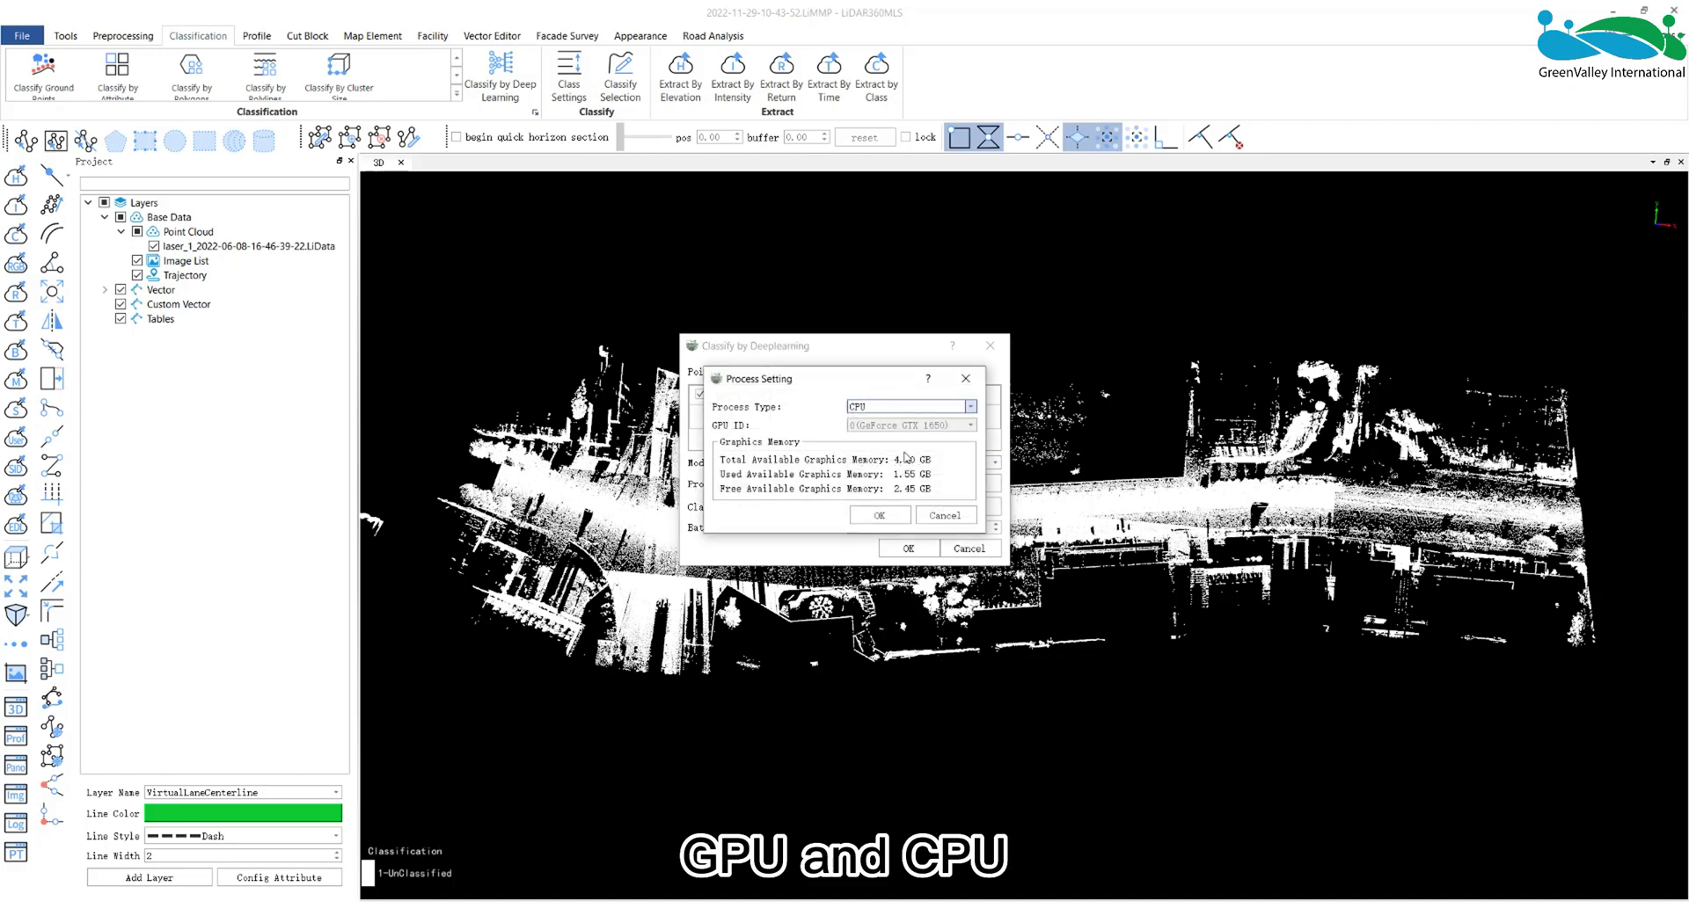
- Choose GPU as the process type, using the GeForce GTX 1650 card
left_click(876, 408)
left_click(881, 428)
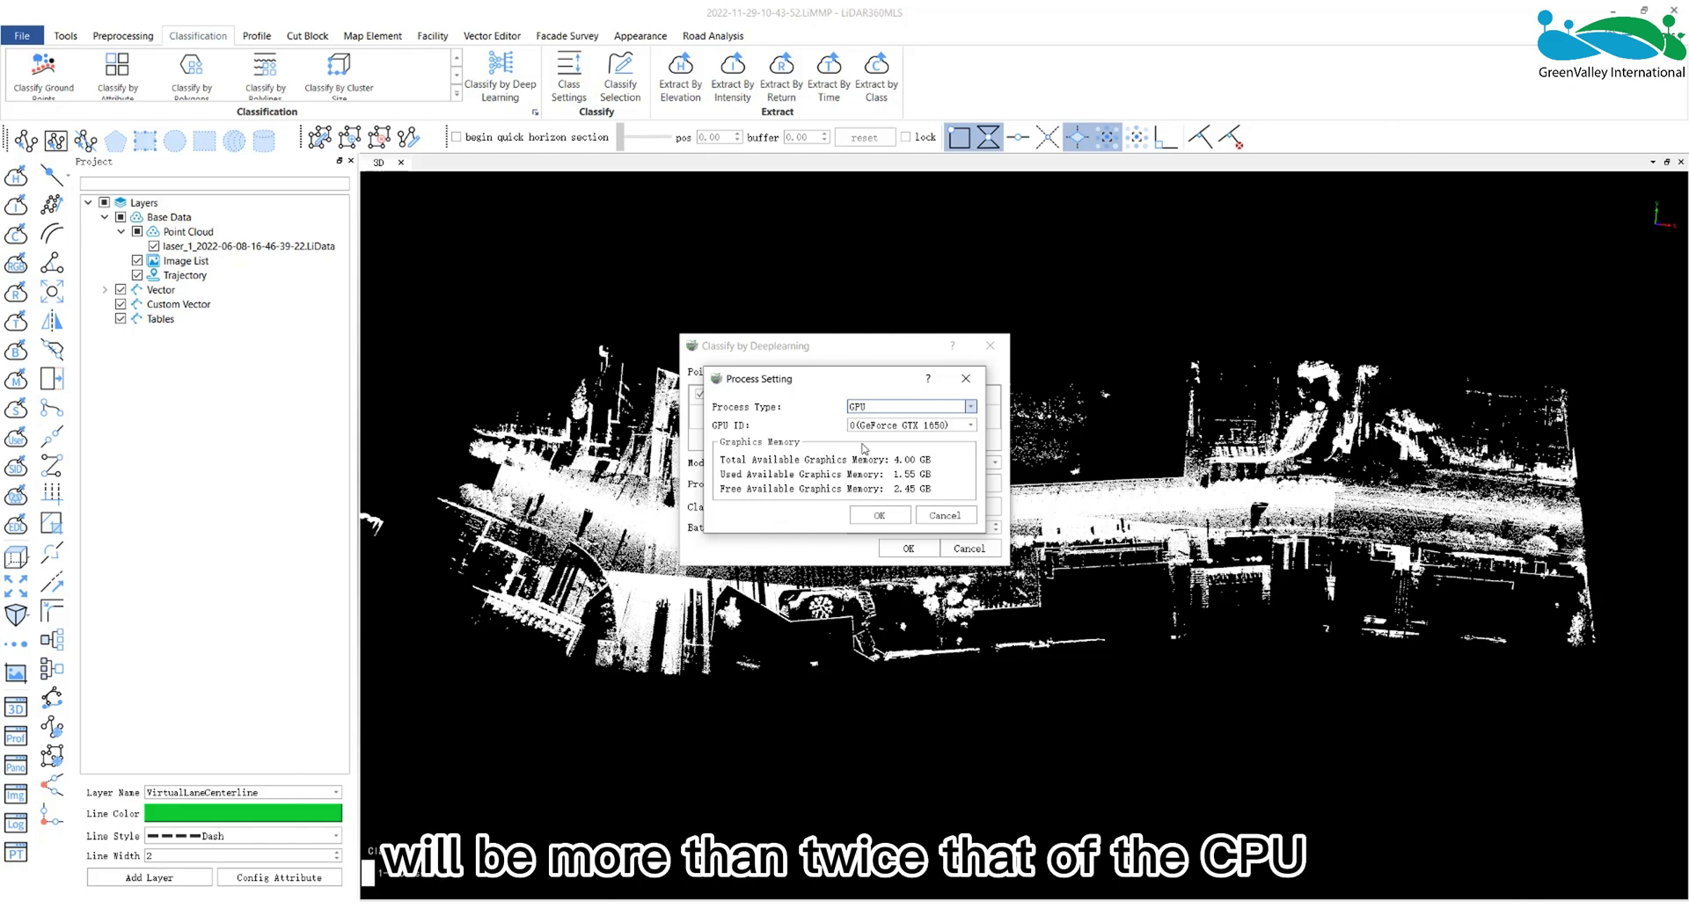
- Confirm GPU processing and accept the class-name-to-ID mapping unchanged
left_click(877, 515)
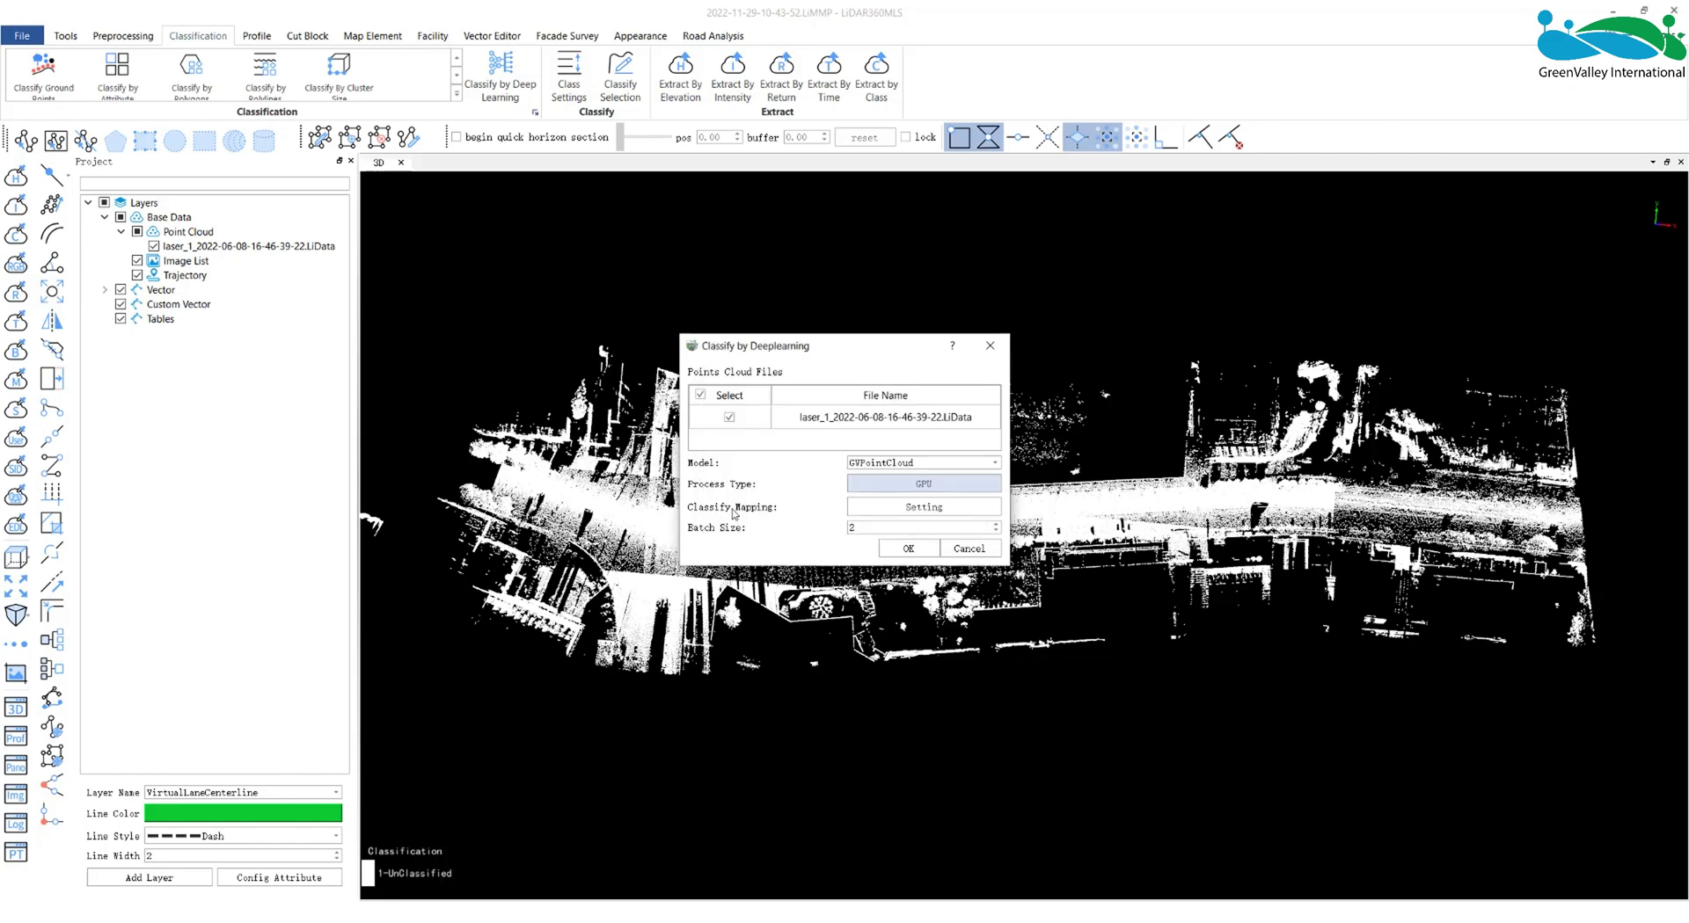
left_click(920, 508)
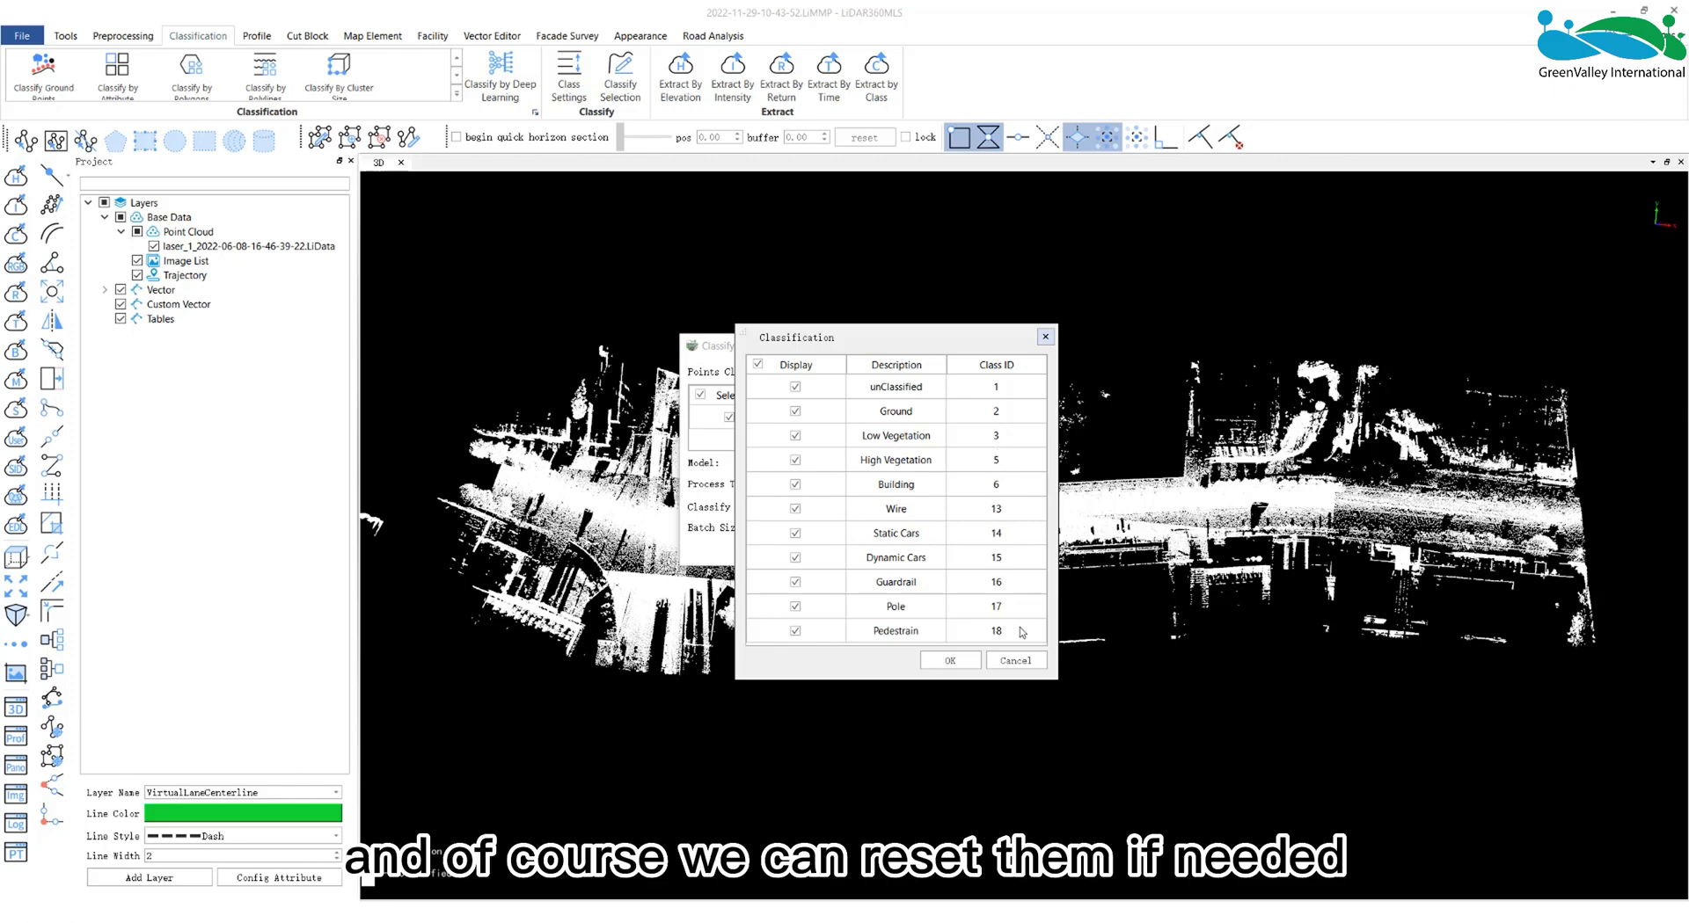
left_click(936, 661)
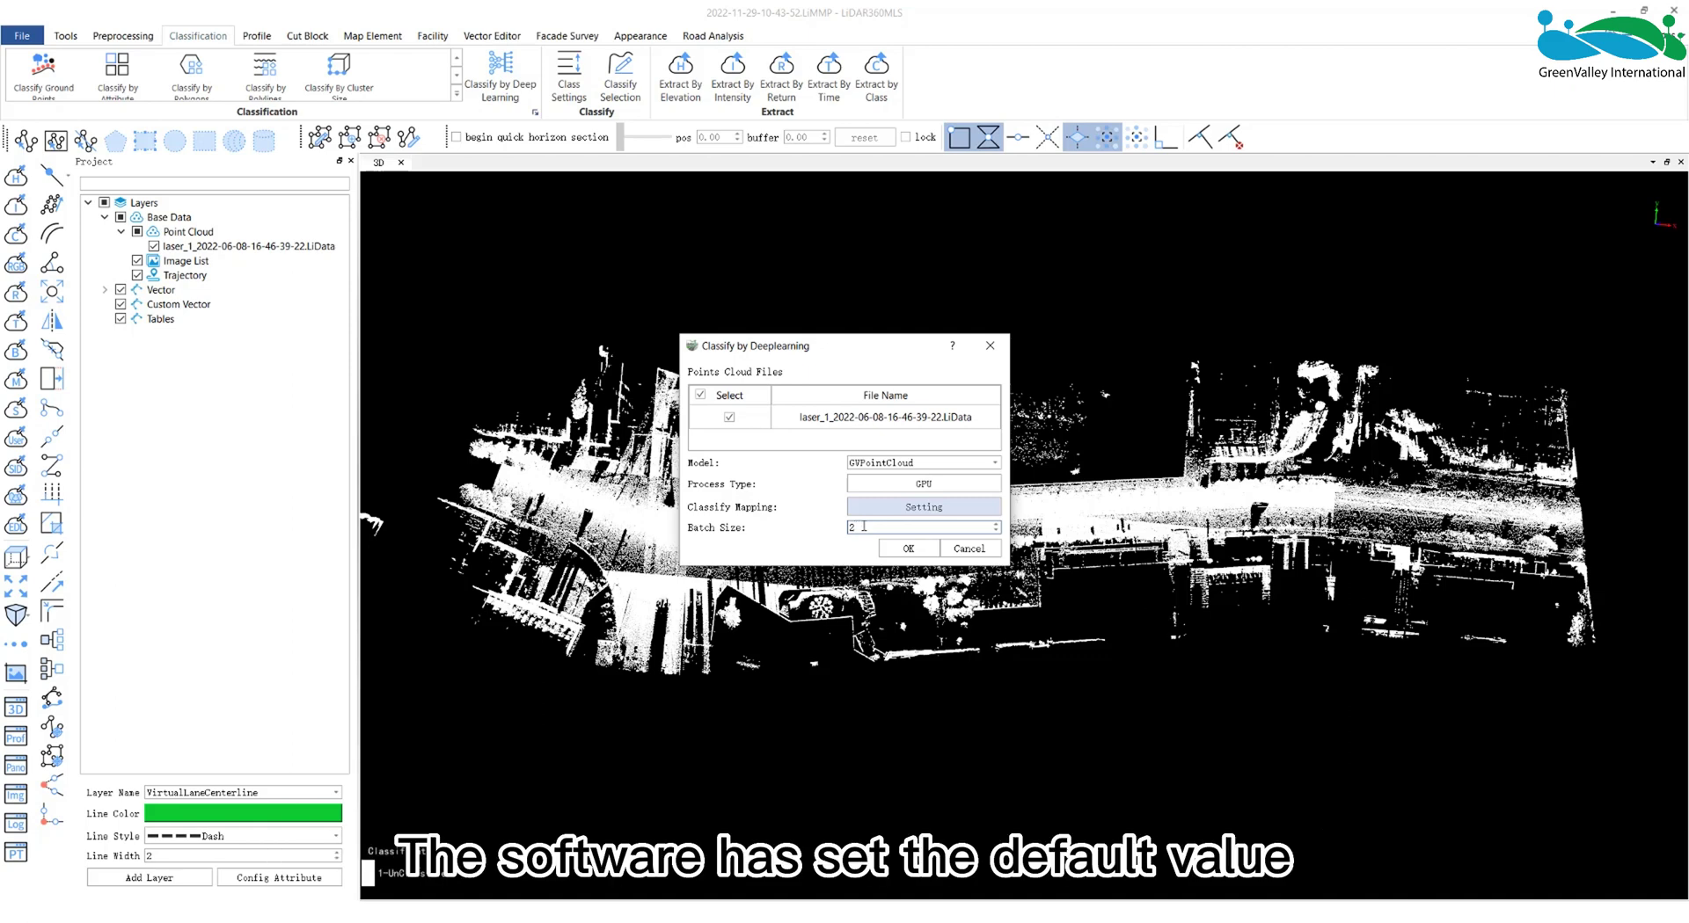
- Edit the batch size value and start the GPU deep-learning classification
double_click(961, 527)
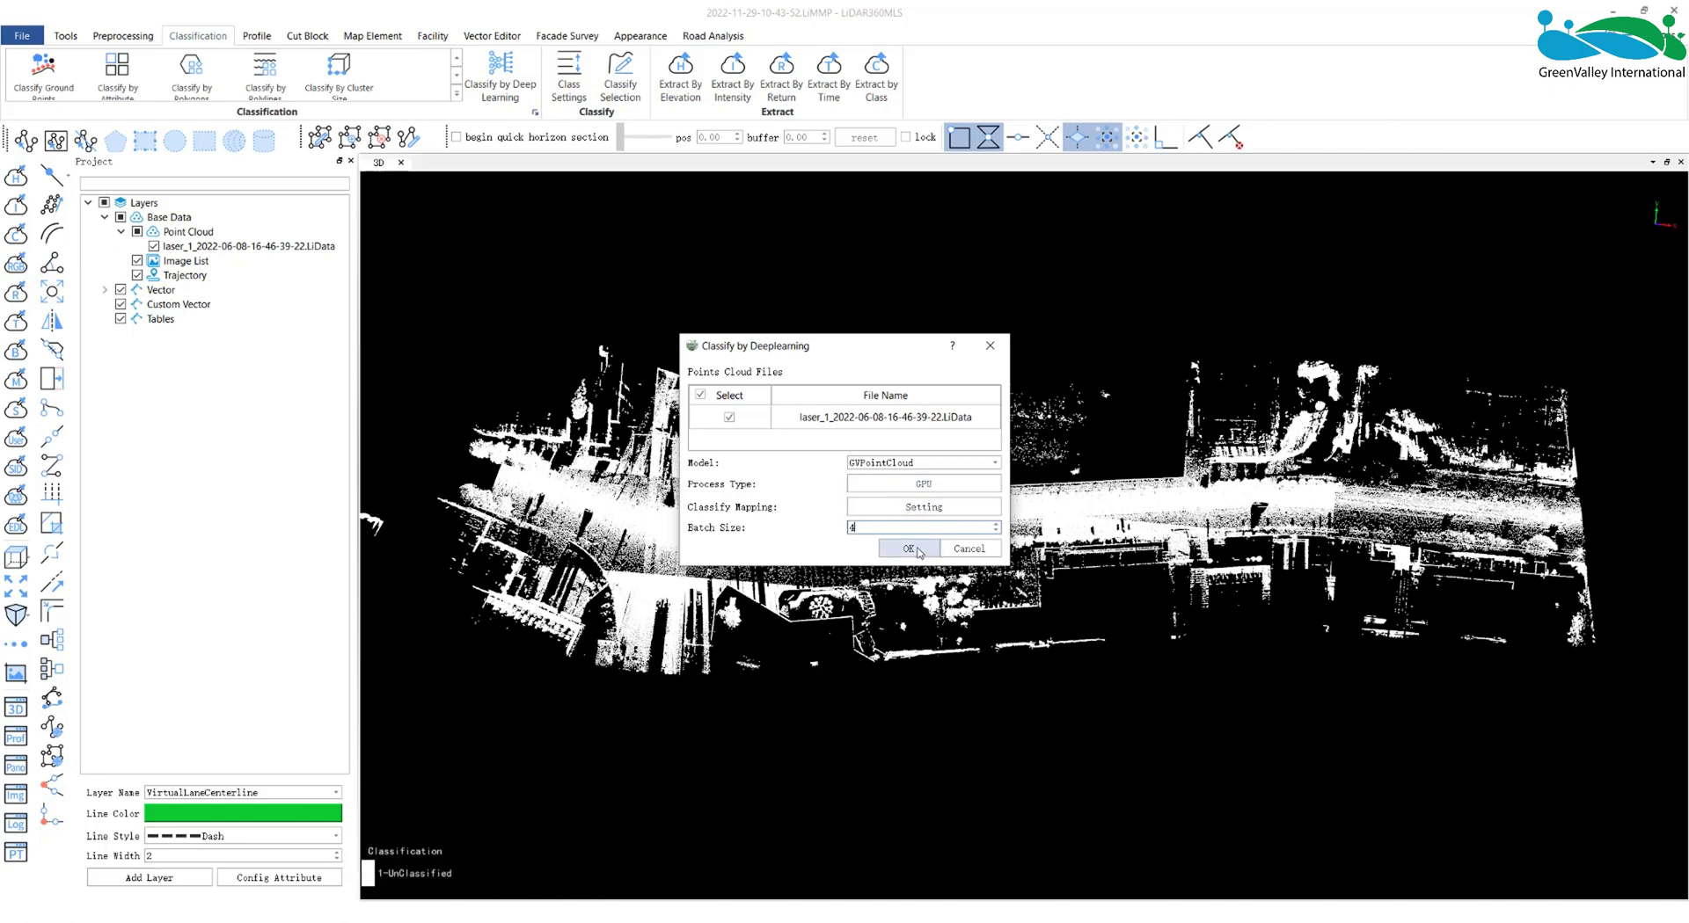
left_click(909, 548)
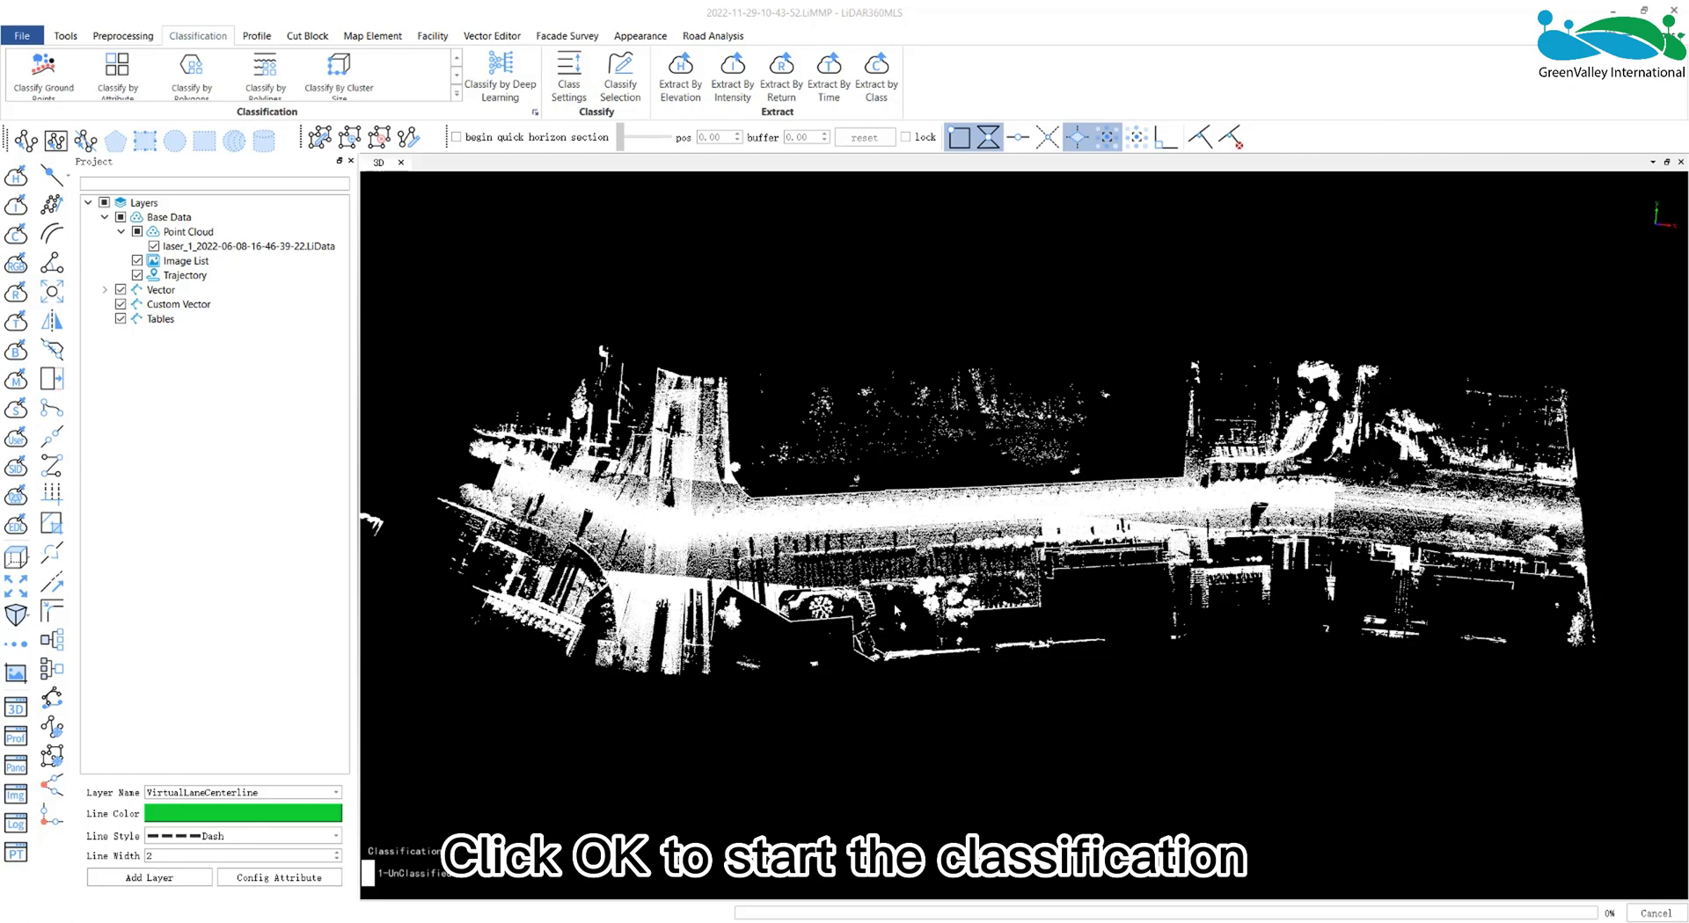
- Recheck the class mapping list after classification, then close the Classify by Deeplearning dialog
left_click(497, 72)
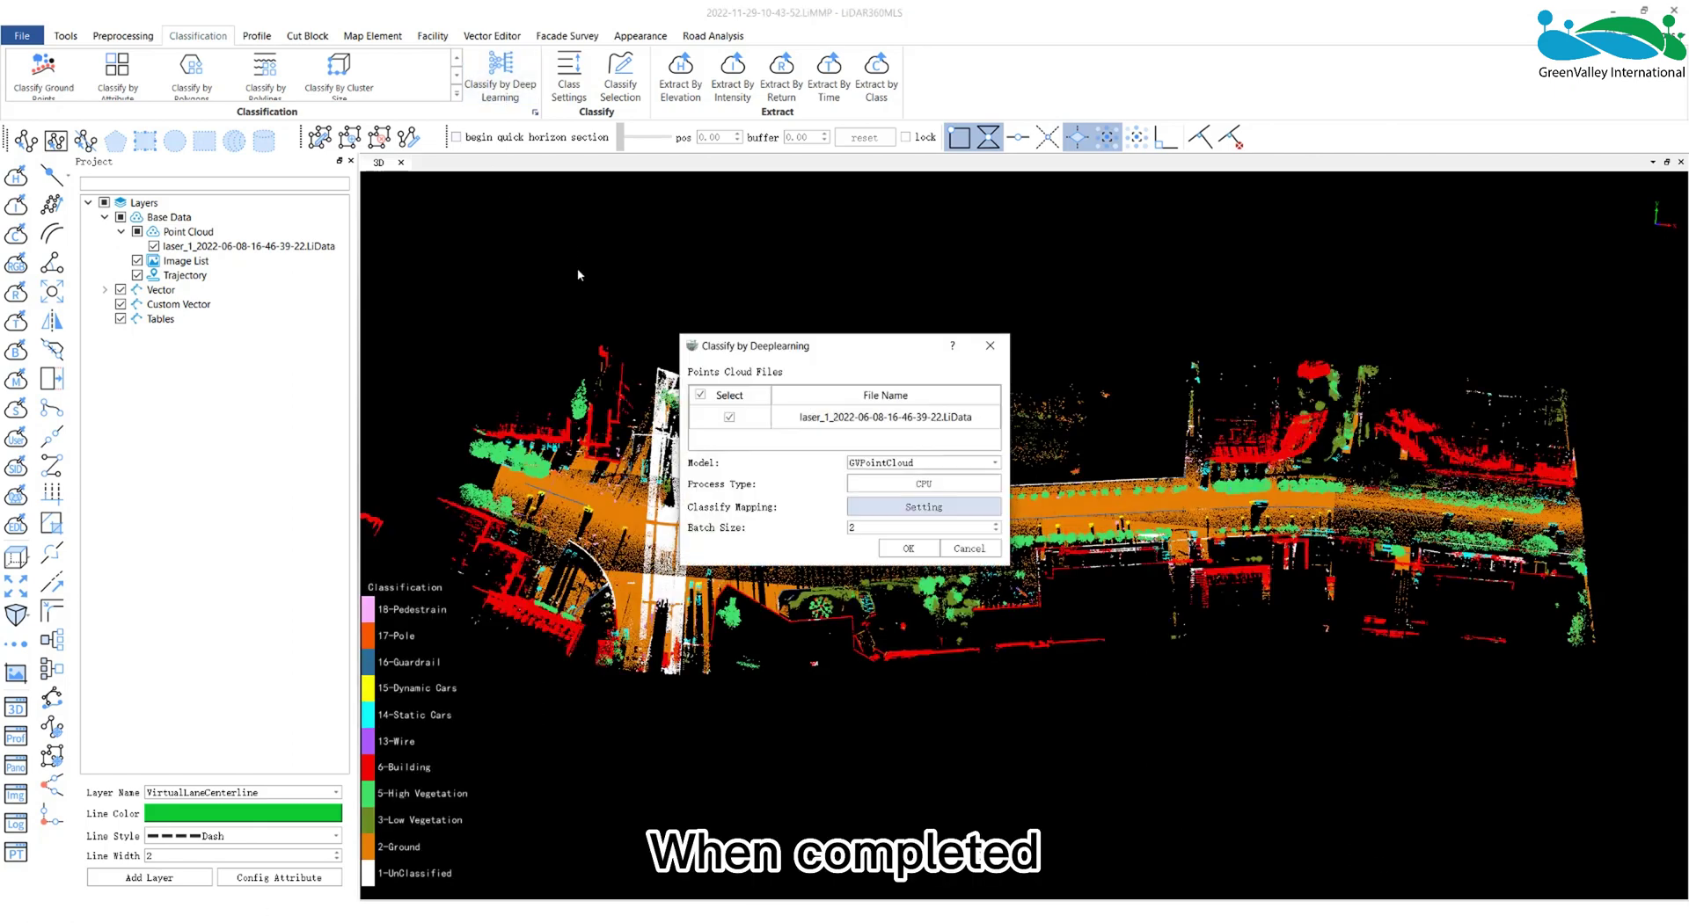
left_click(910, 509)
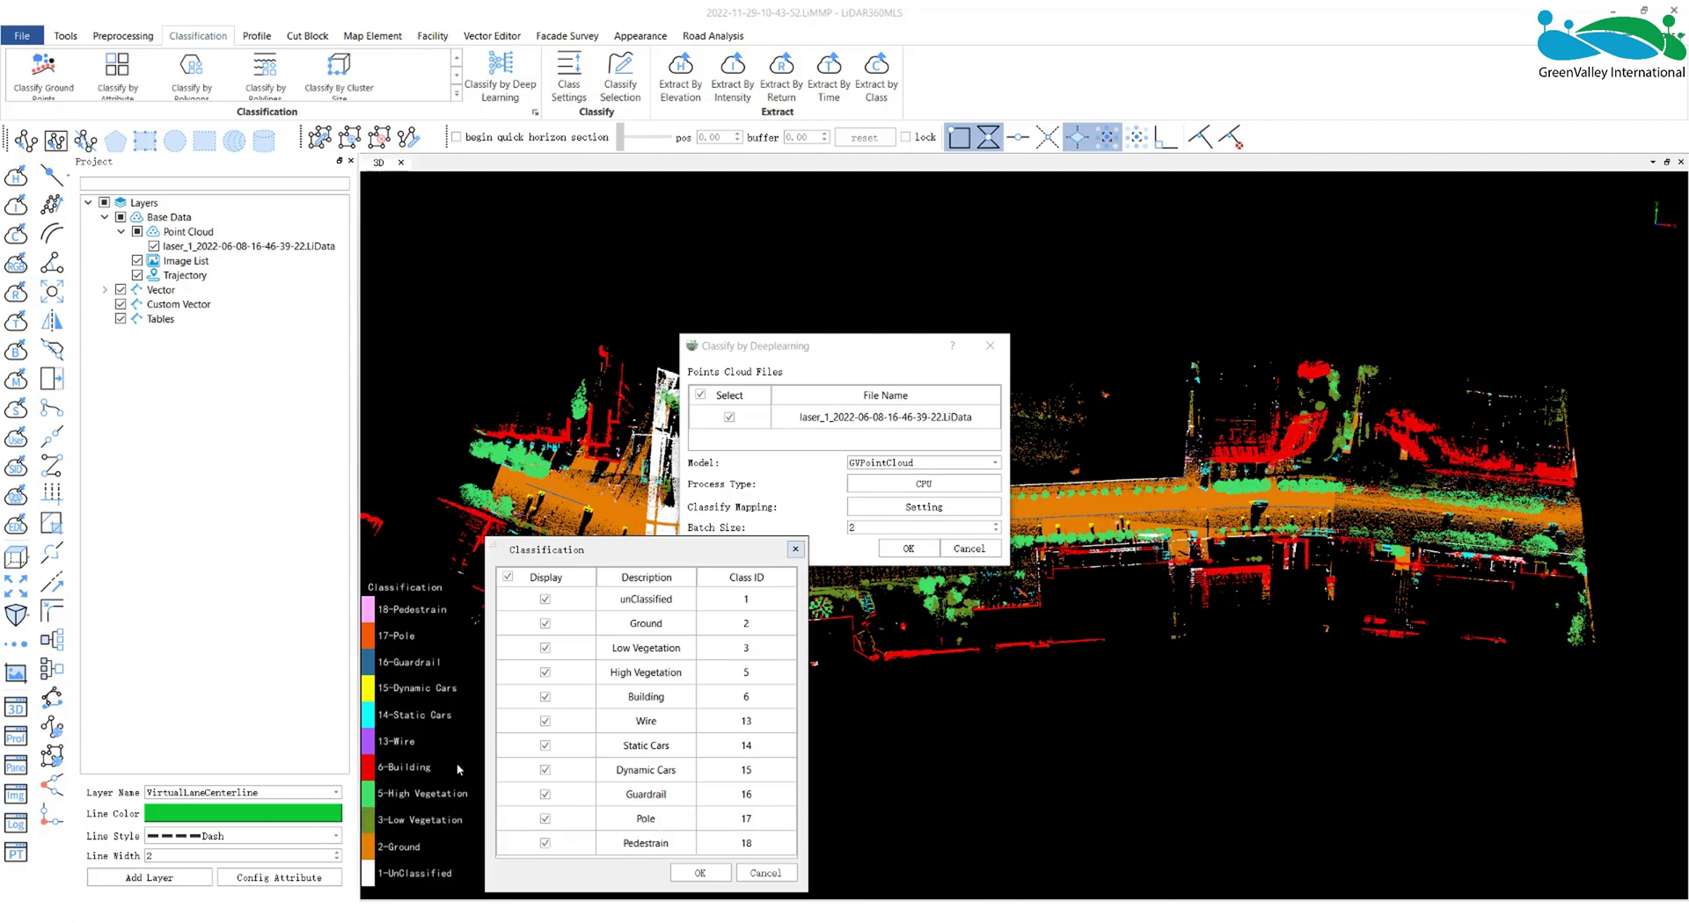
left_click(765, 874)
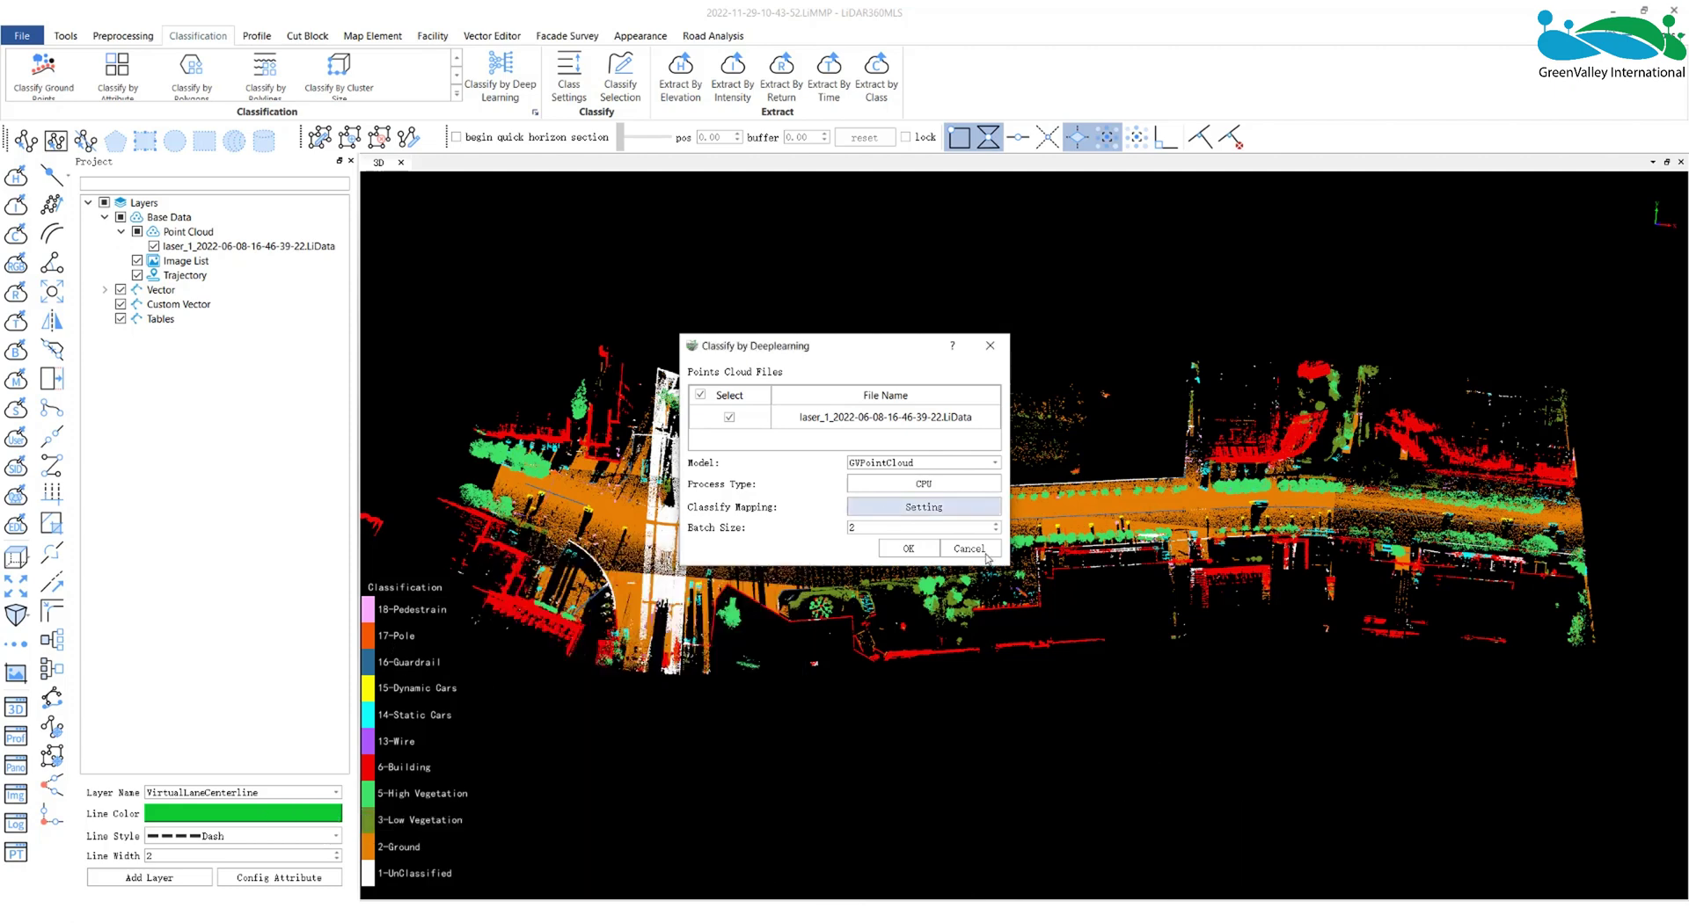
left_click(989, 346)
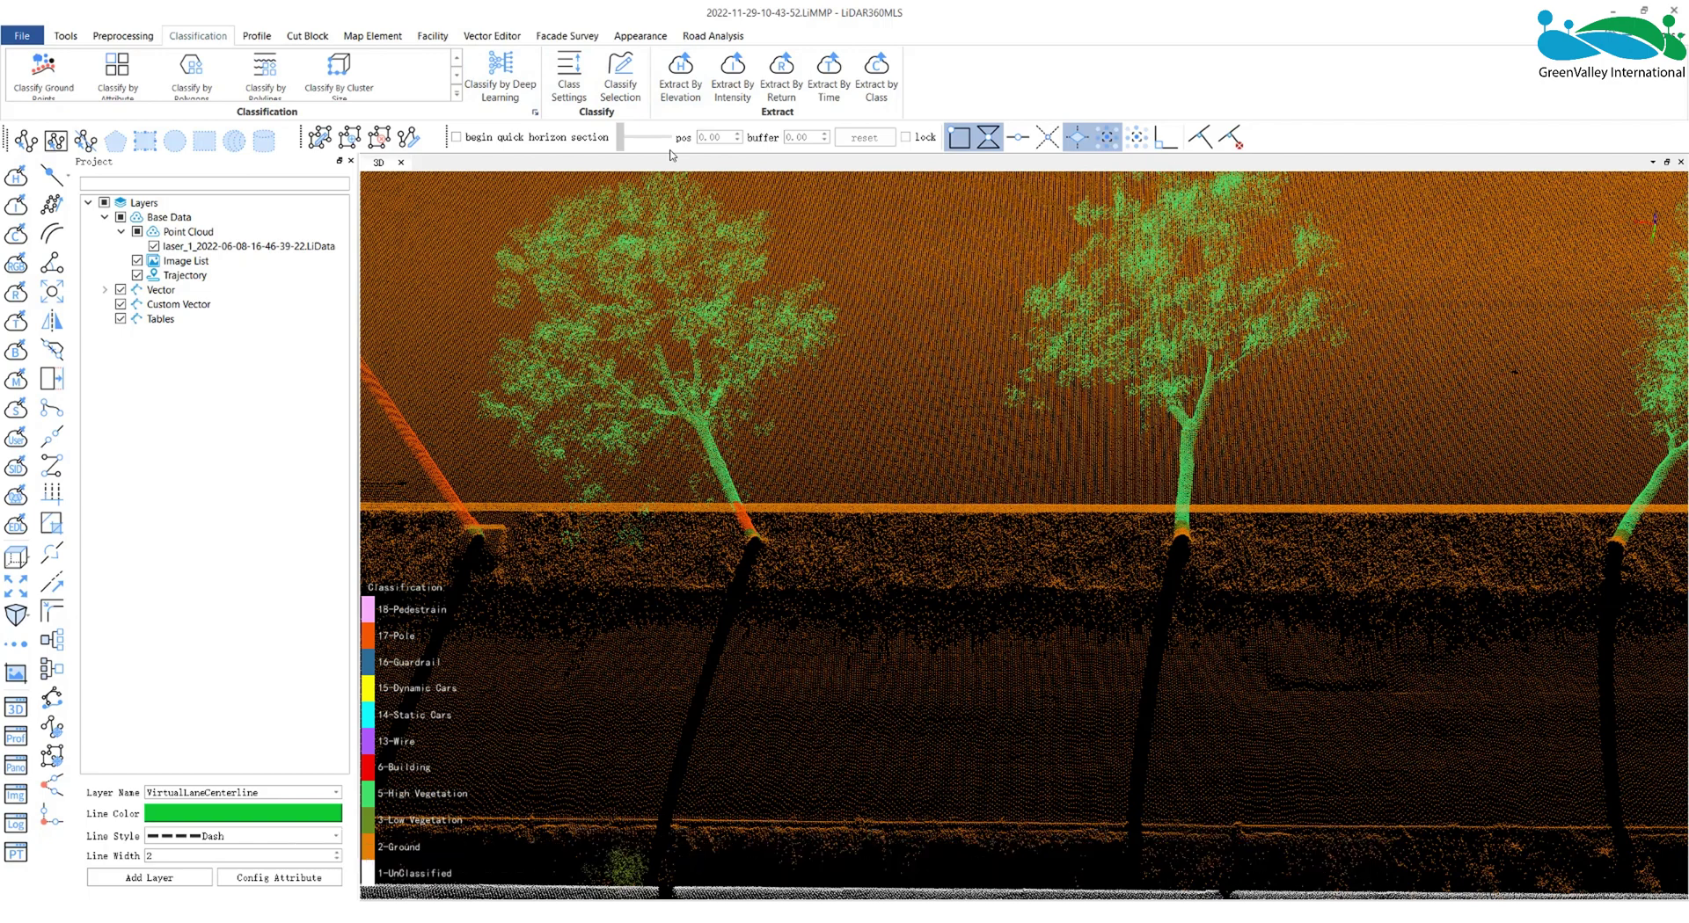
- Open Classify Selection and check the 0.20–4.00 m plane distance limits
left_click(620, 72)
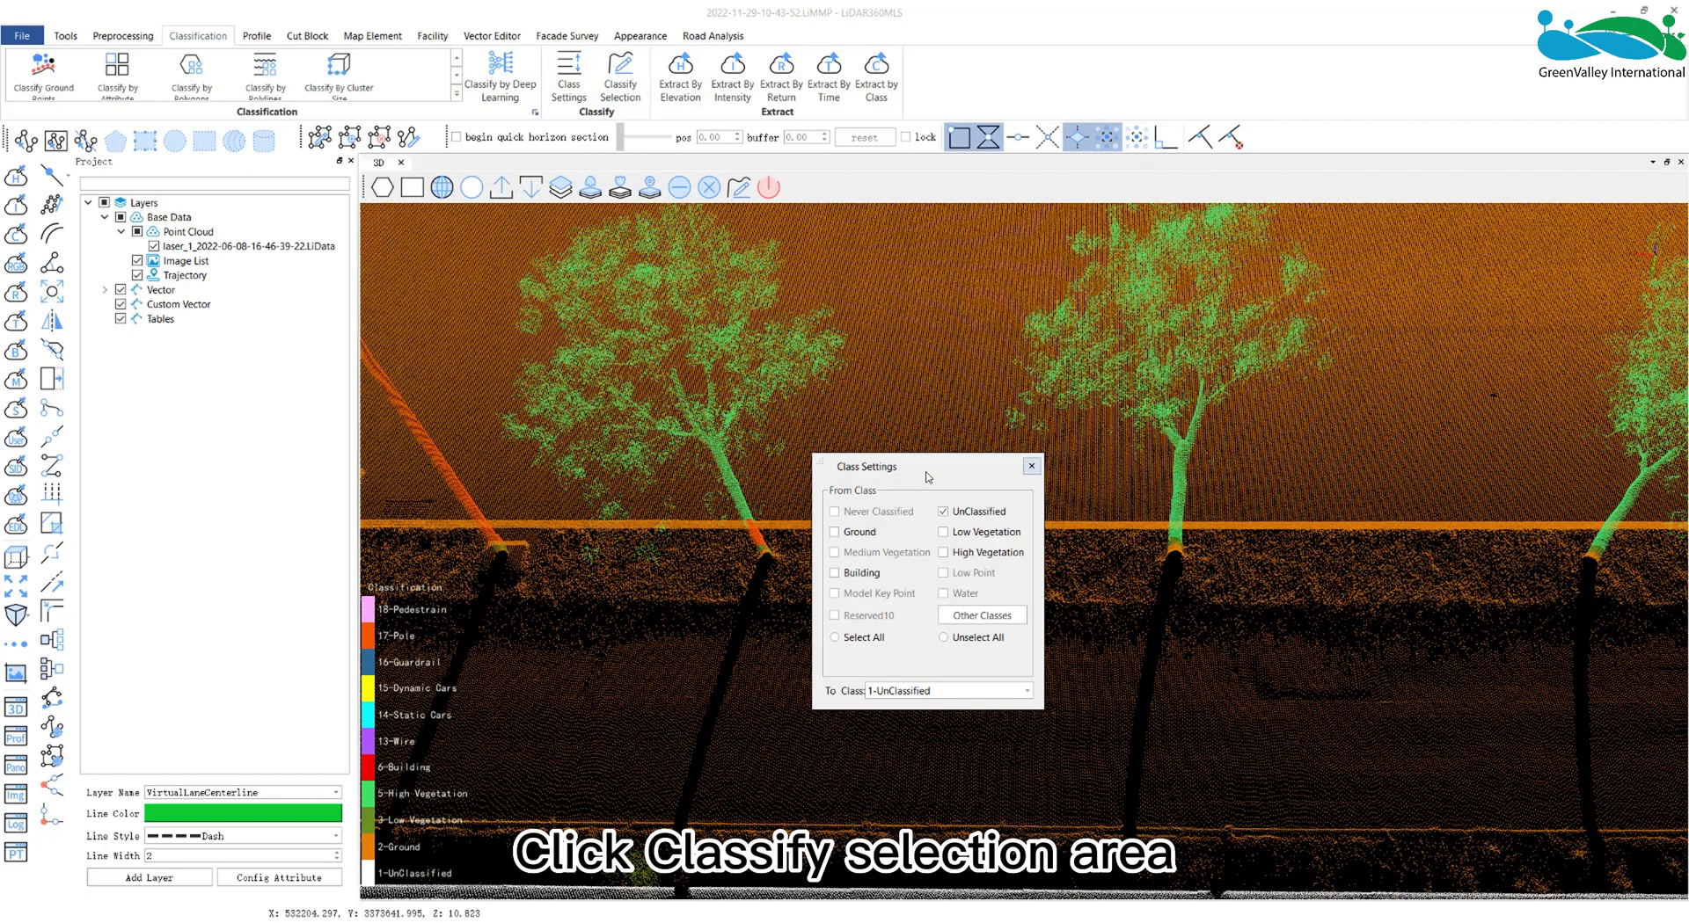
left_click(656, 190)
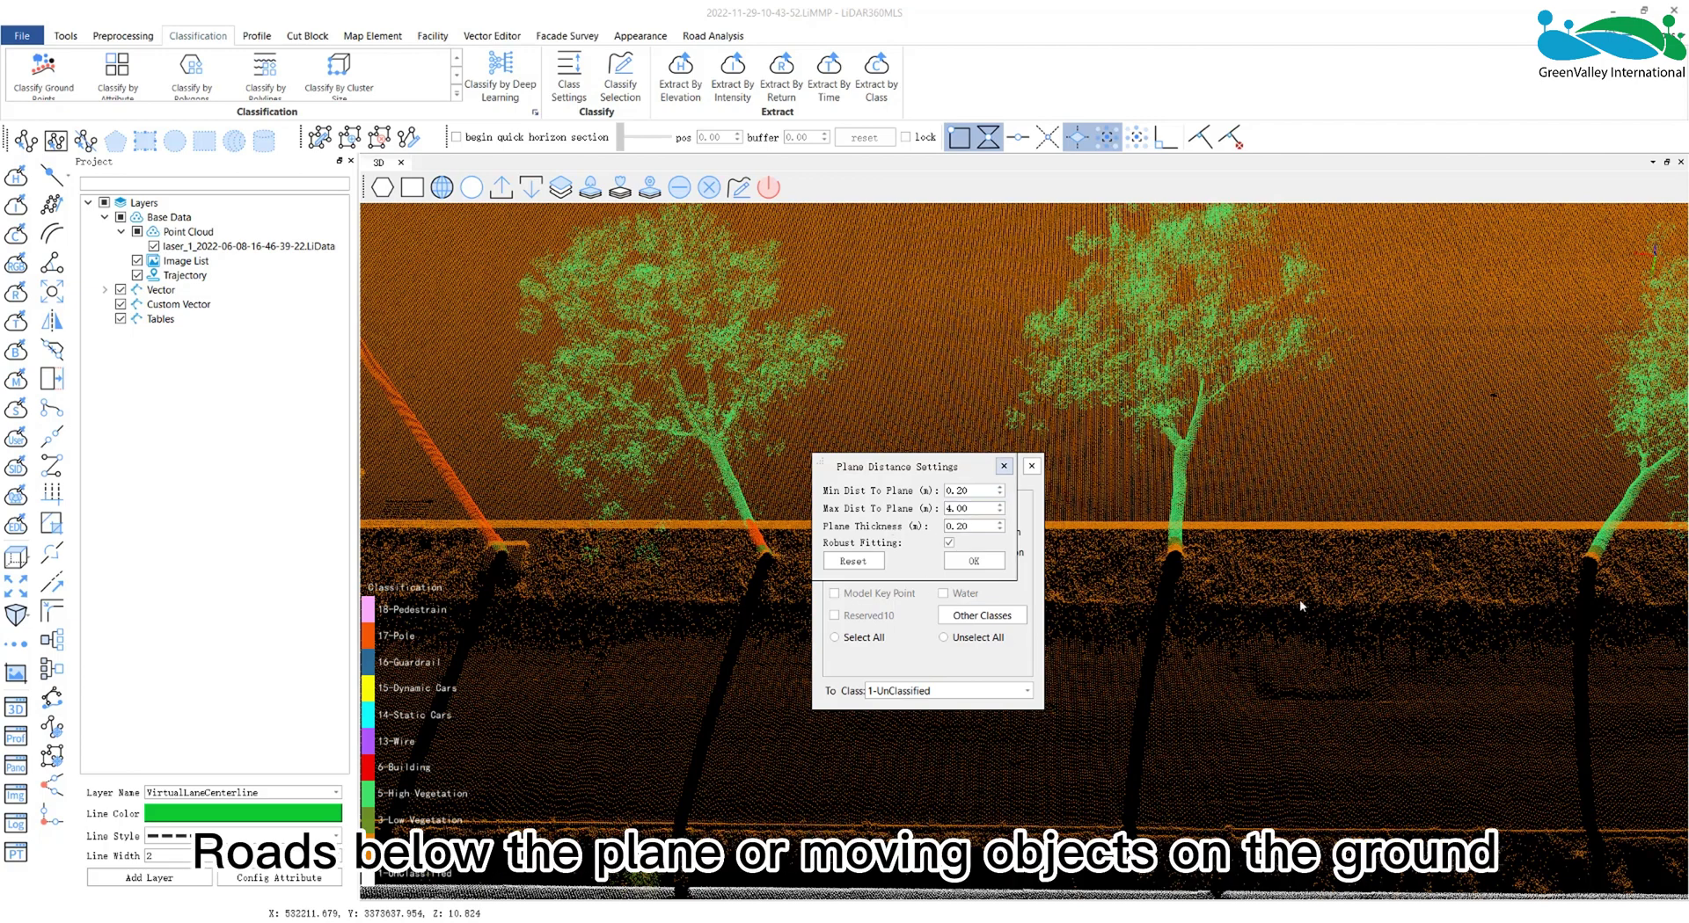
left_click(1003, 466)
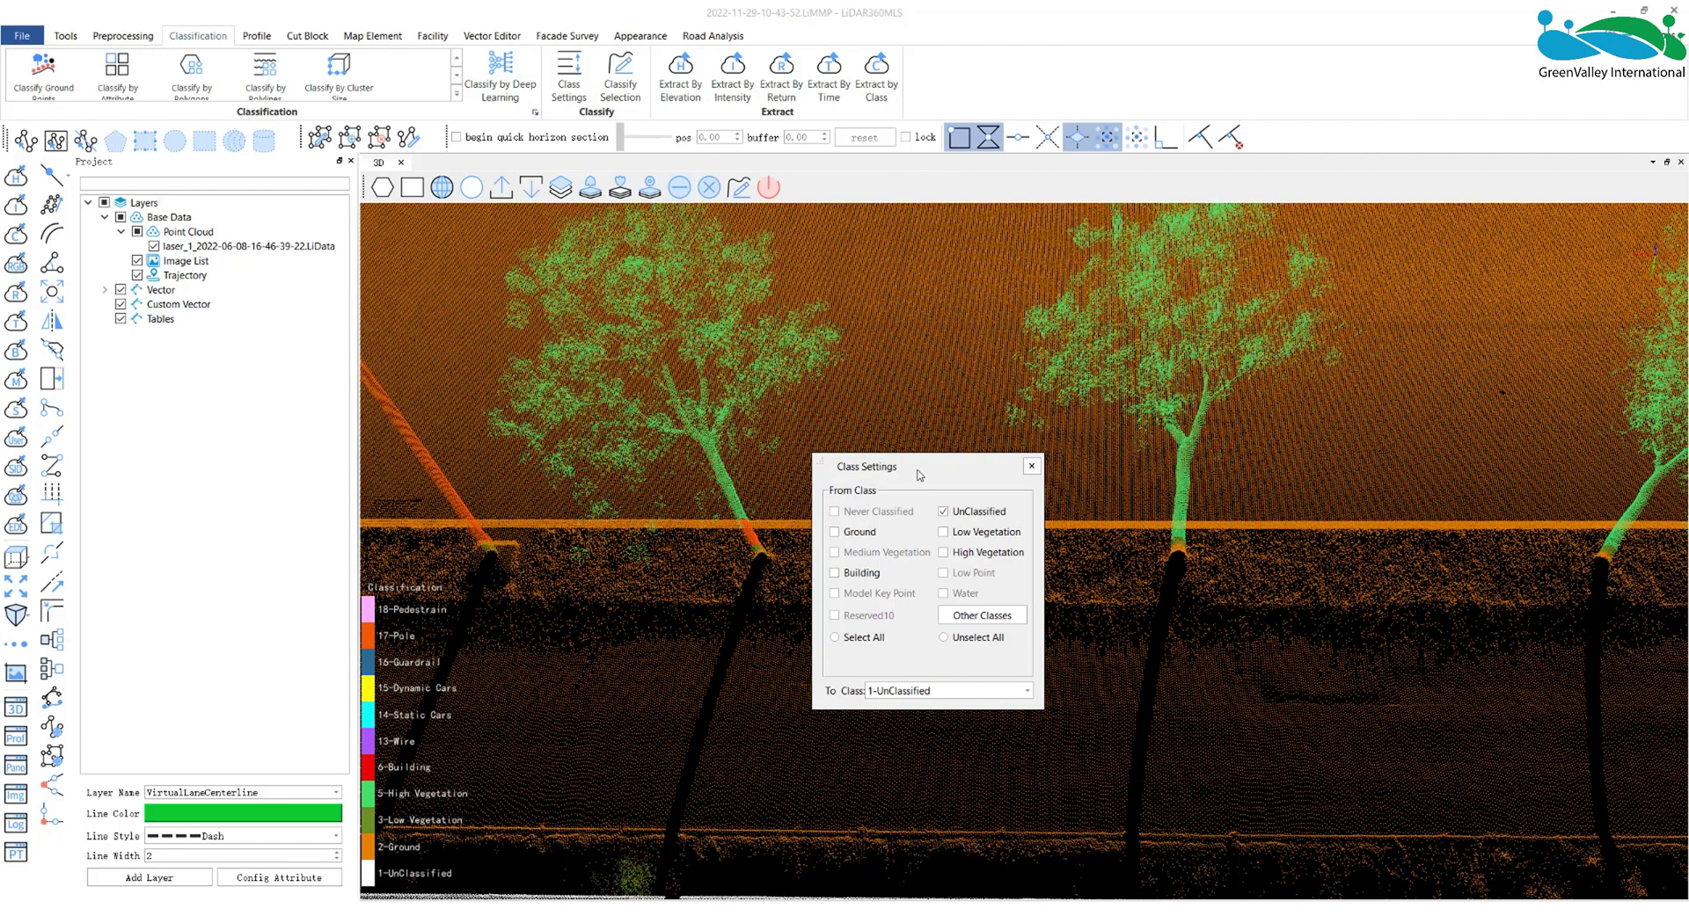
- Move Class Settings aside and draw two practice polygon selections, undoing each with Ctrl+Z
left_click_drag(879, 466, 182, 373)
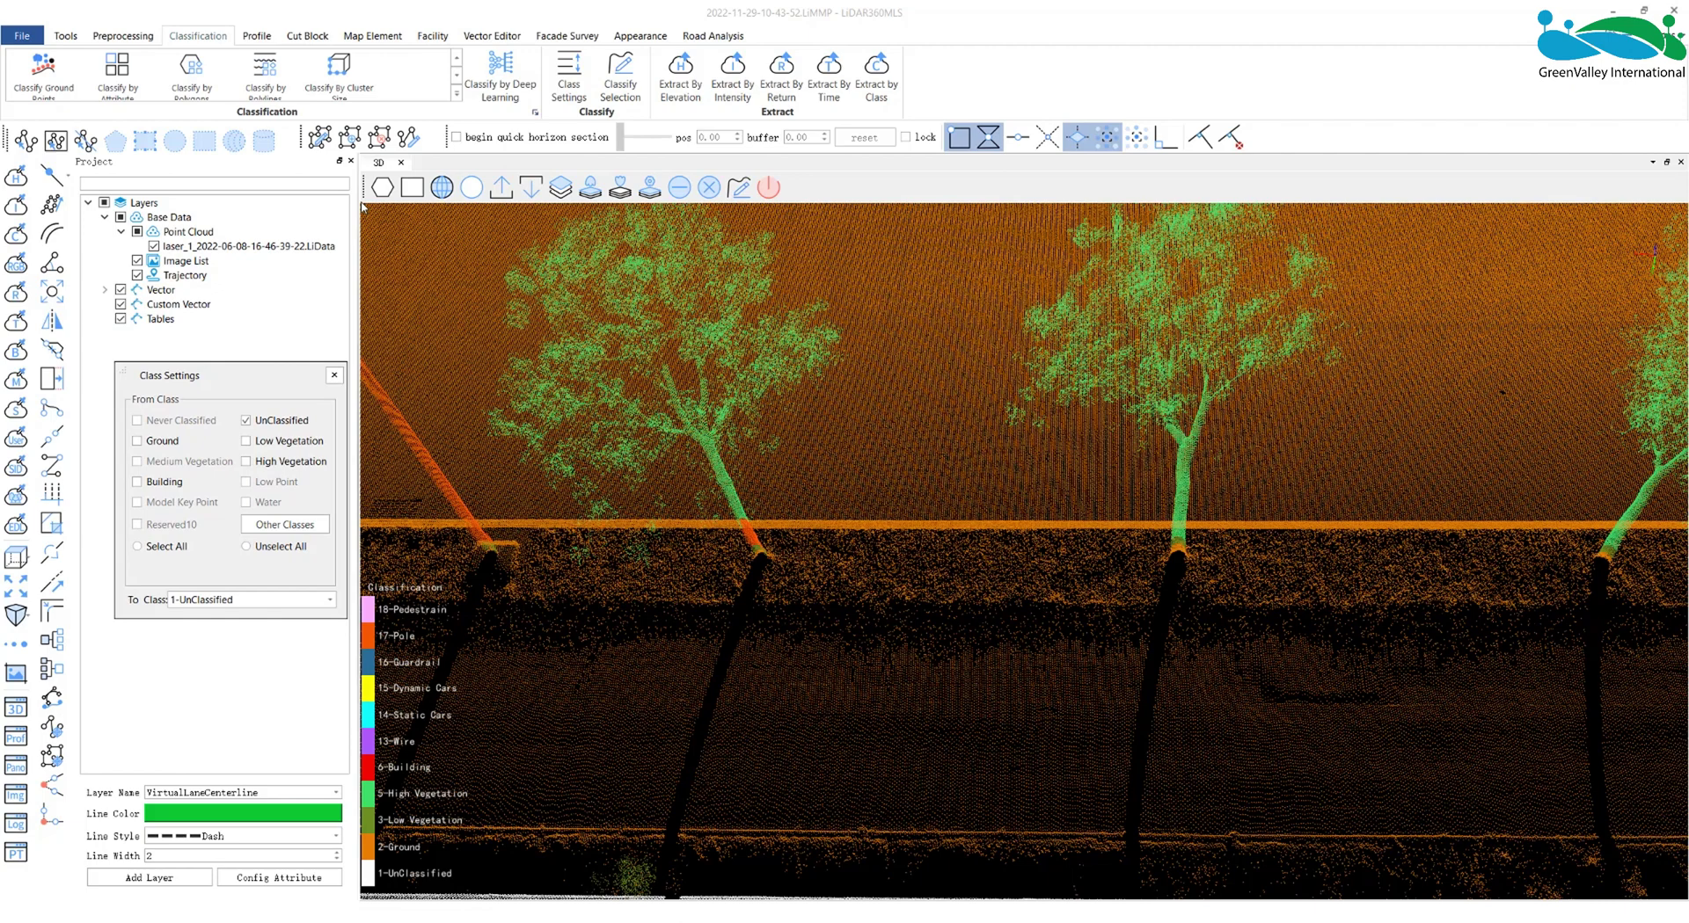
left_click(382, 187)
left_click(849, 346)
left_click(994, 353)
right_click(934, 393)
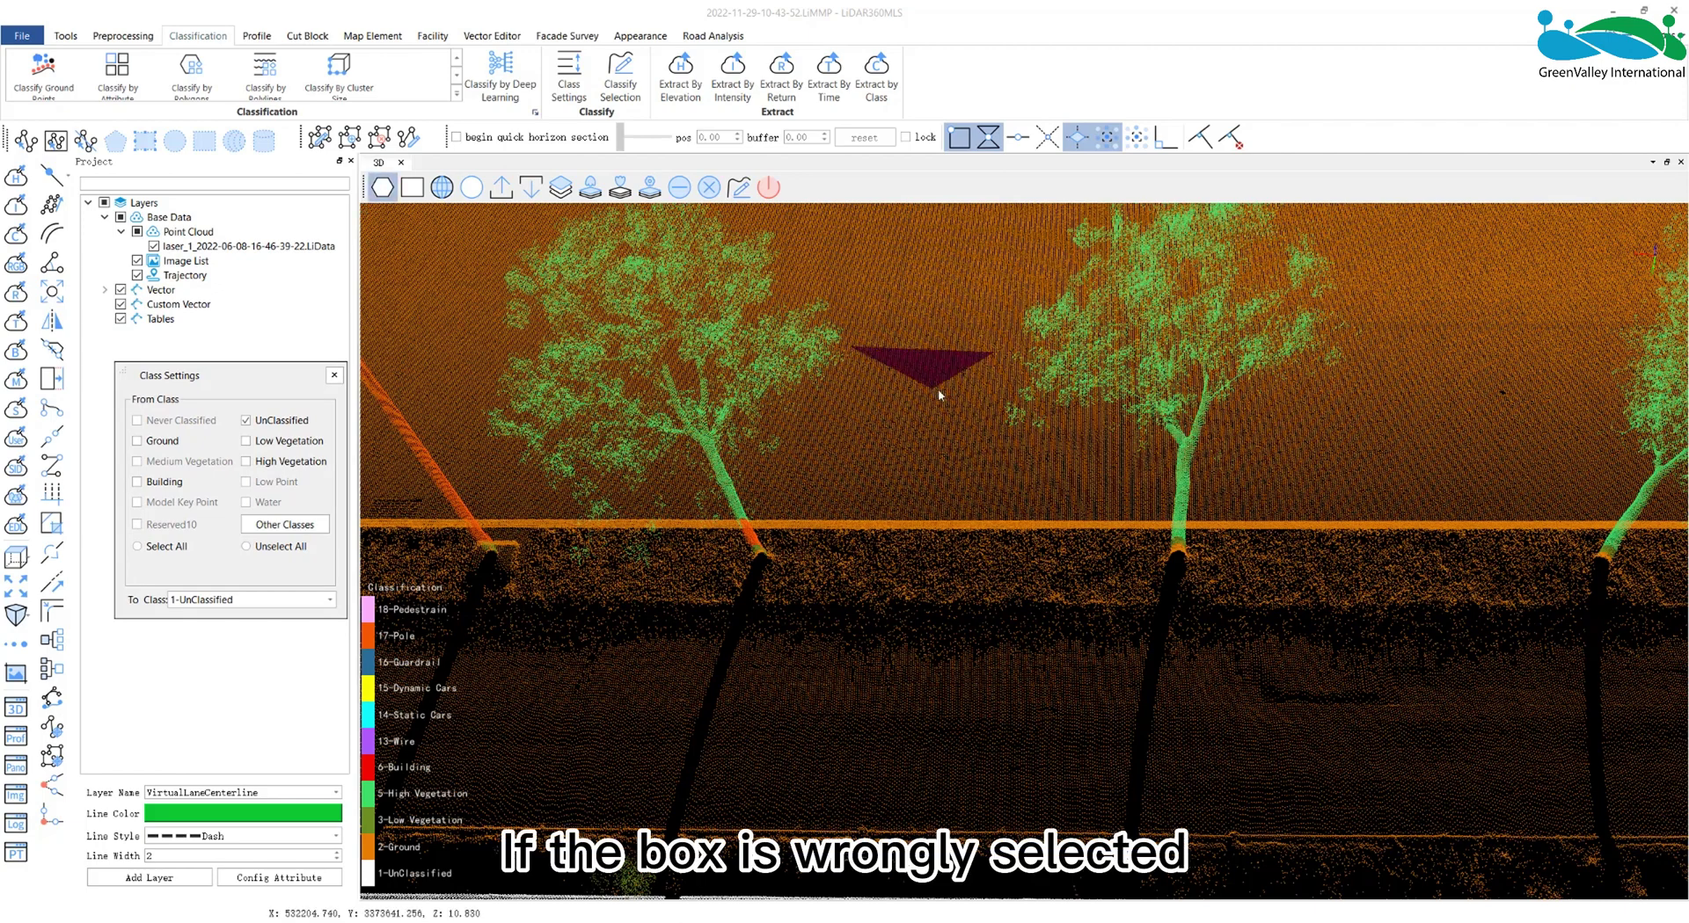
key("ctrl+z")
left_click(890, 301)
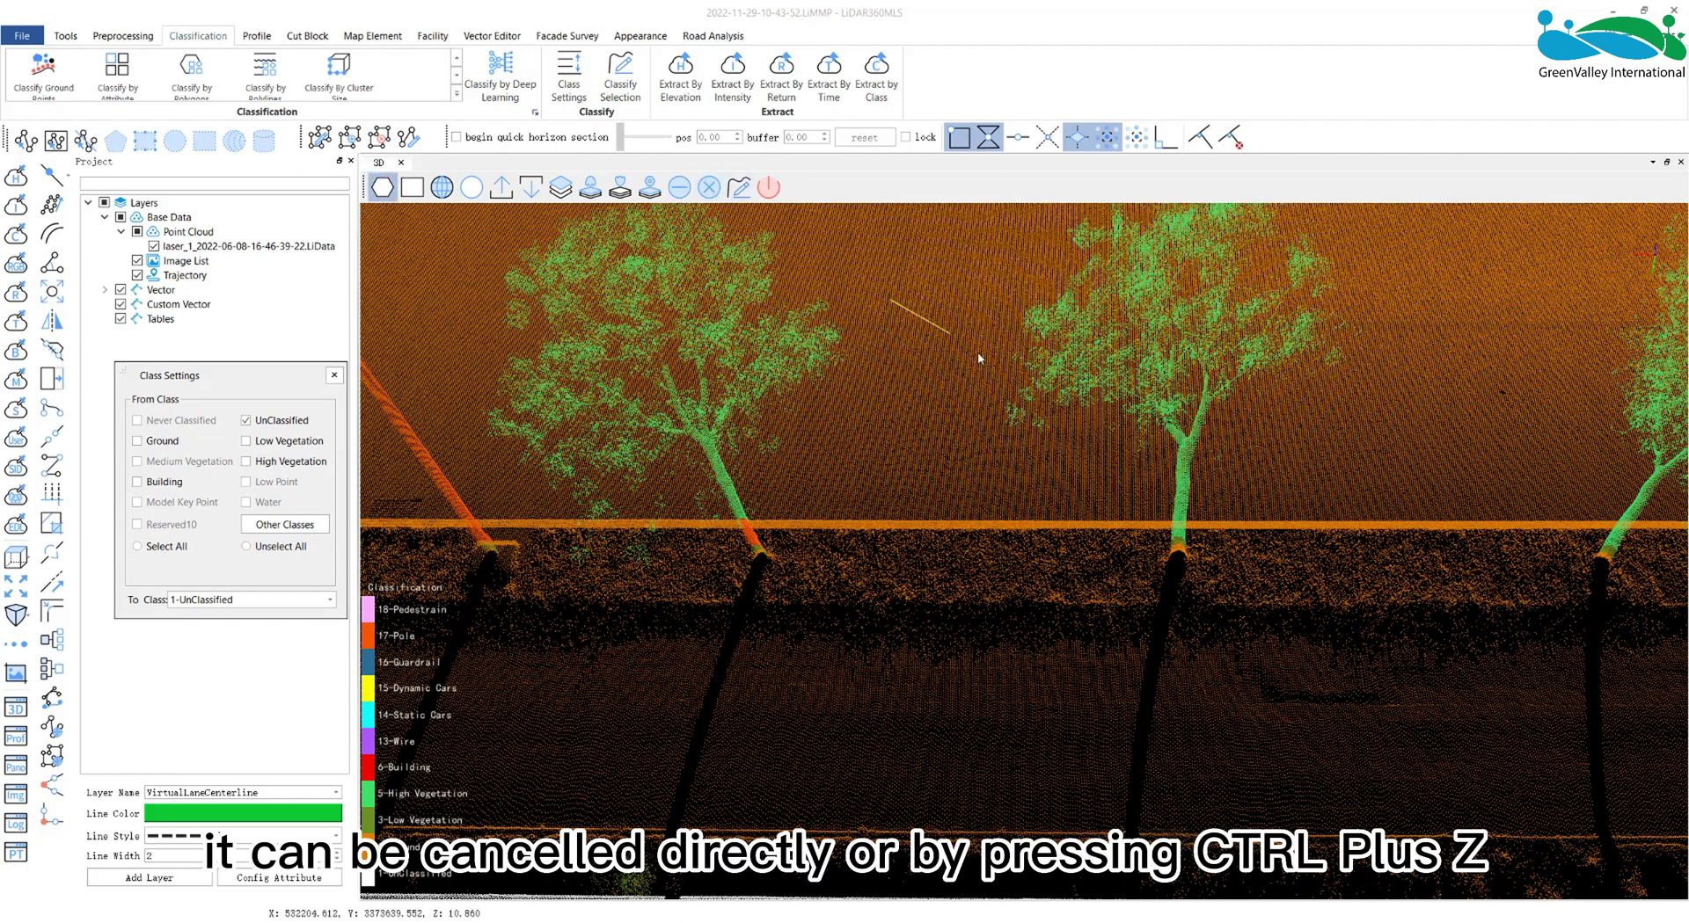
left_click(975, 352)
right_click(888, 359)
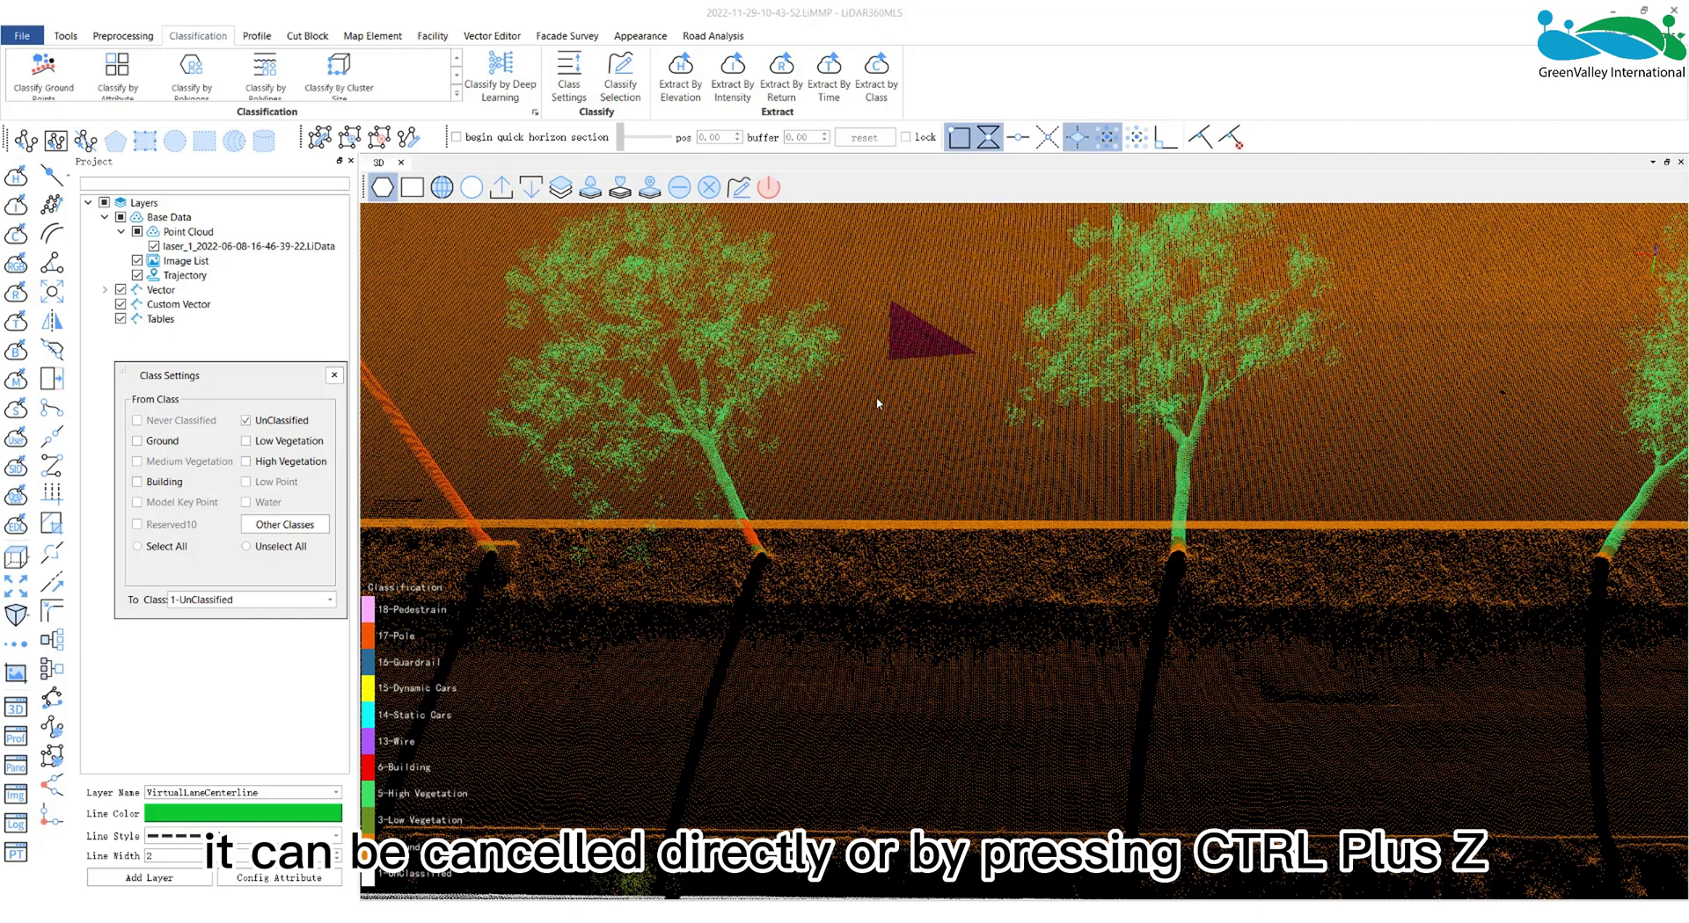
key("ctrl+z")
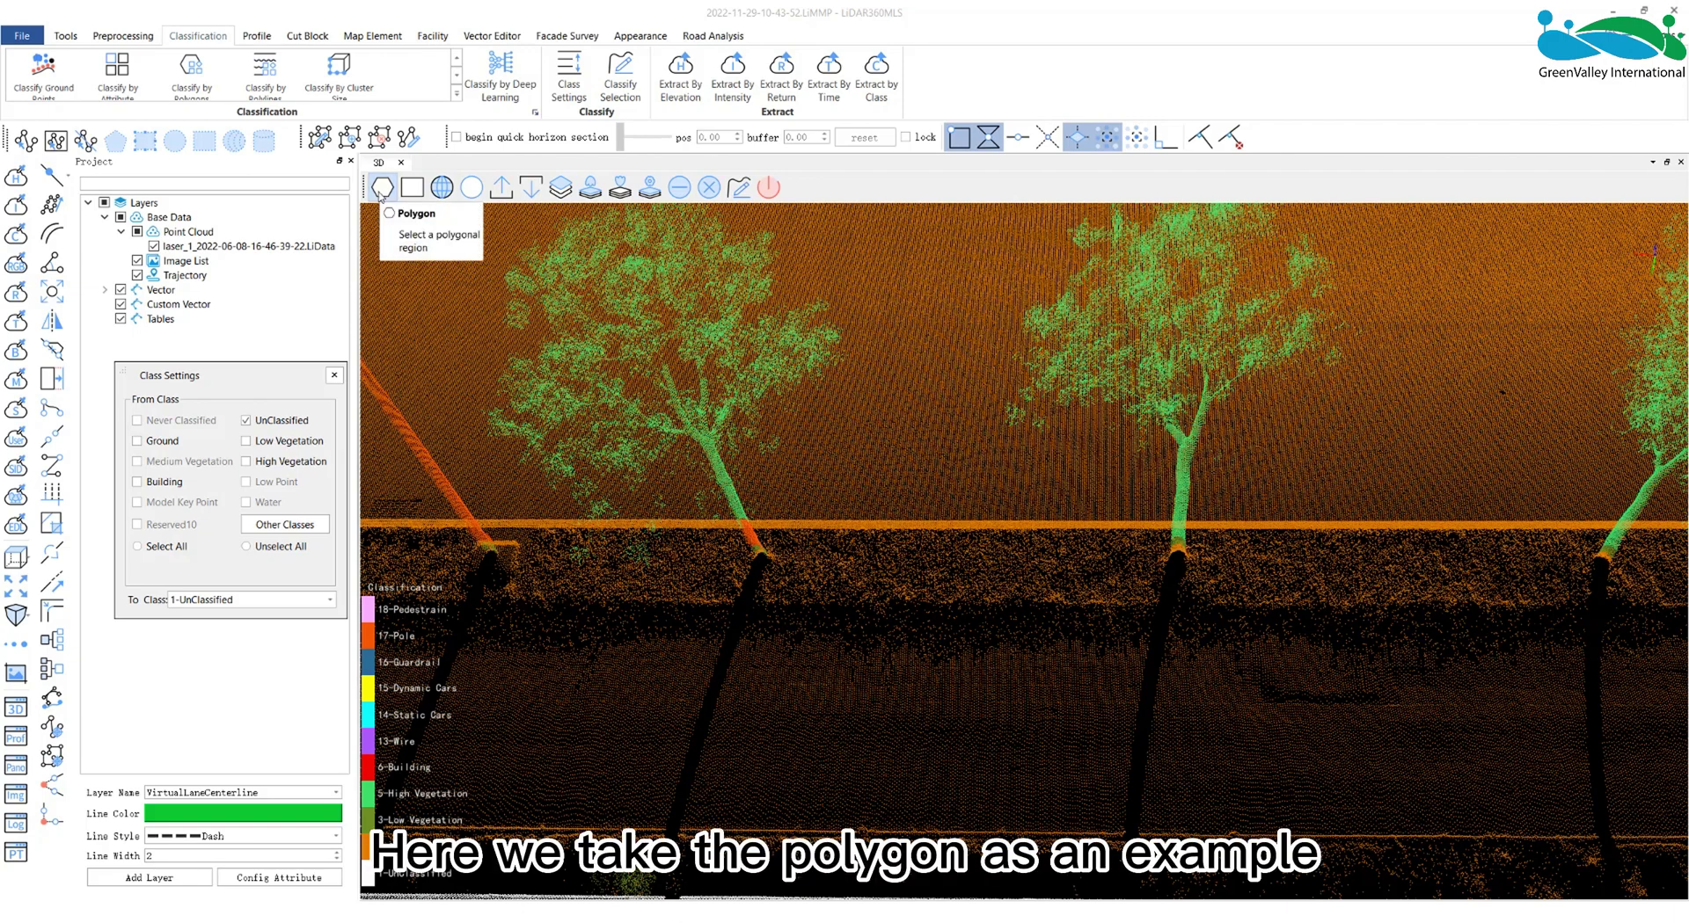
- Outline the area around the tree trunk base with a four-corner polygon selection
left_click(380, 187)
left_click(688, 510)
left_click(770, 462)
left_click(836, 547)
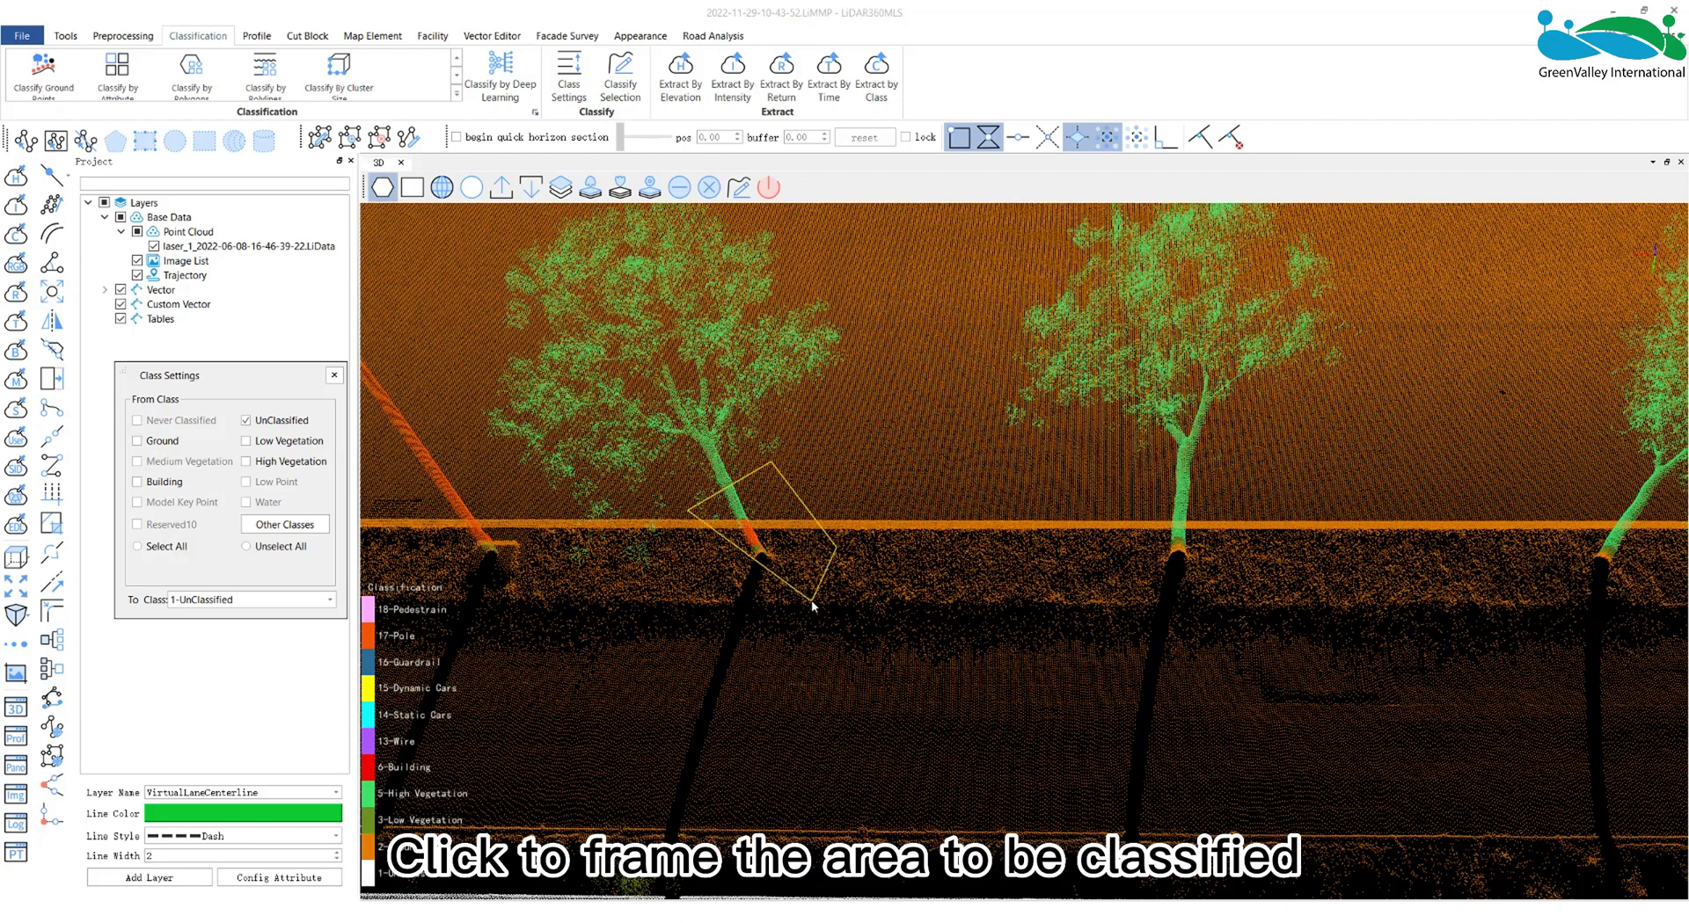
left_click(811, 602)
right_click(725, 581)
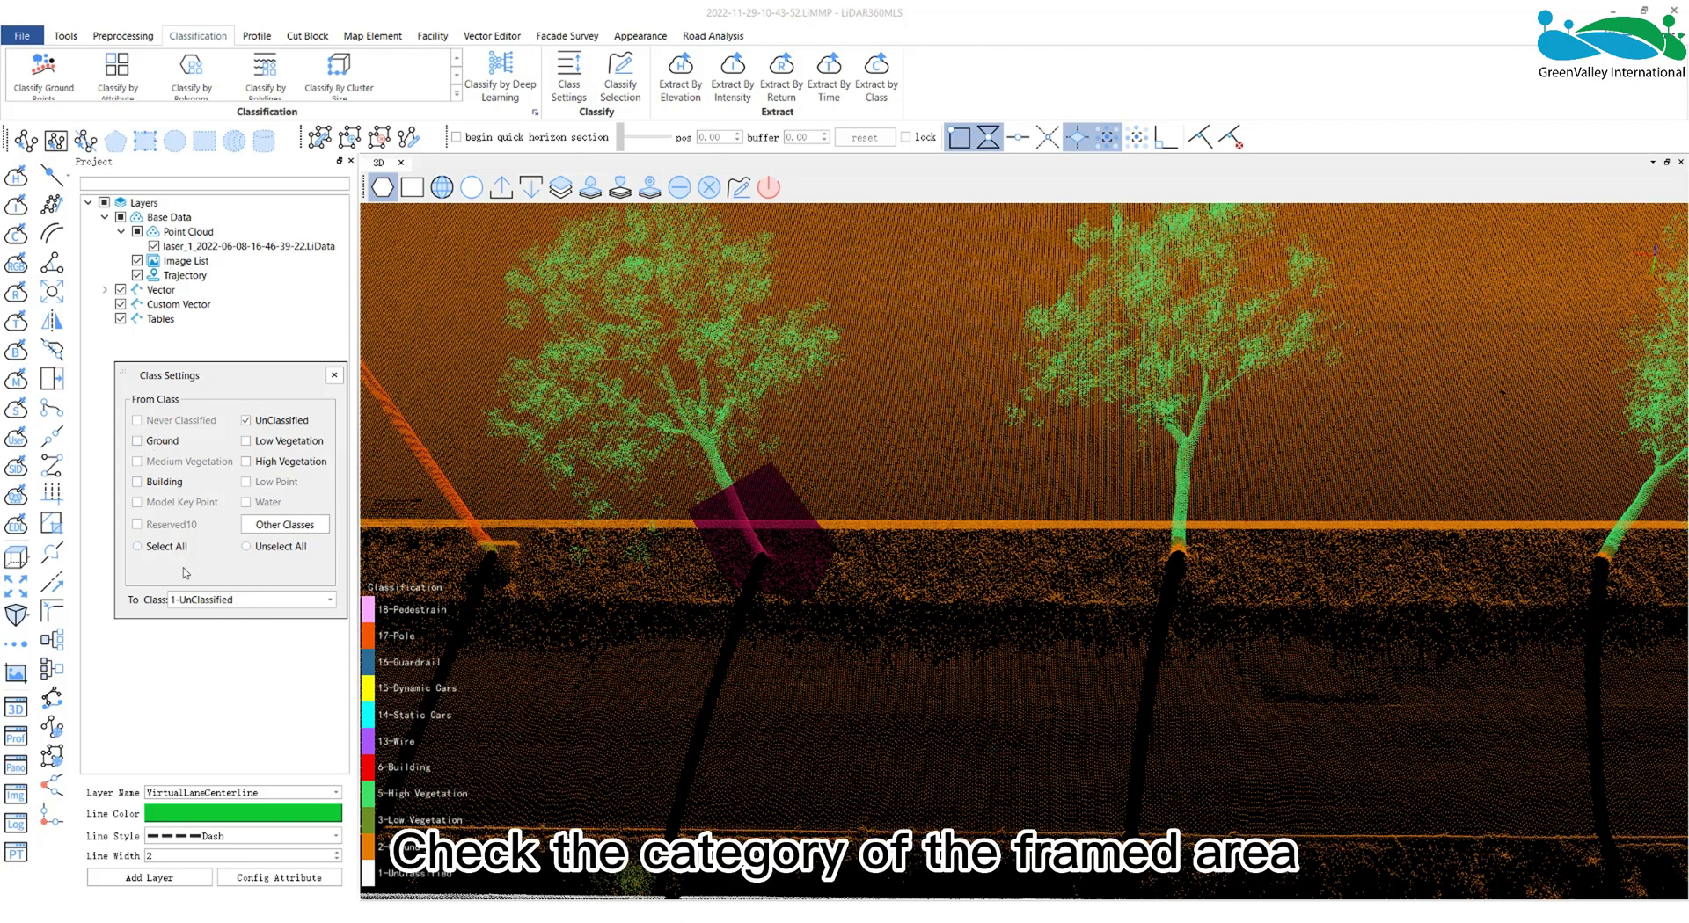
- Add Pole as a source class, target 5-High Vegetation, and reclassify the framed points
left_click(302, 528)
left_click(709, 445)
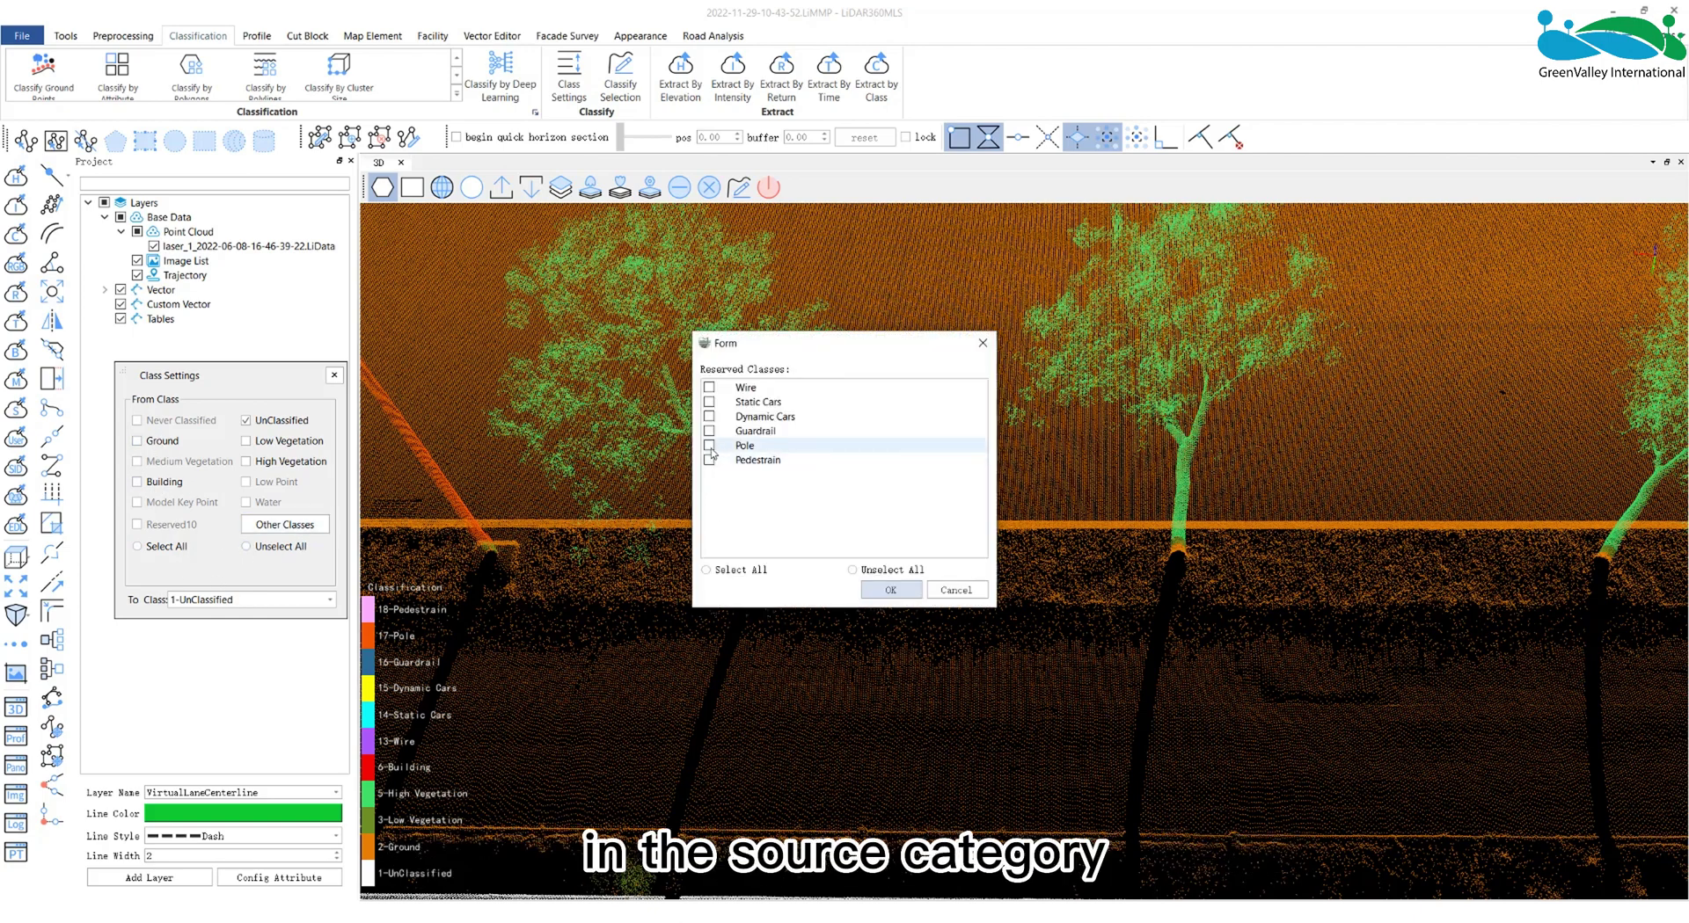
left_click(888, 590)
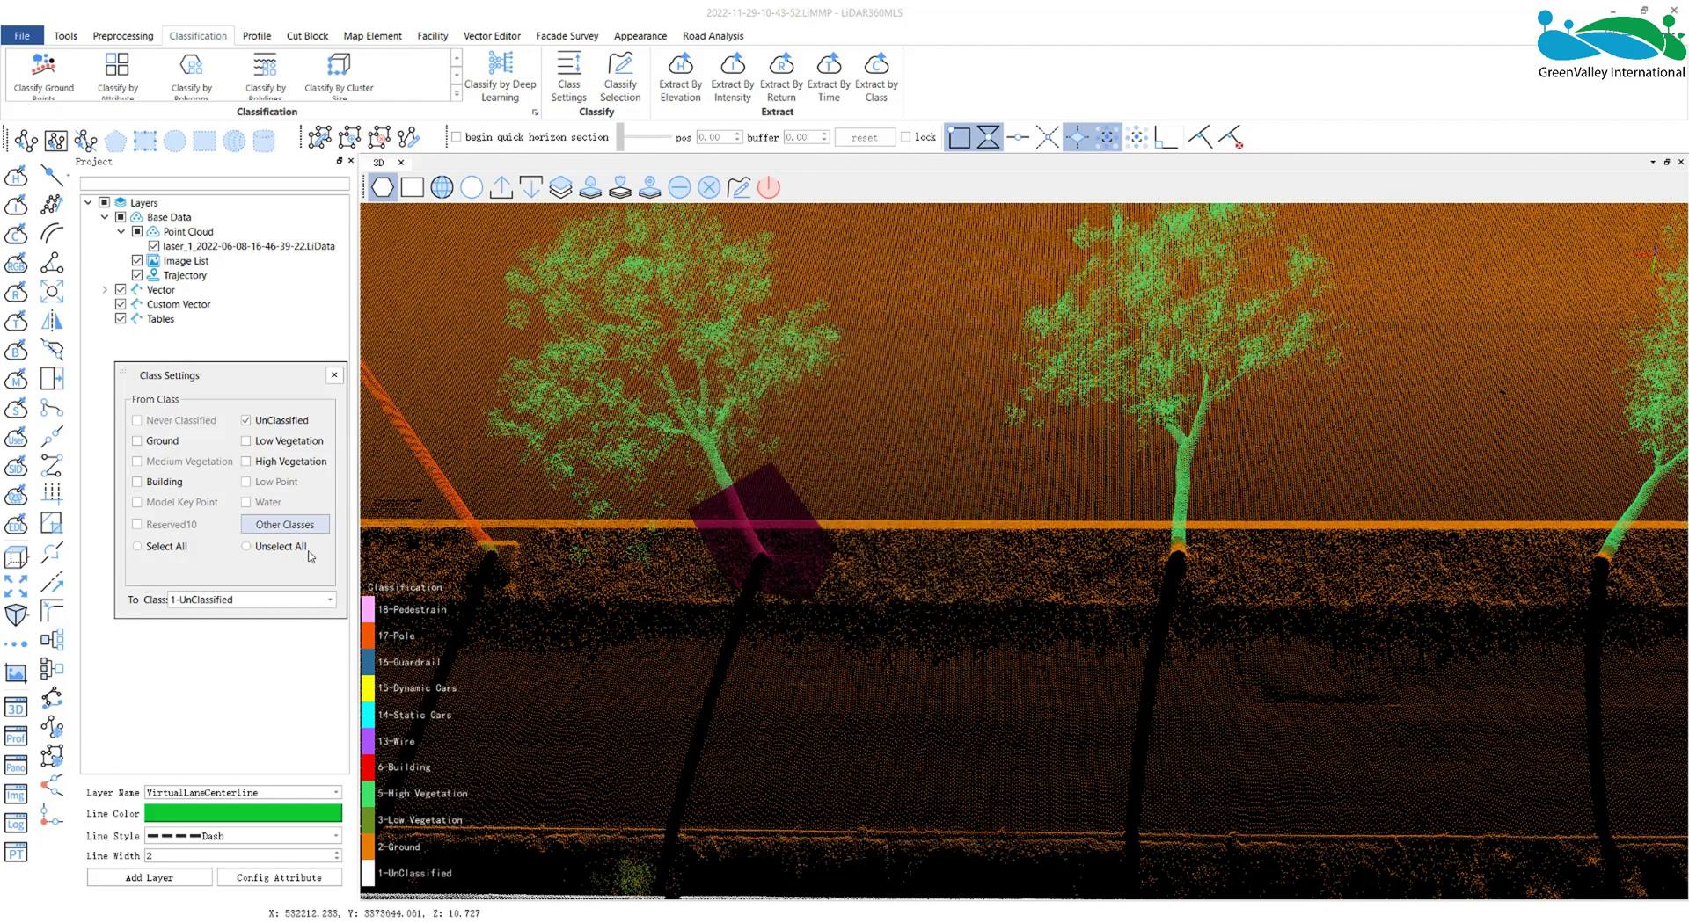
left_click(193, 601)
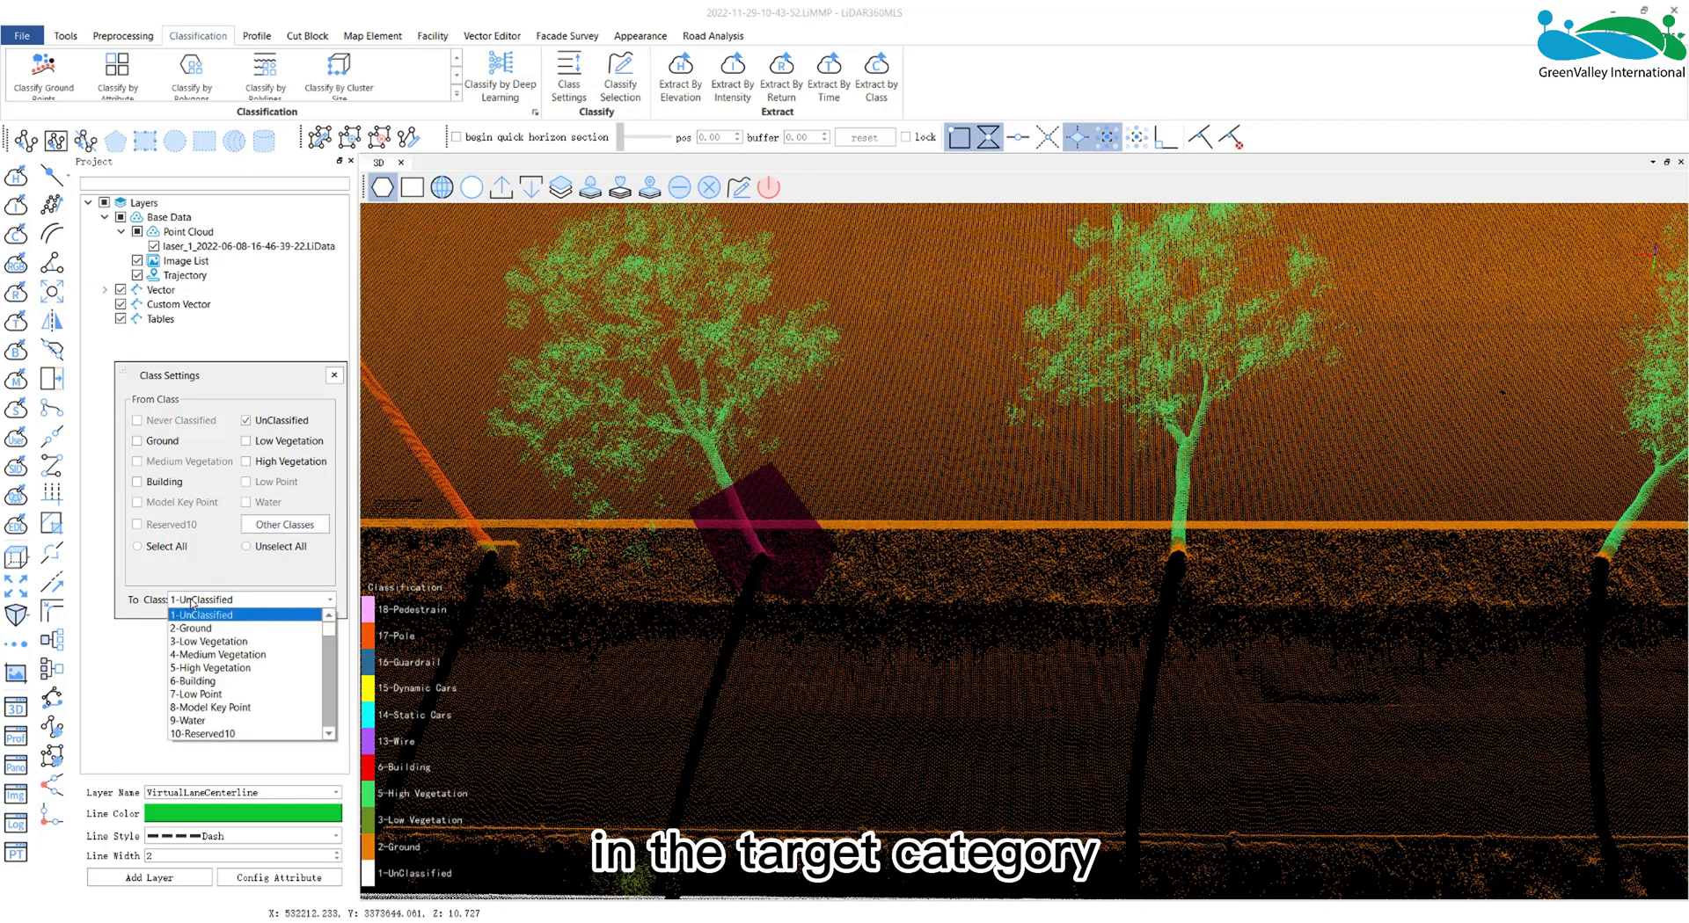
left_click(209, 667)
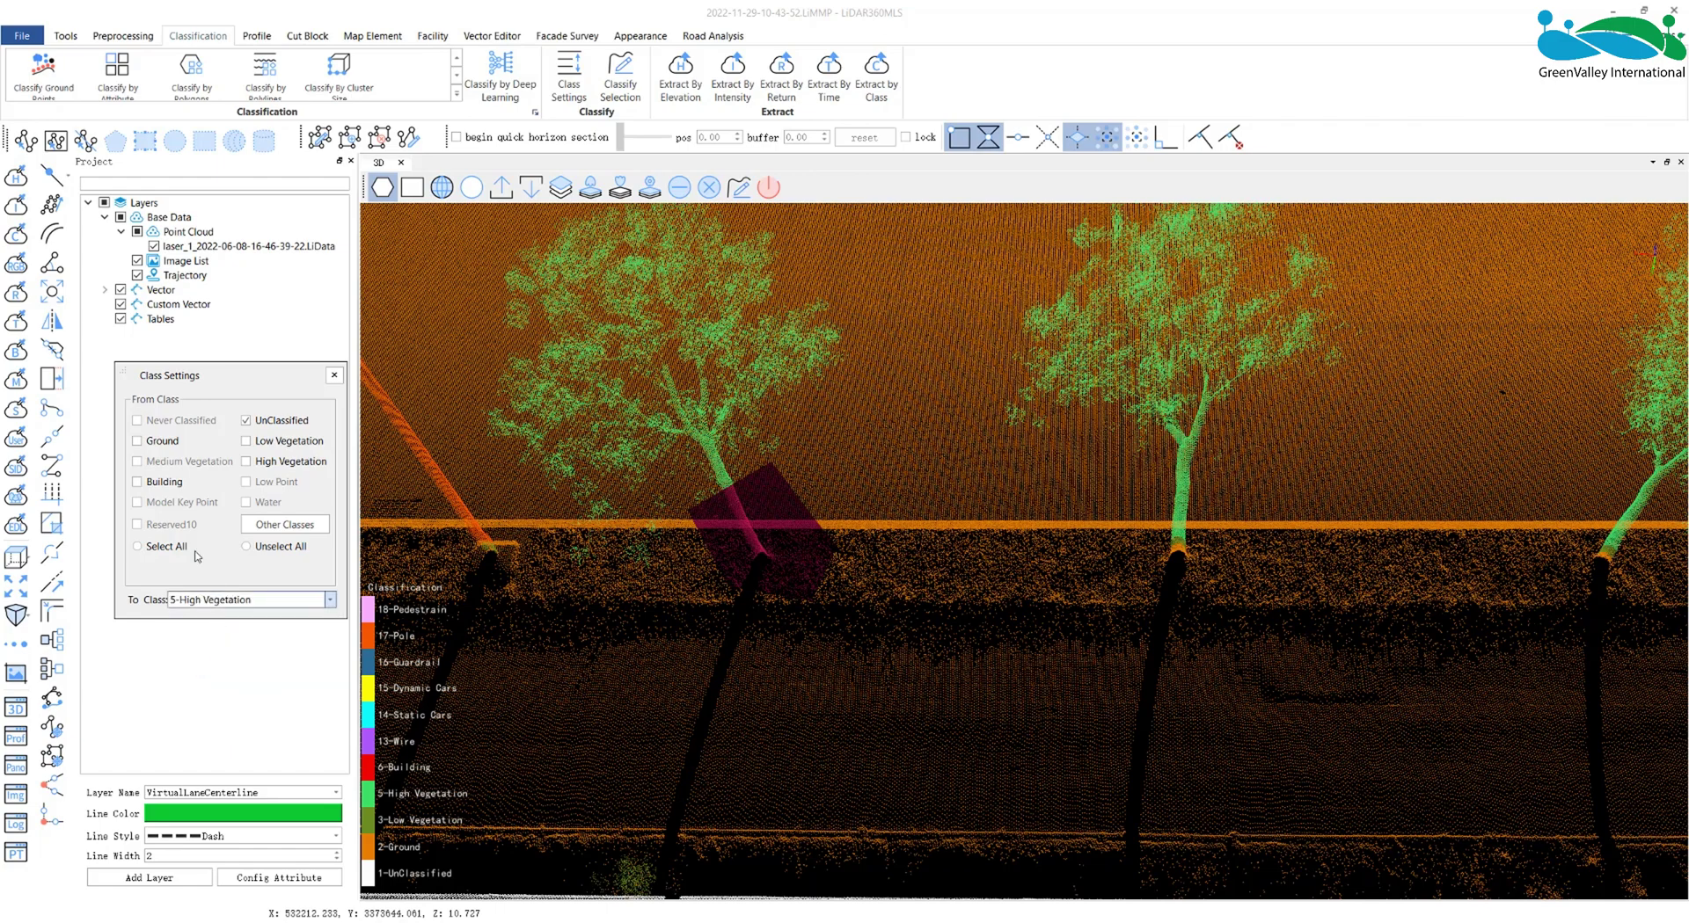
left_click(739, 188)
left_click_drag(709, 441, 748, 495)
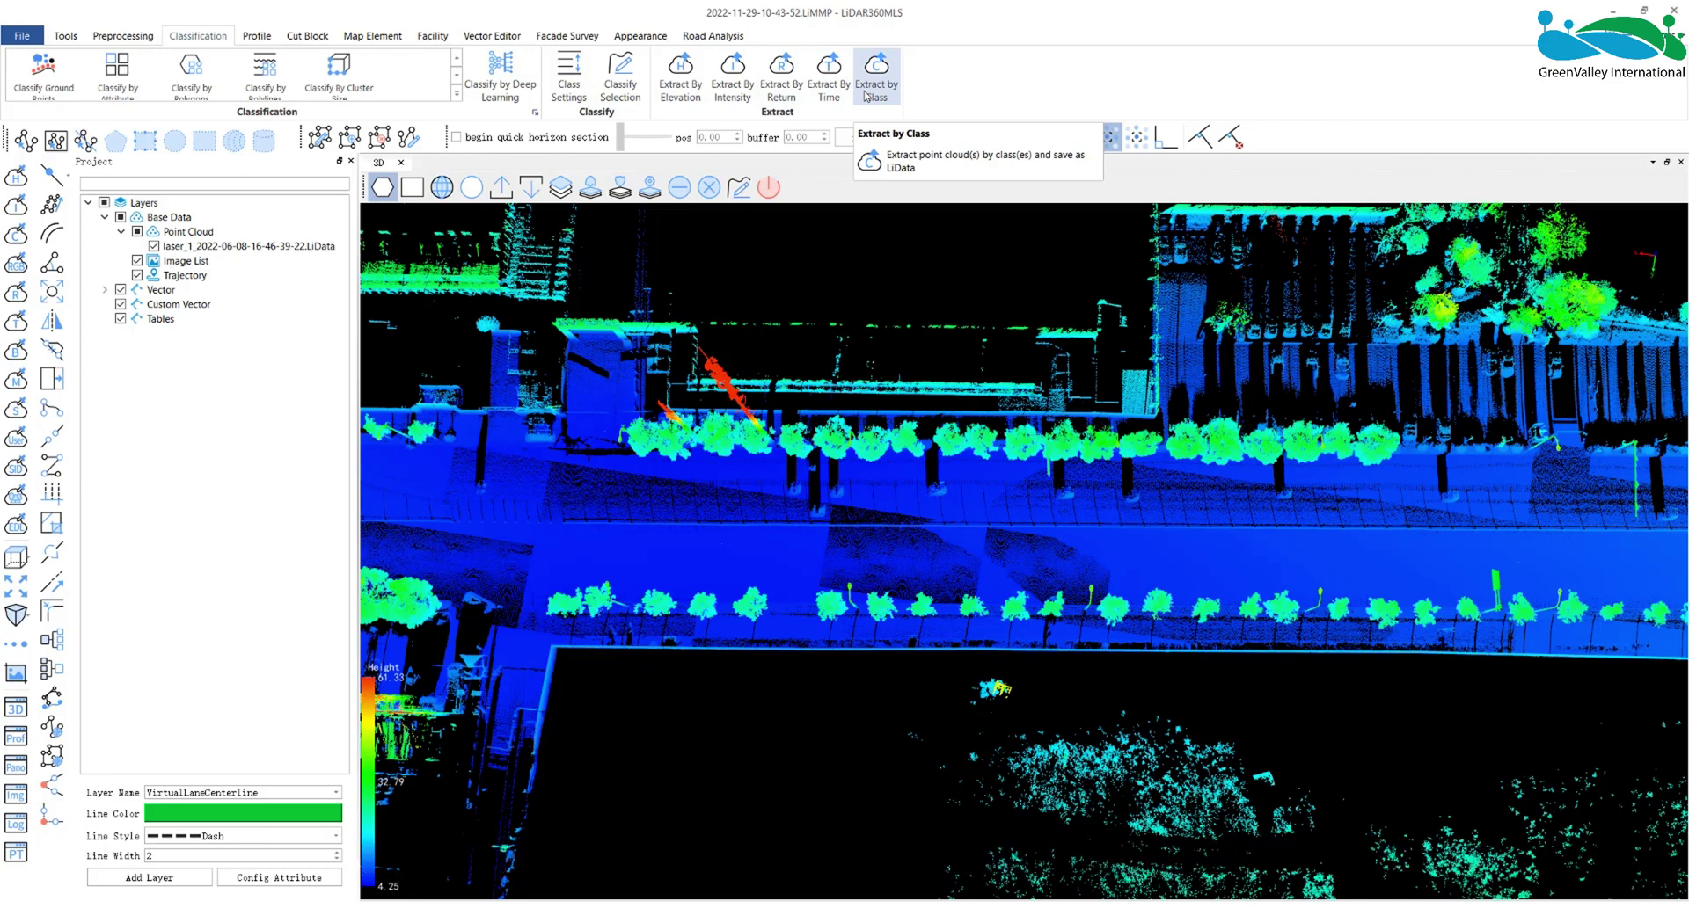
- Extract points between 20 m and 40 m elevation, keeping the default output path
left_click(679, 77)
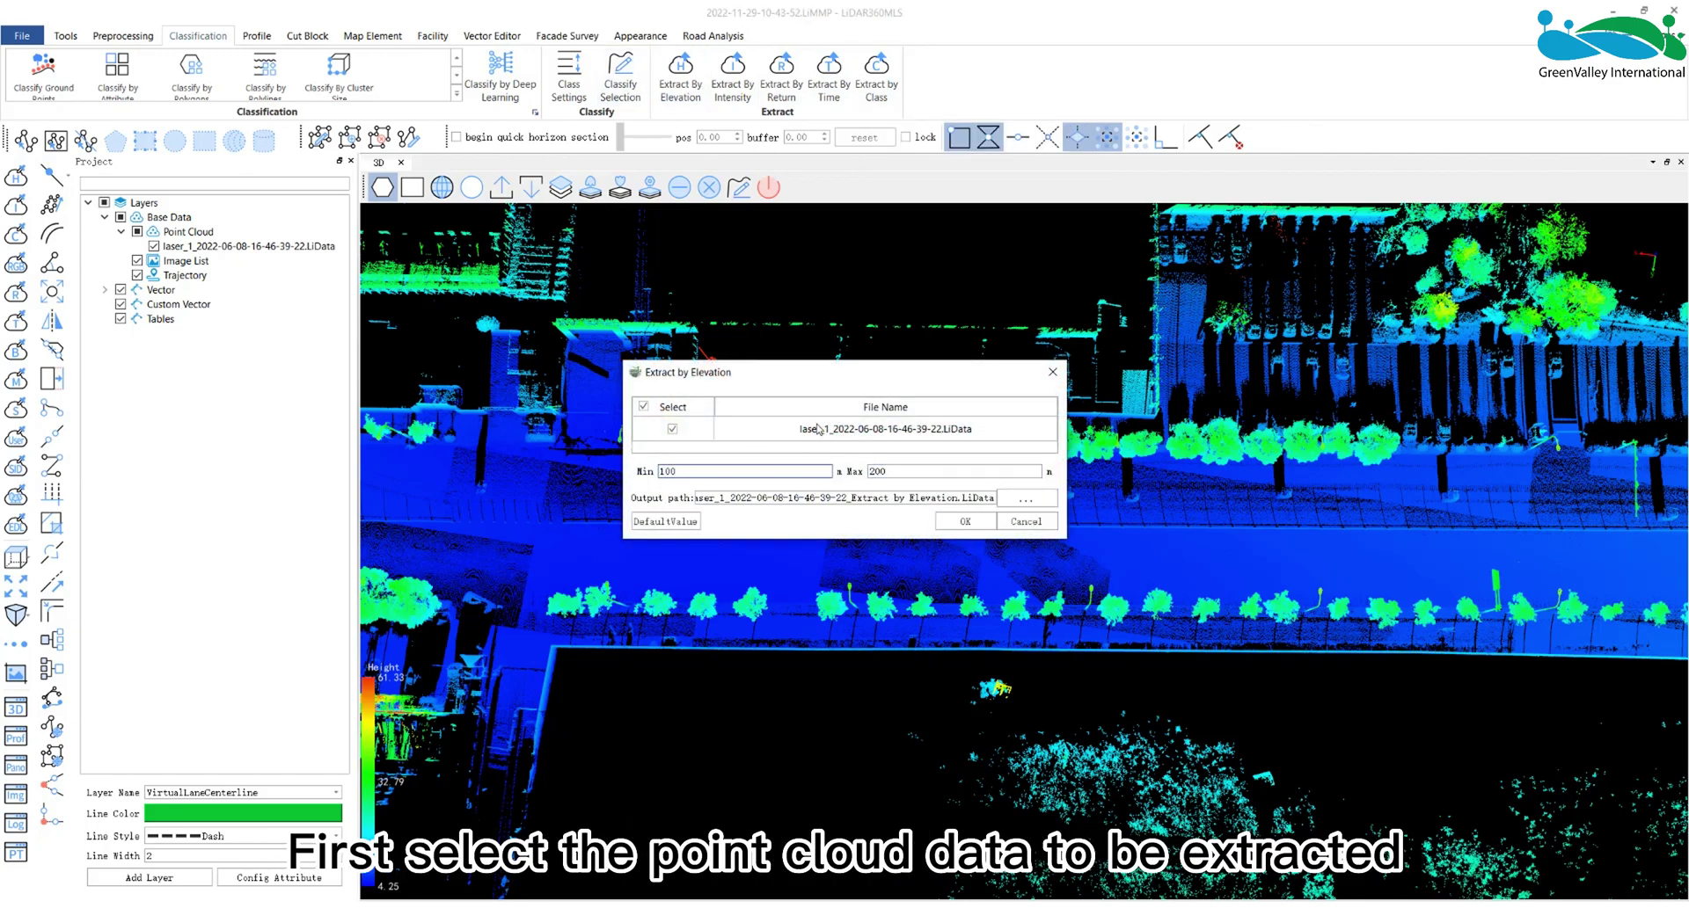
double_click(709, 475)
key("BackSpace")
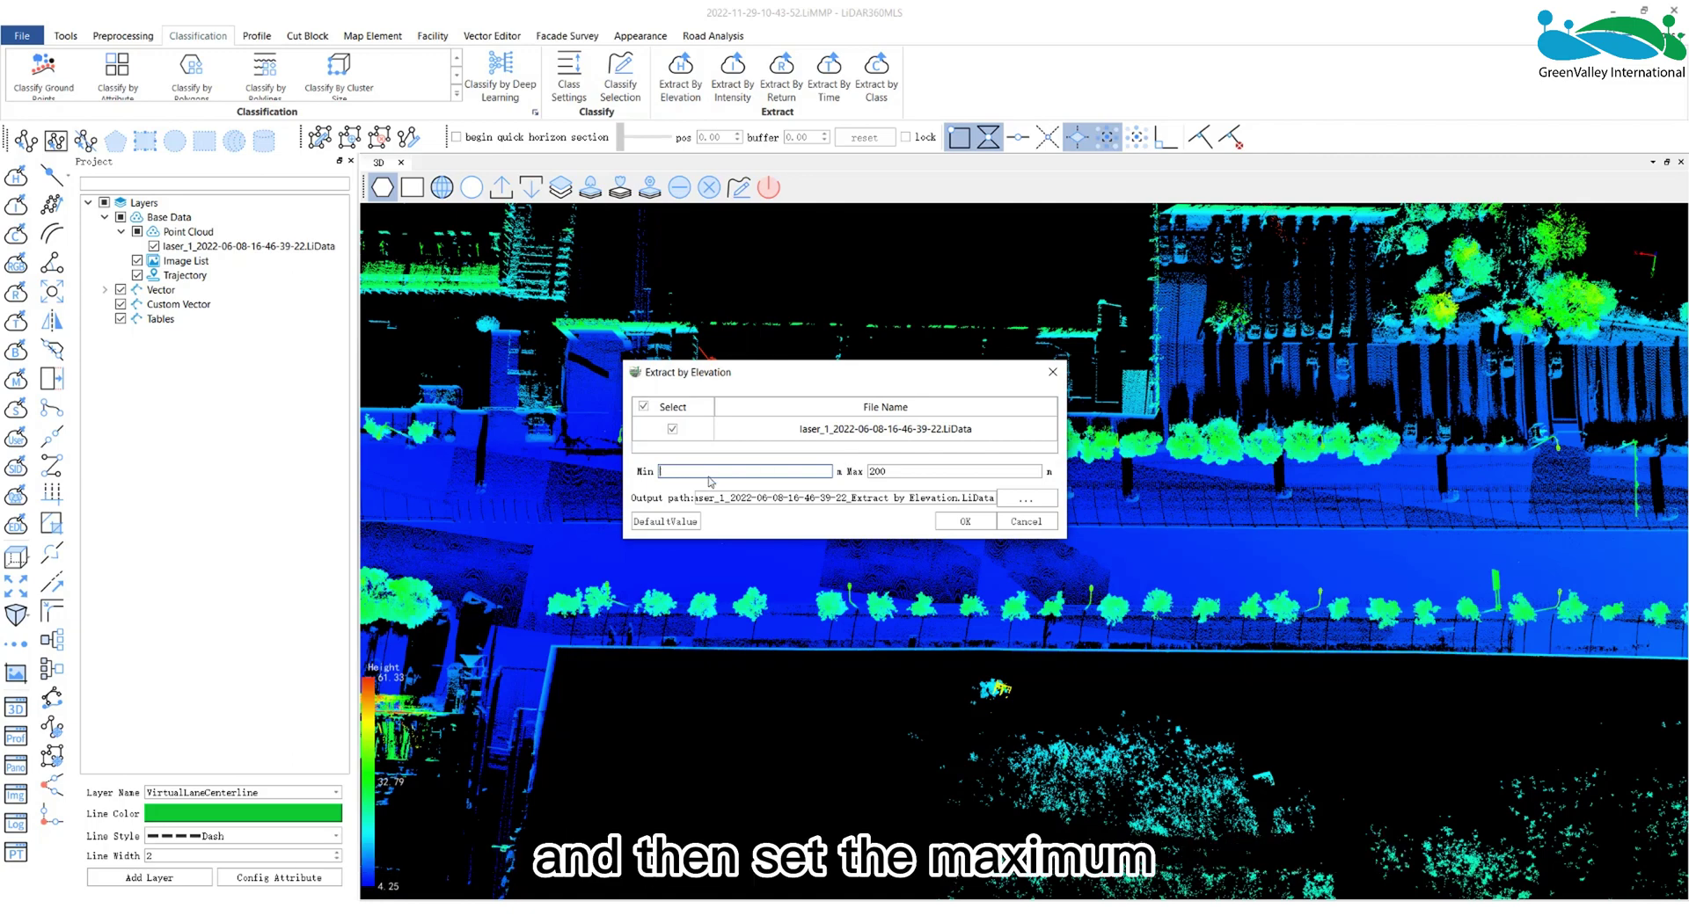
type("2")
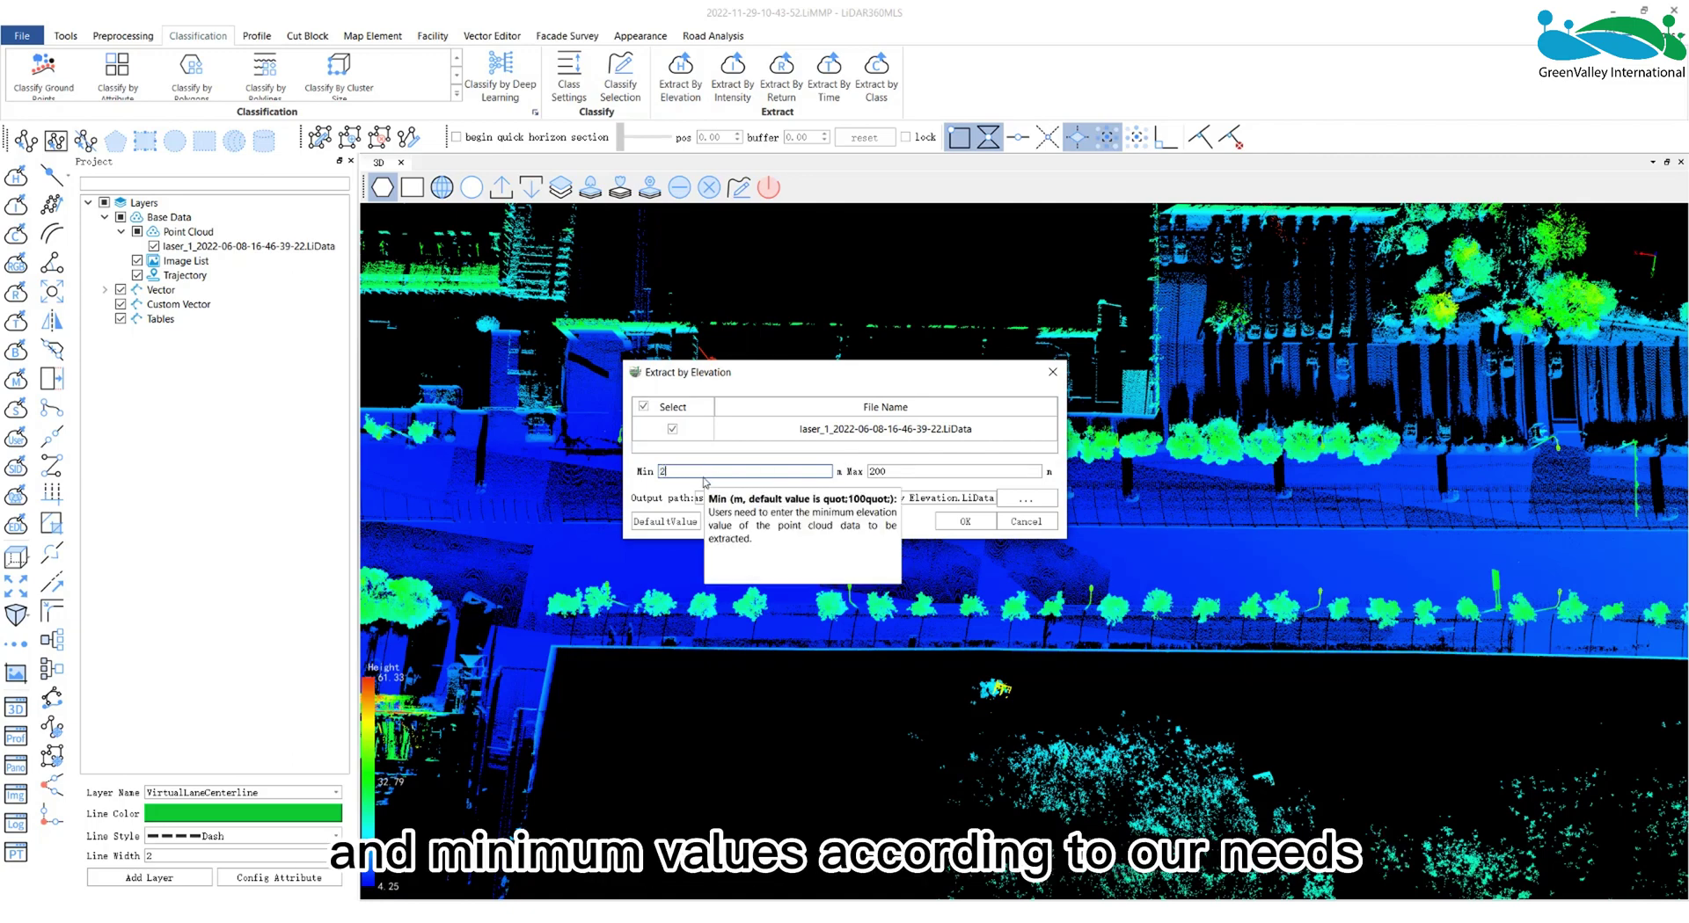
type("0")
left_click(911, 476)
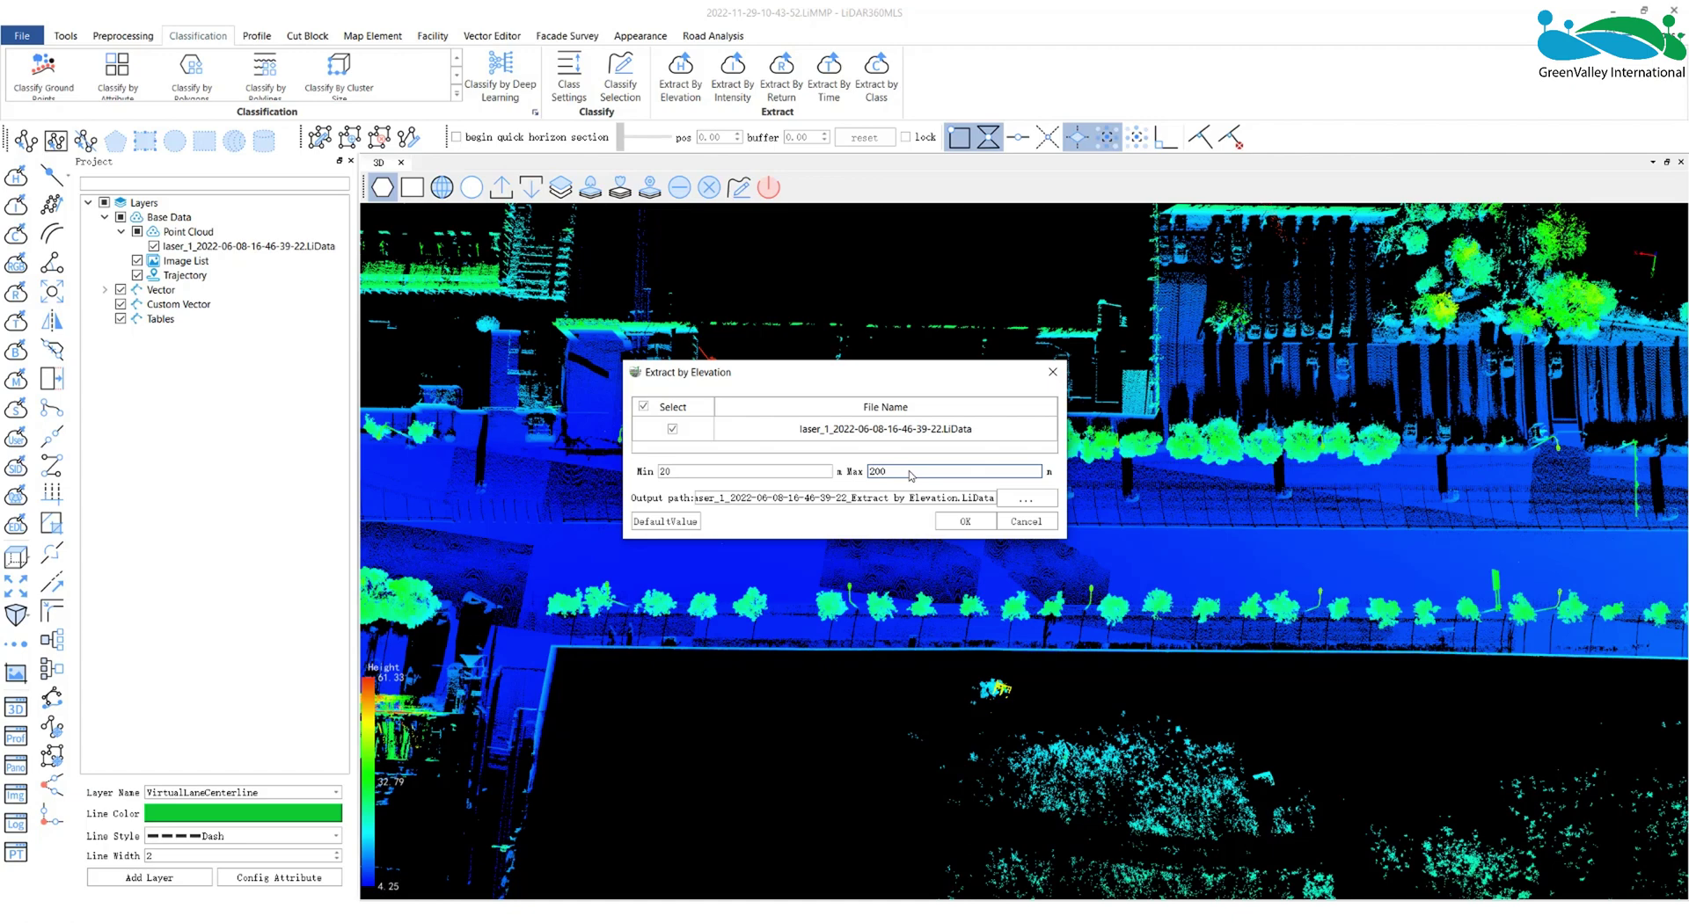
type("40")
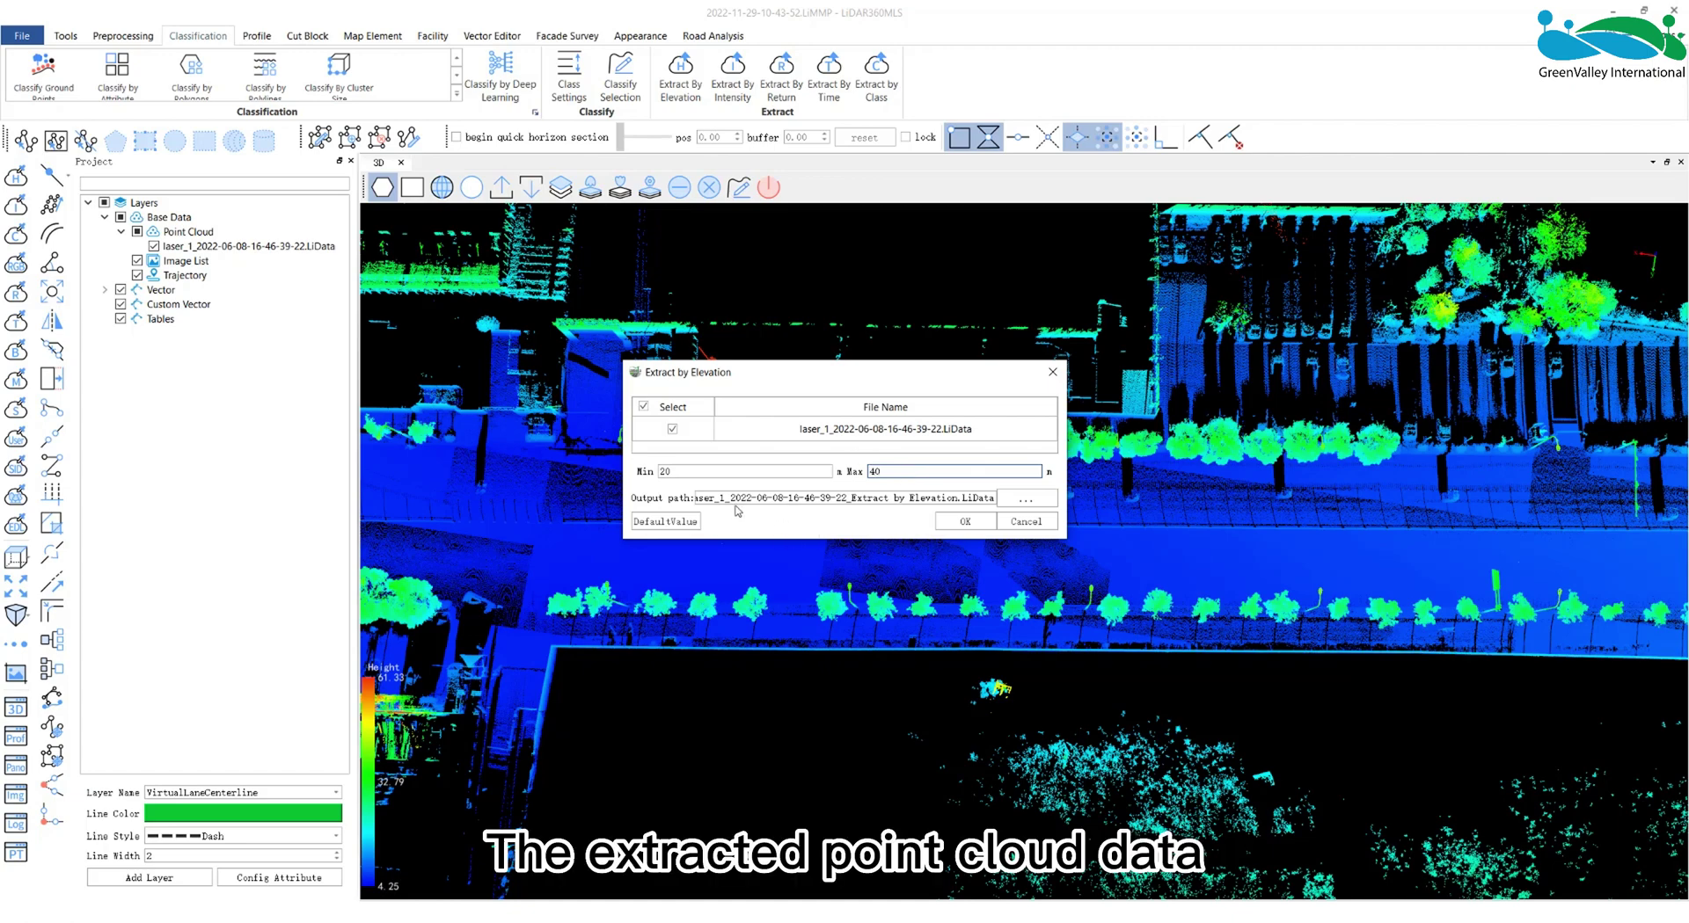
left_click(1025, 498)
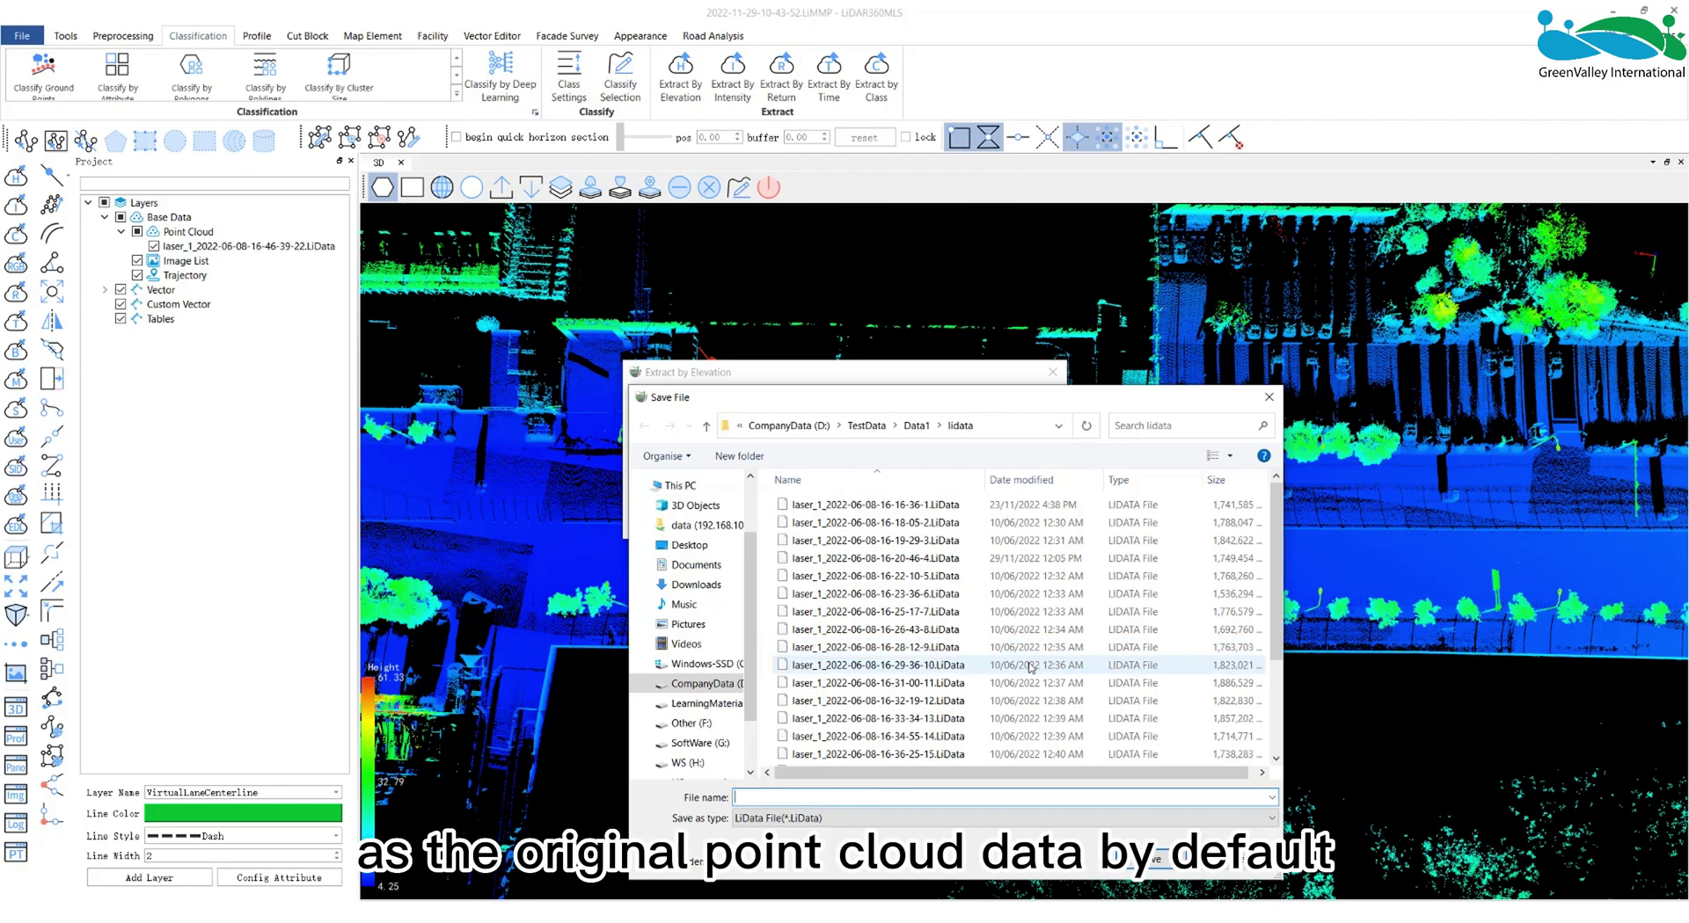
scroll(921, 525, "down", 3)
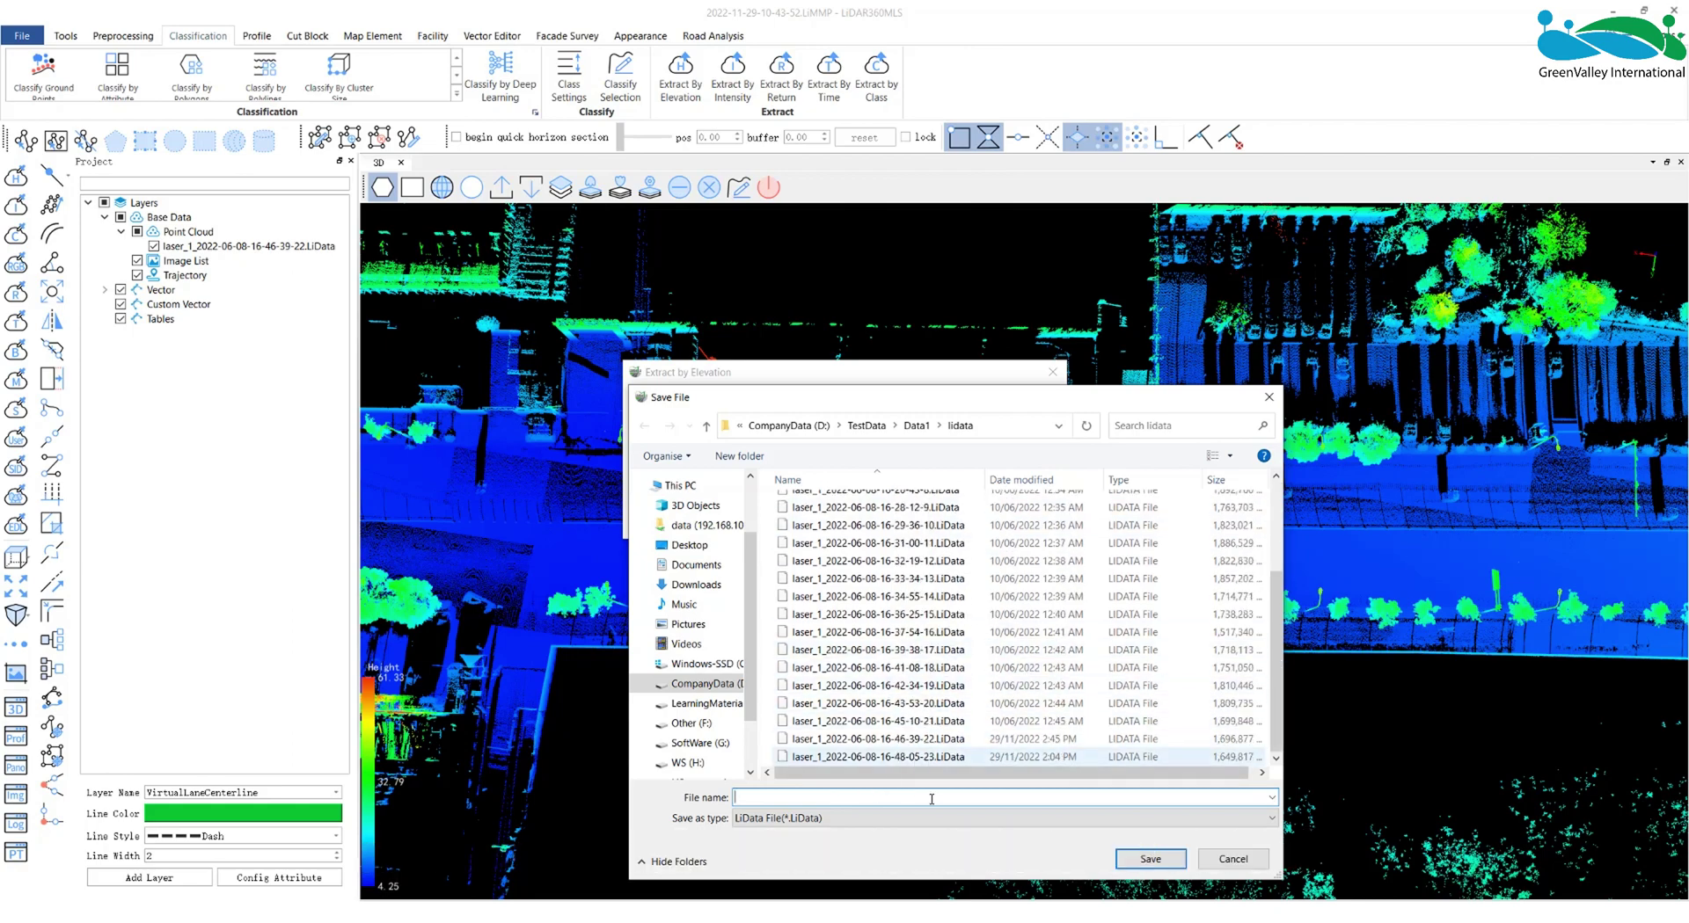
left_click(1232, 861)
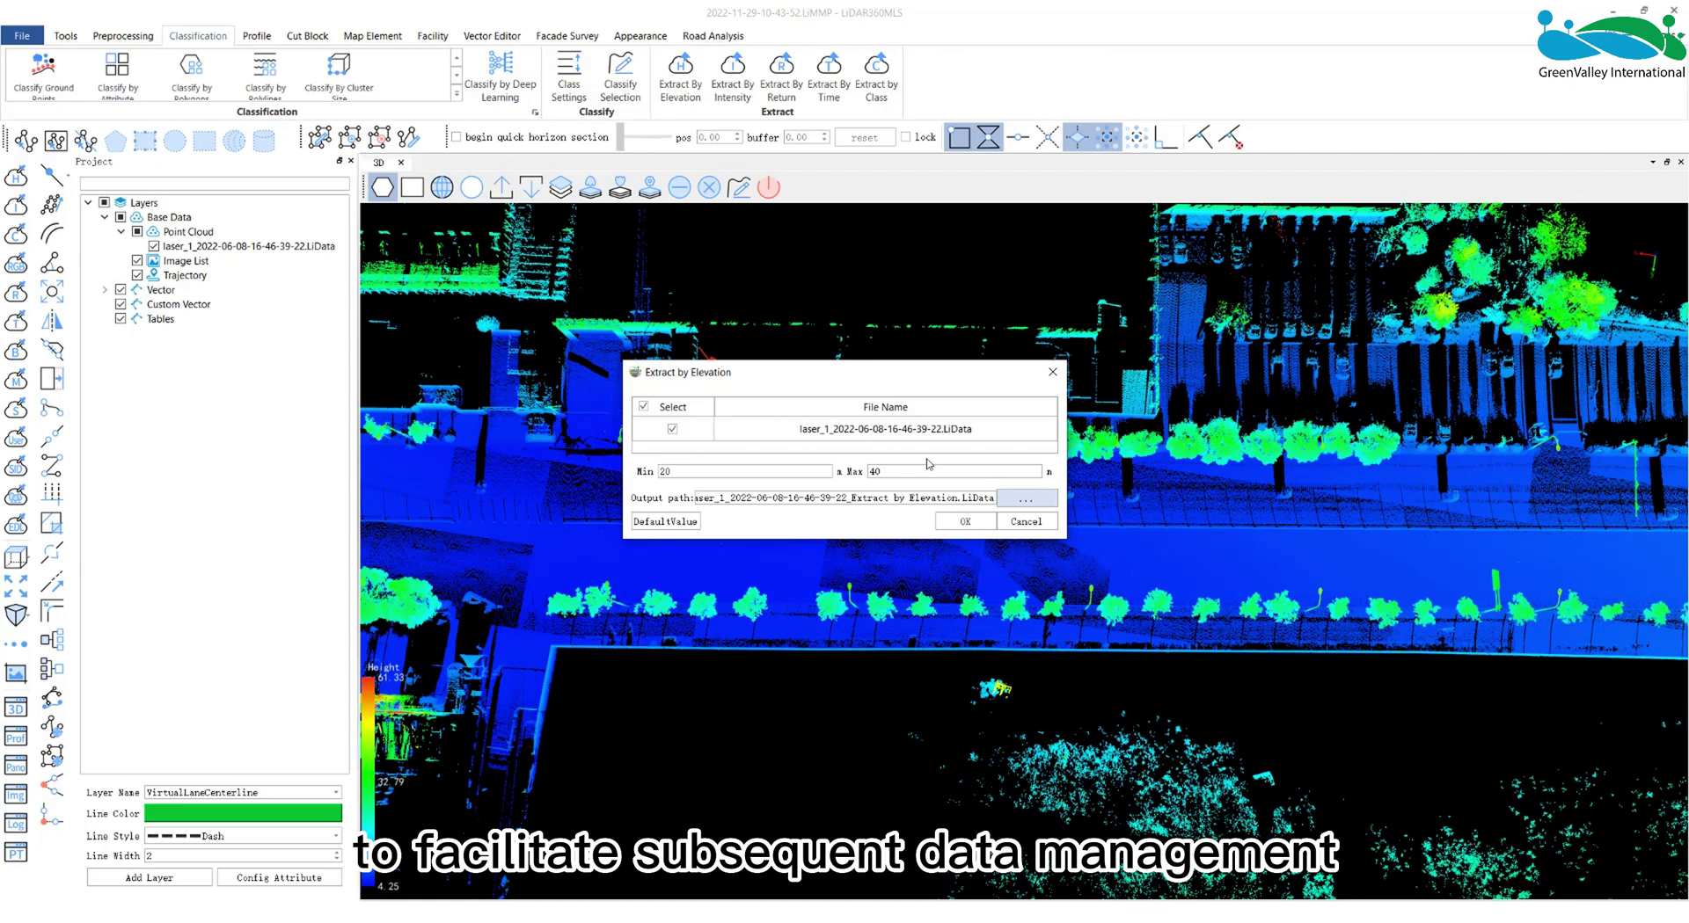
left_click(965, 521)
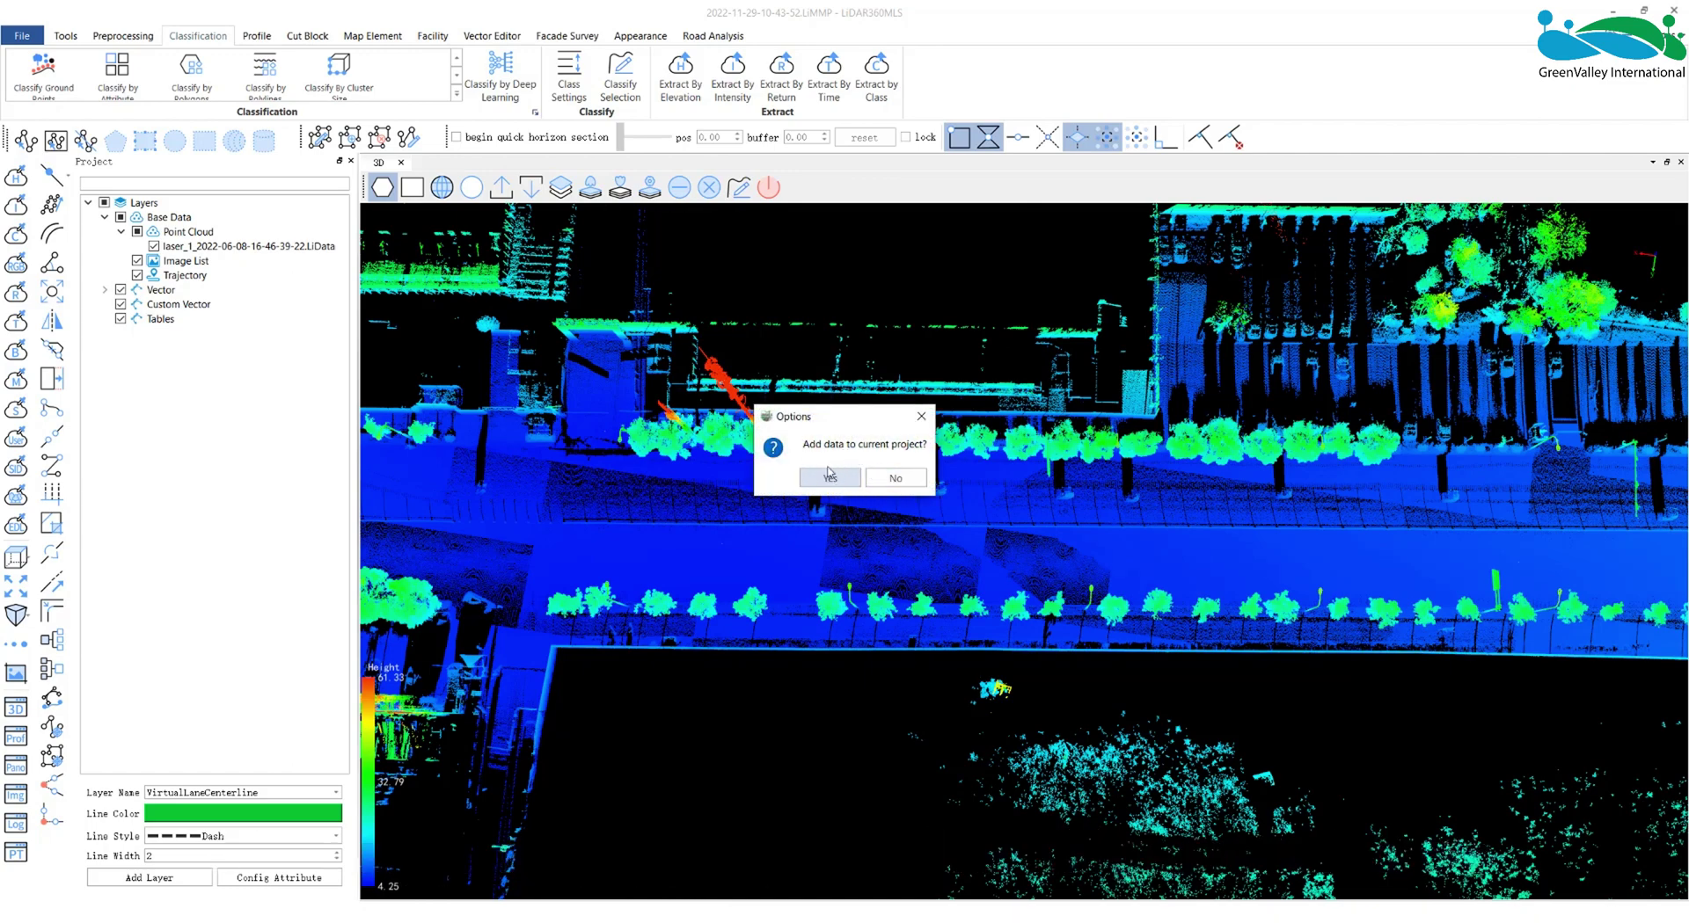
- Add the extracted cloud to the project and review its Display by Height histogram
left_click(827, 480)
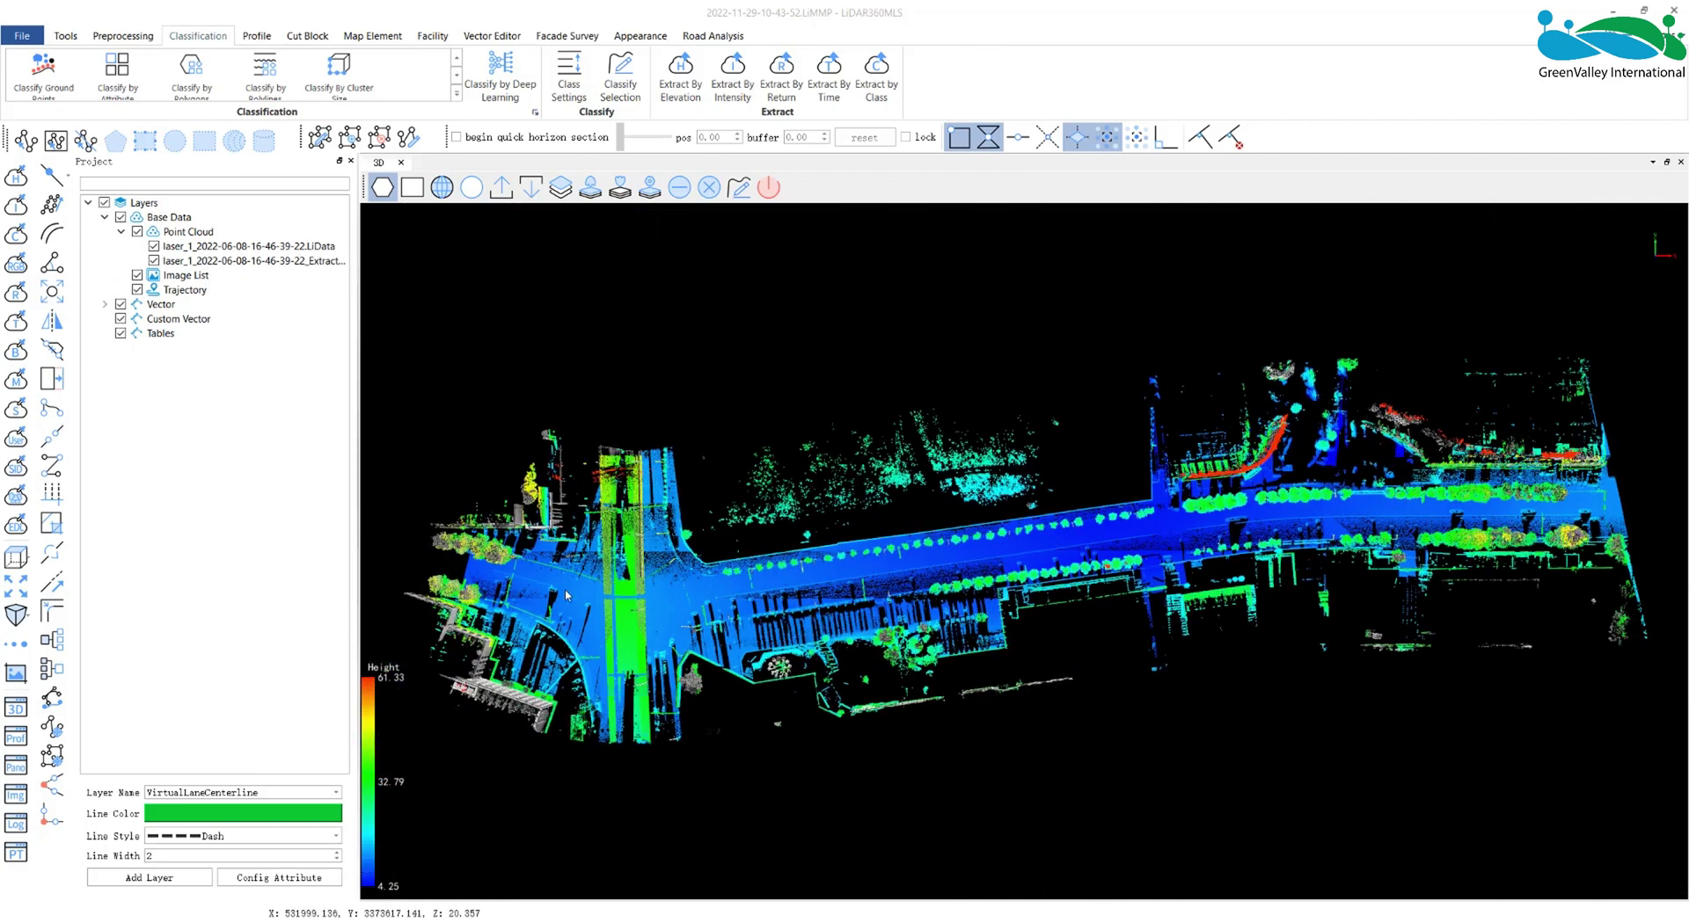
left_click(204, 262)
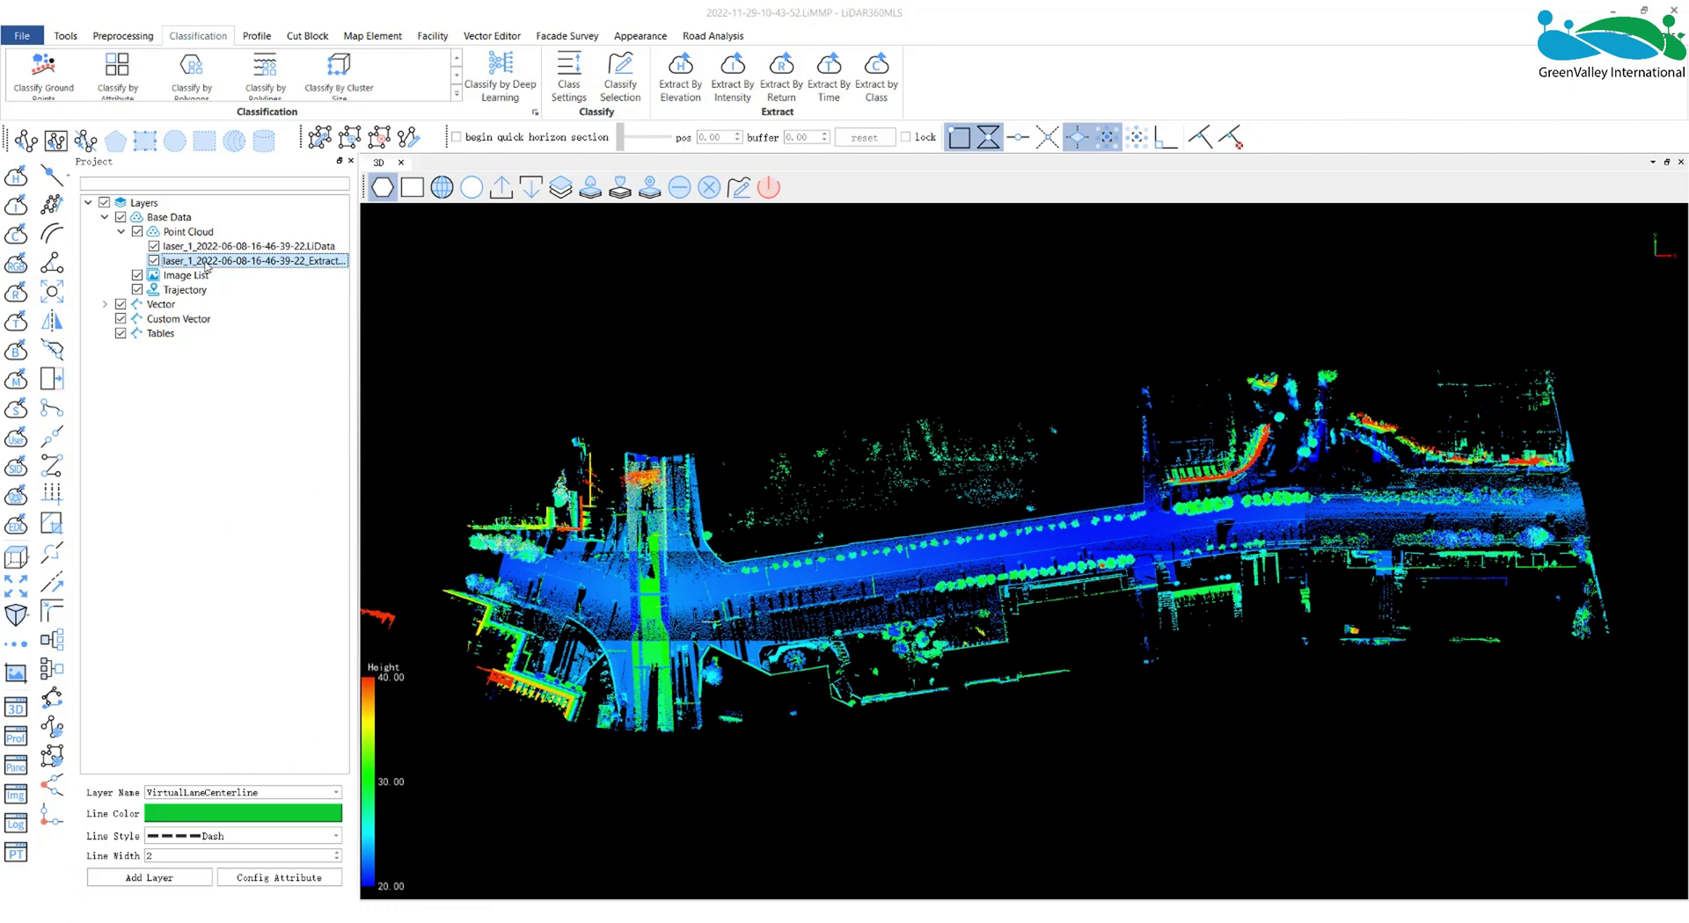
right_click(204, 261)
mouse_move(264, 287)
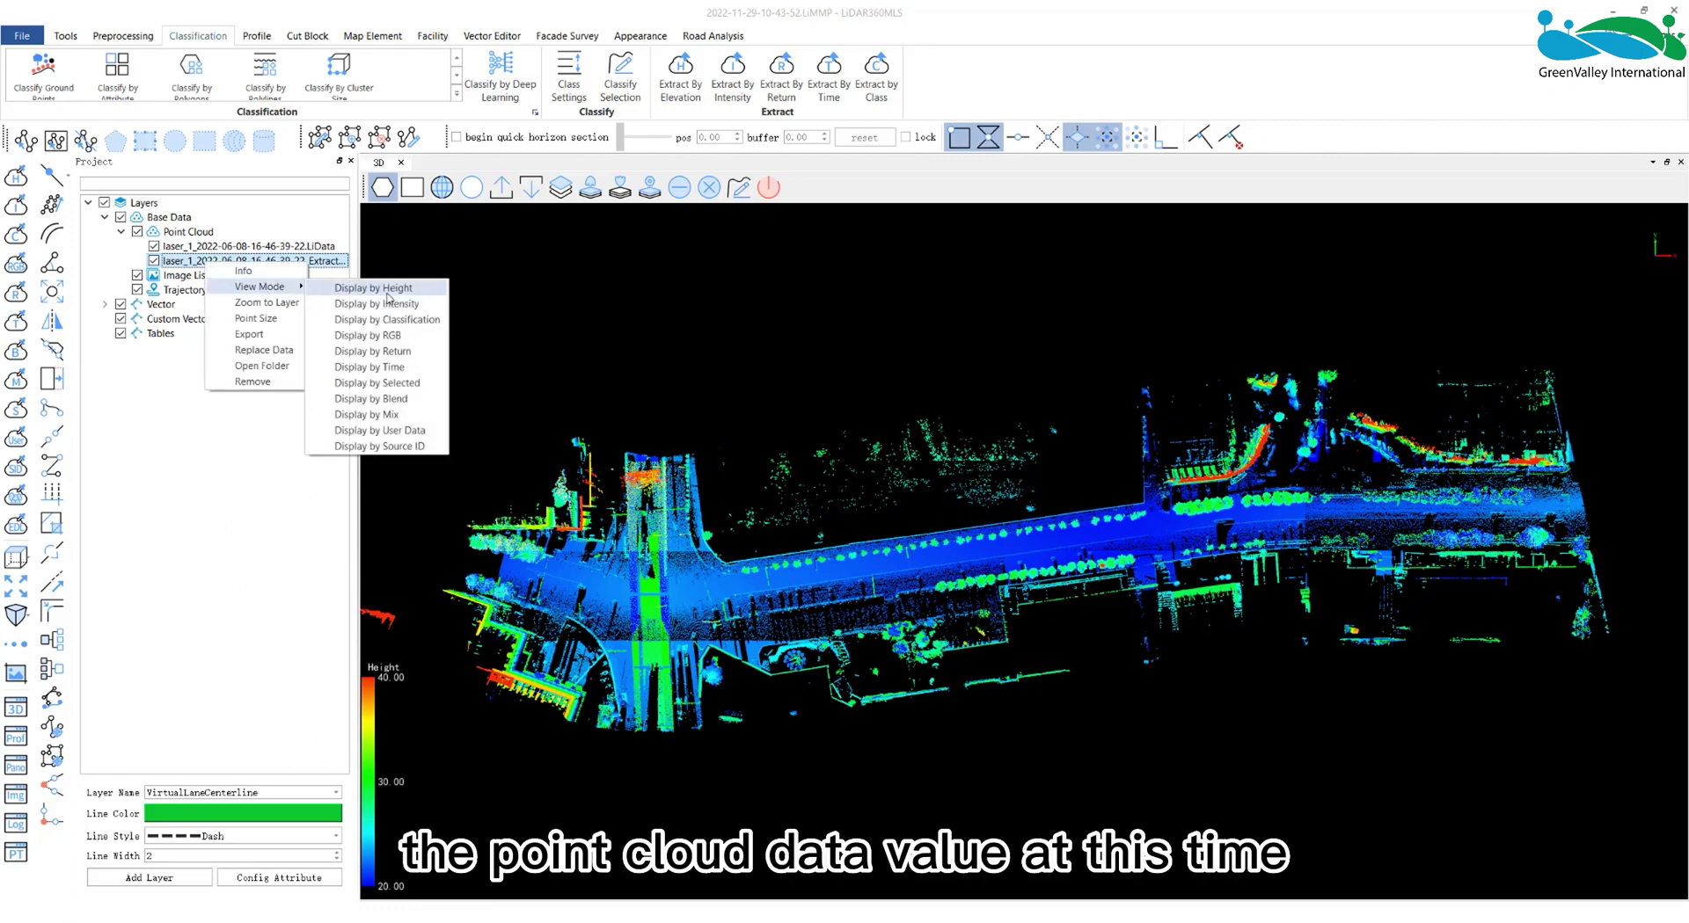
left_click(387, 290)
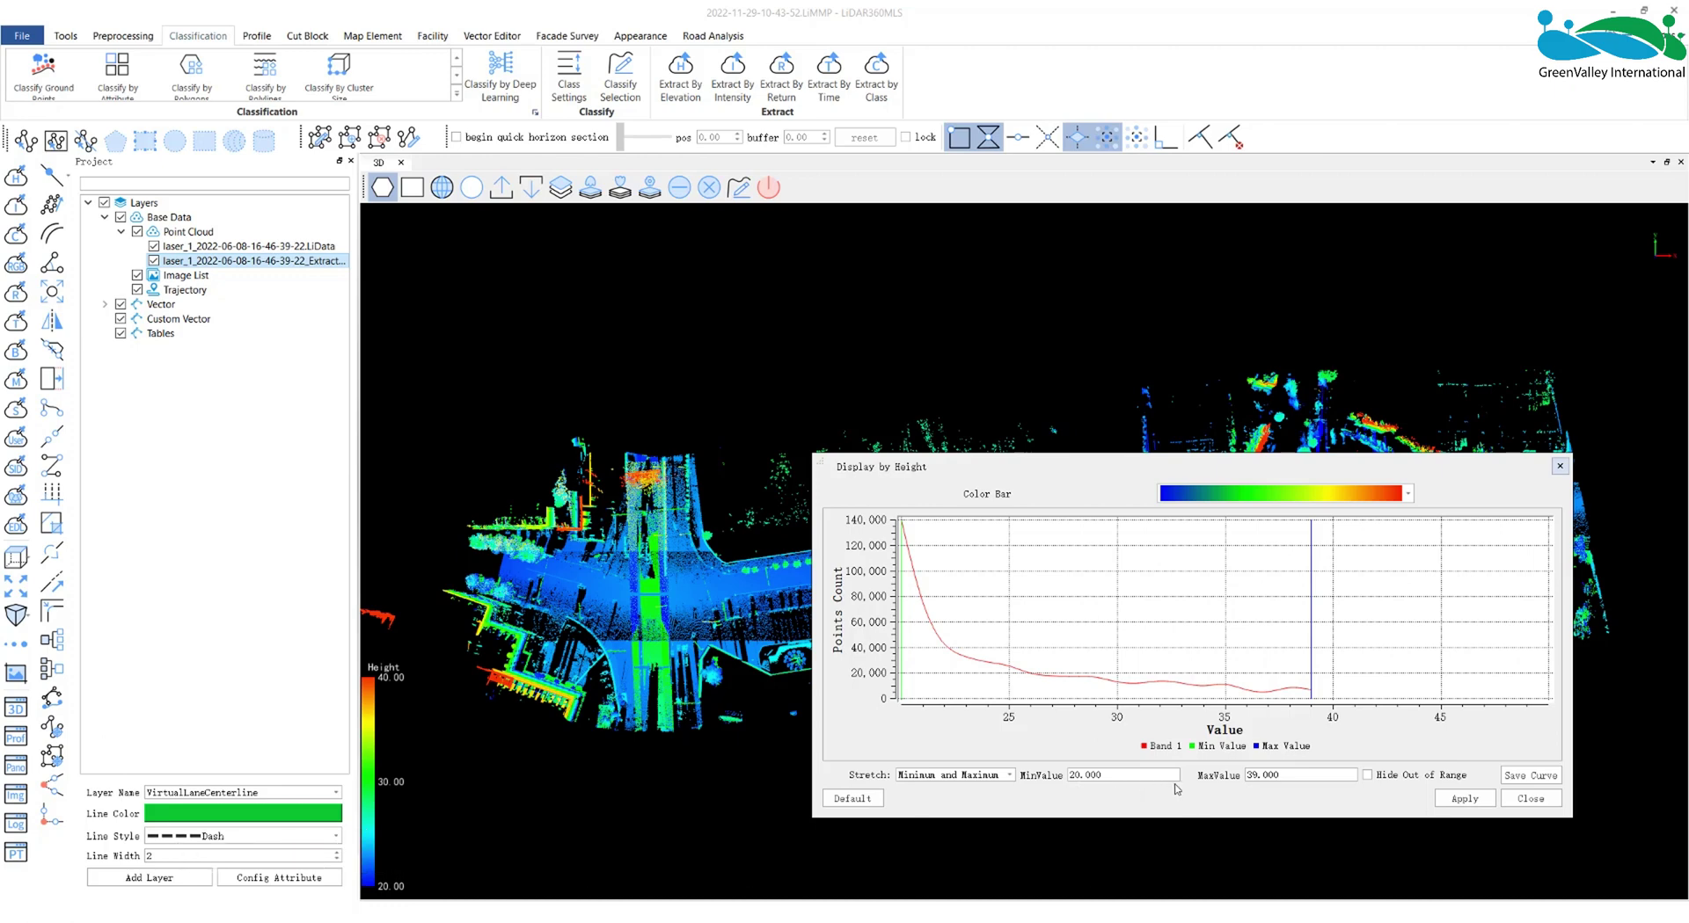
left_click(1531, 800)
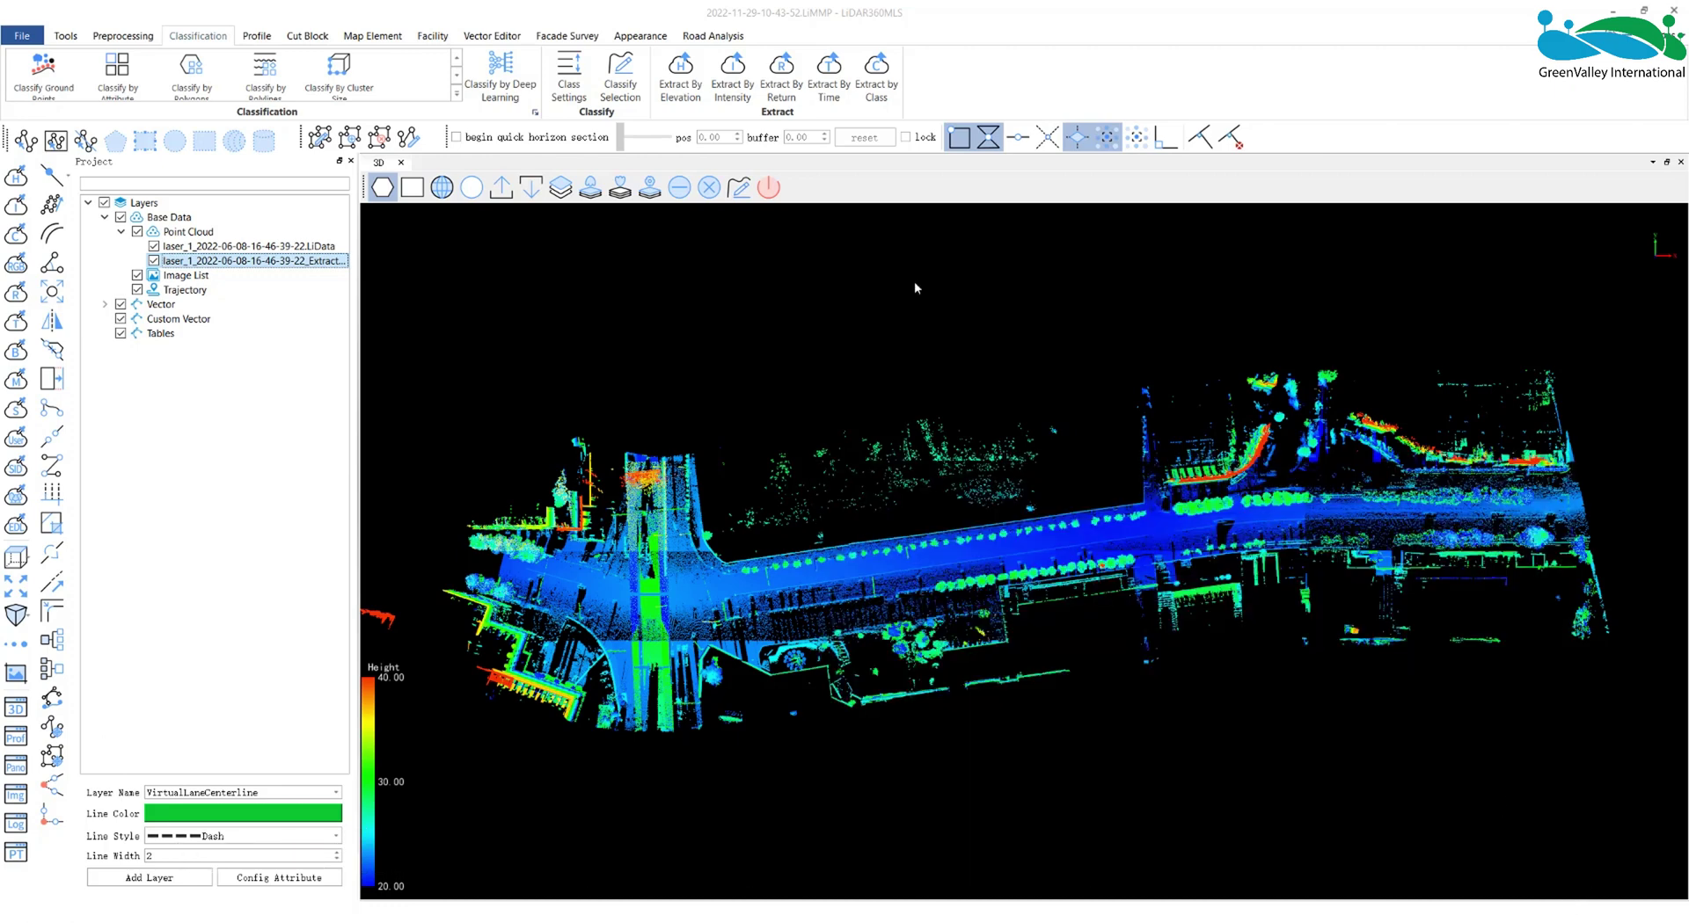
- Look over the Extract By Intensity and Extract By Return options, checking return numbers 1–7, without extracting
left_click(726, 85)
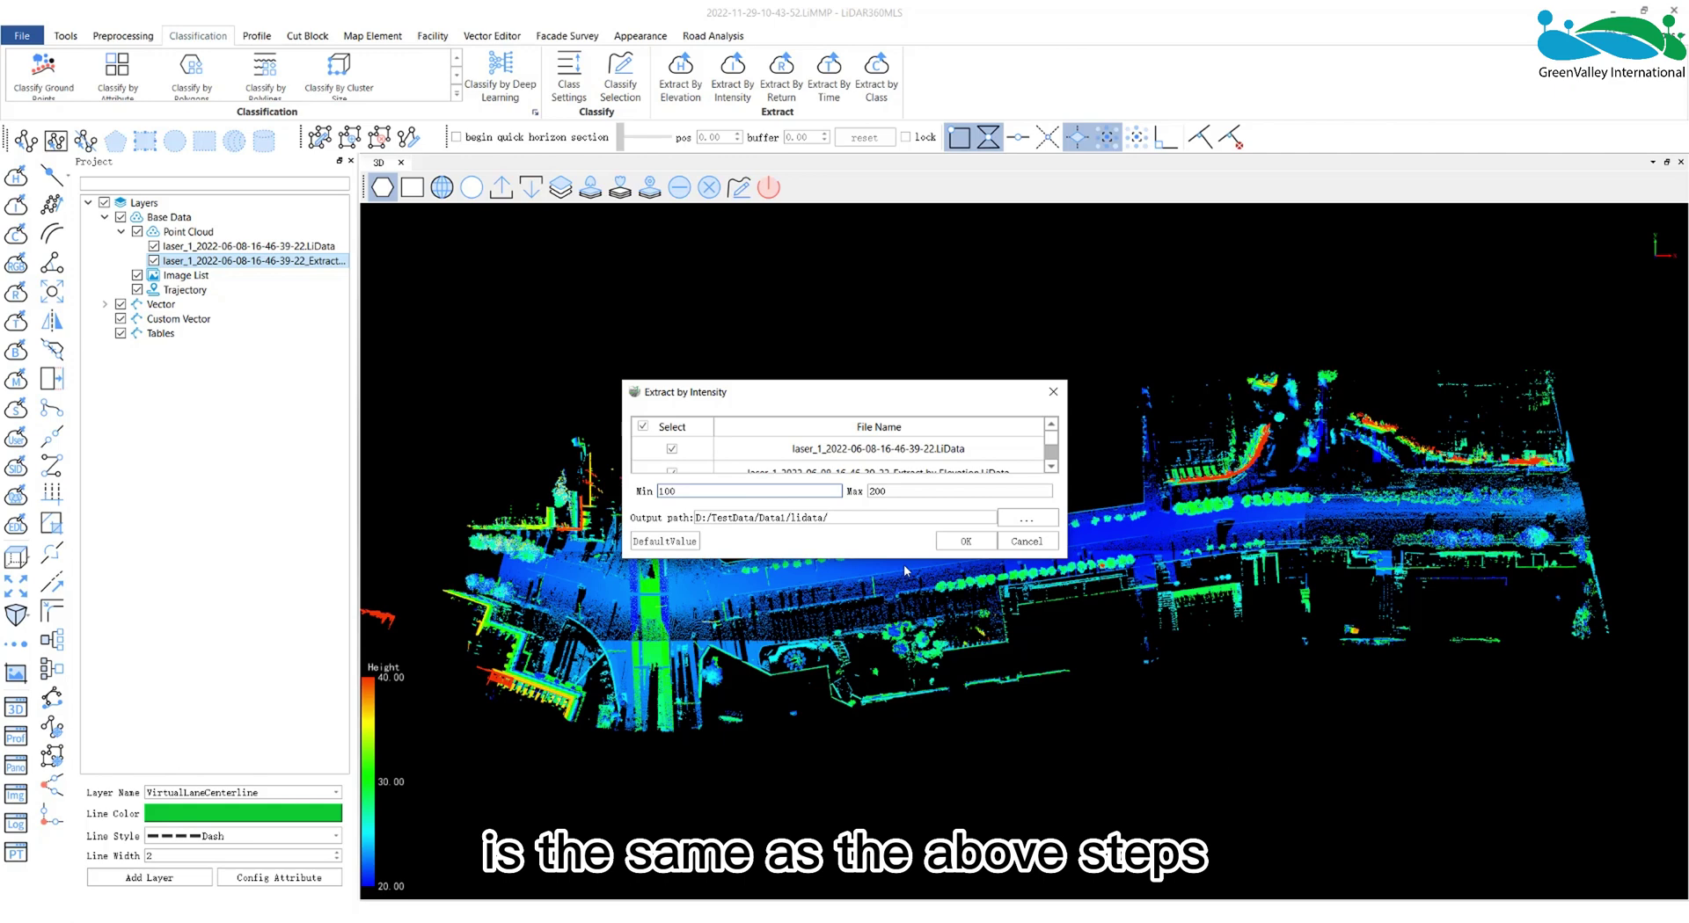
left_click(1052, 392)
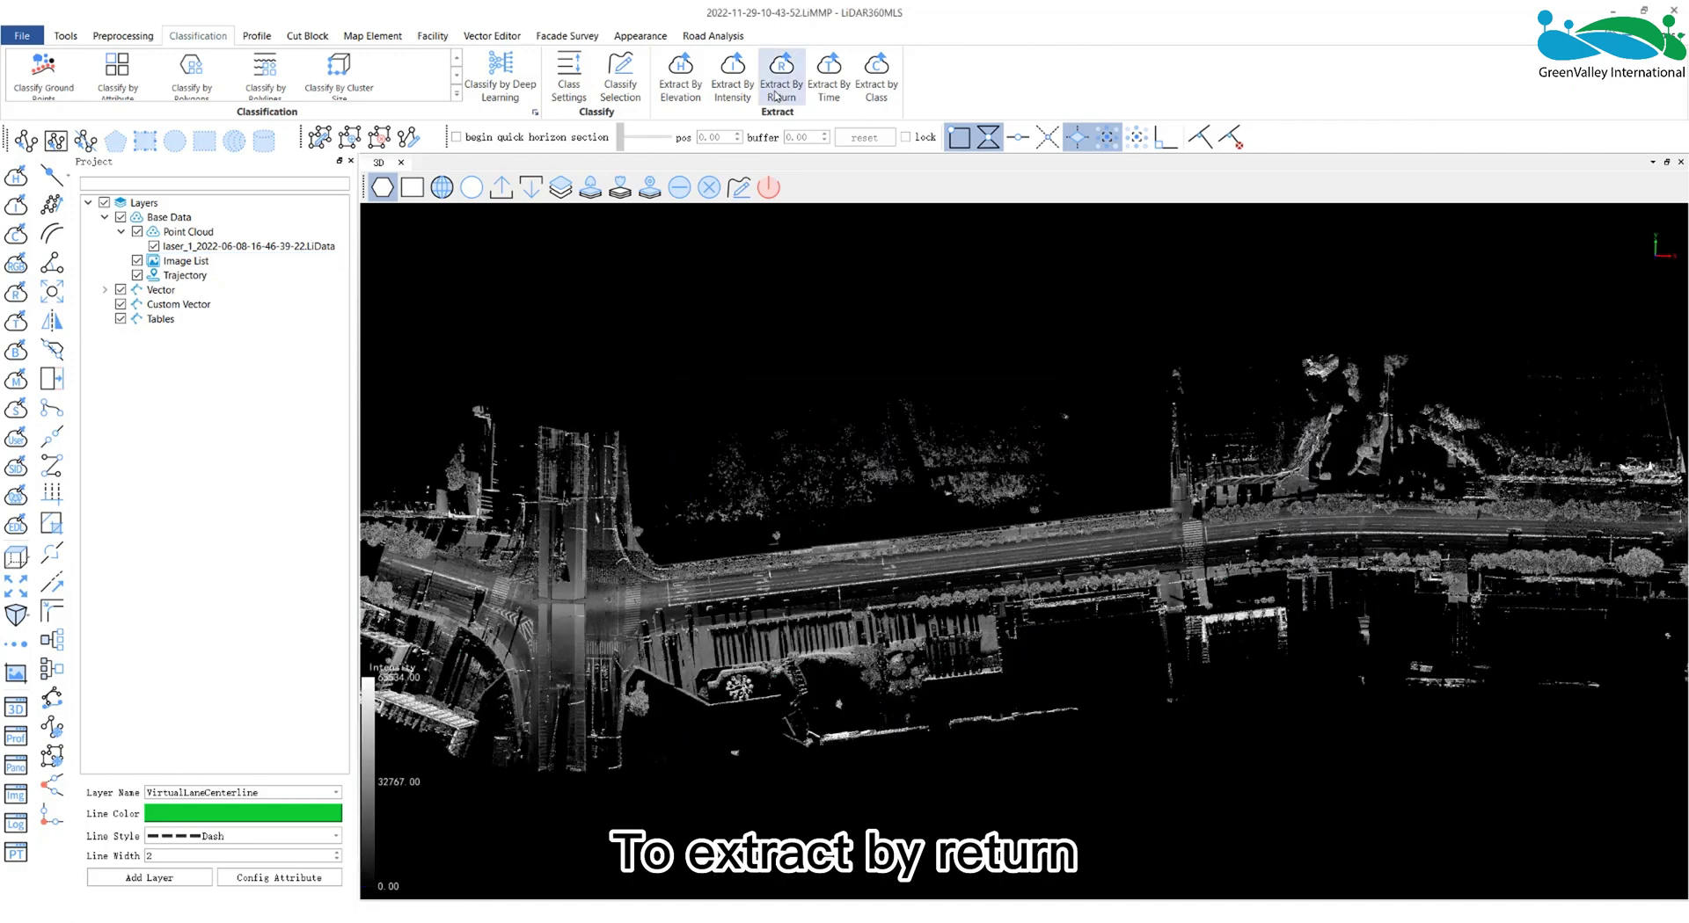
left_click(777, 84)
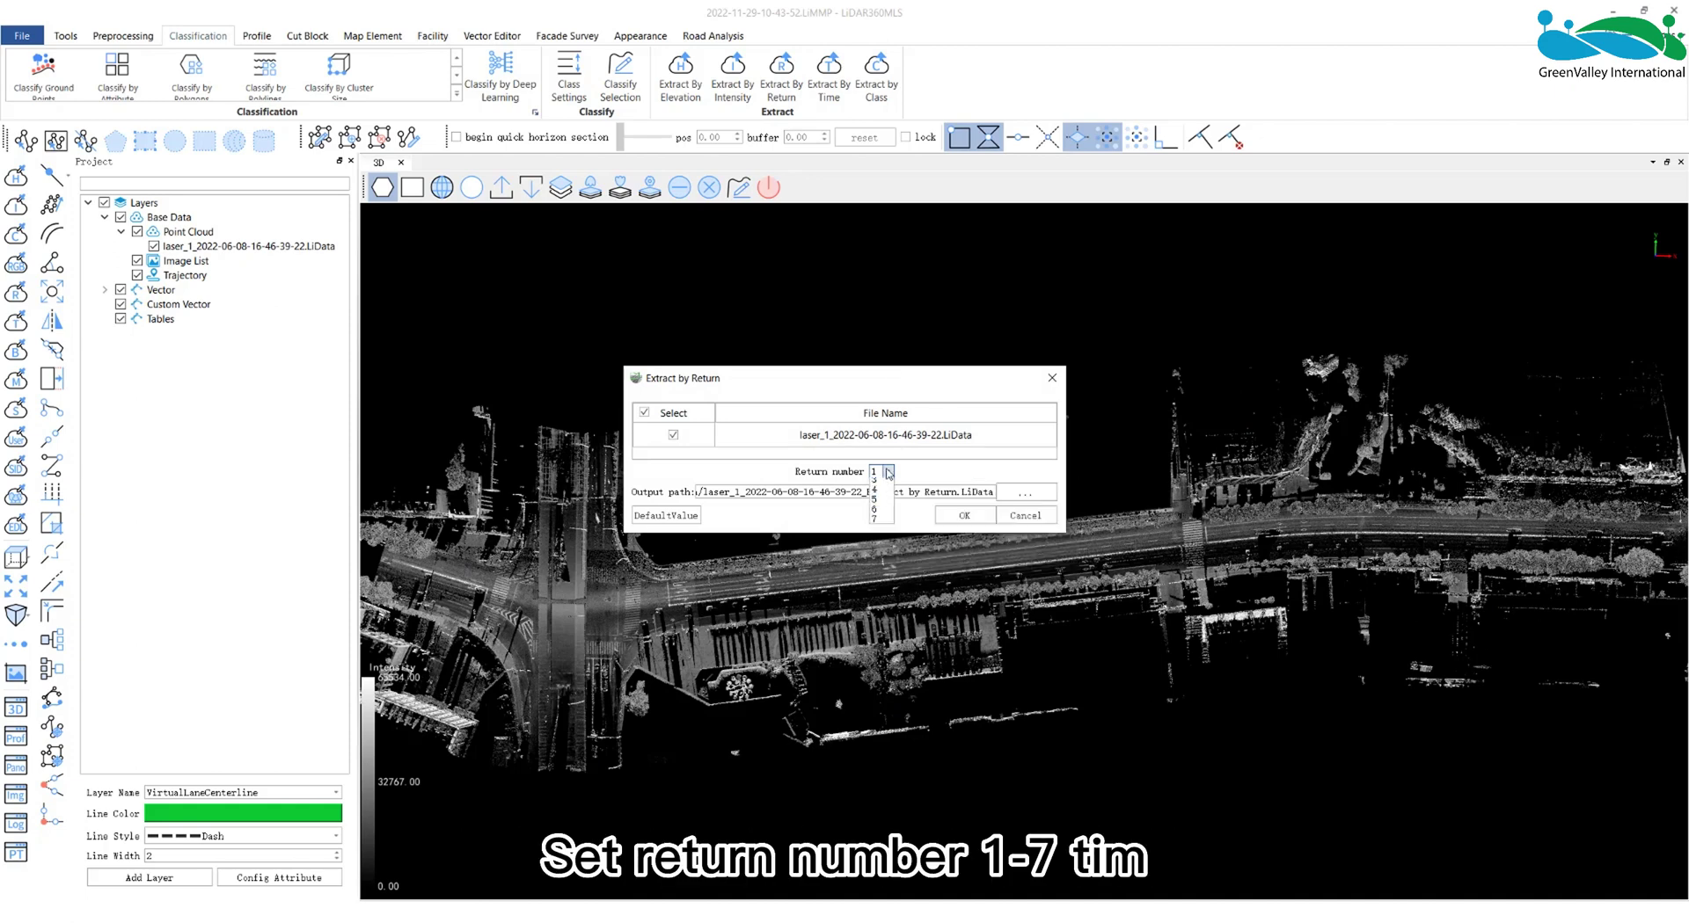
left_click(880, 471)
left_click(965, 523)
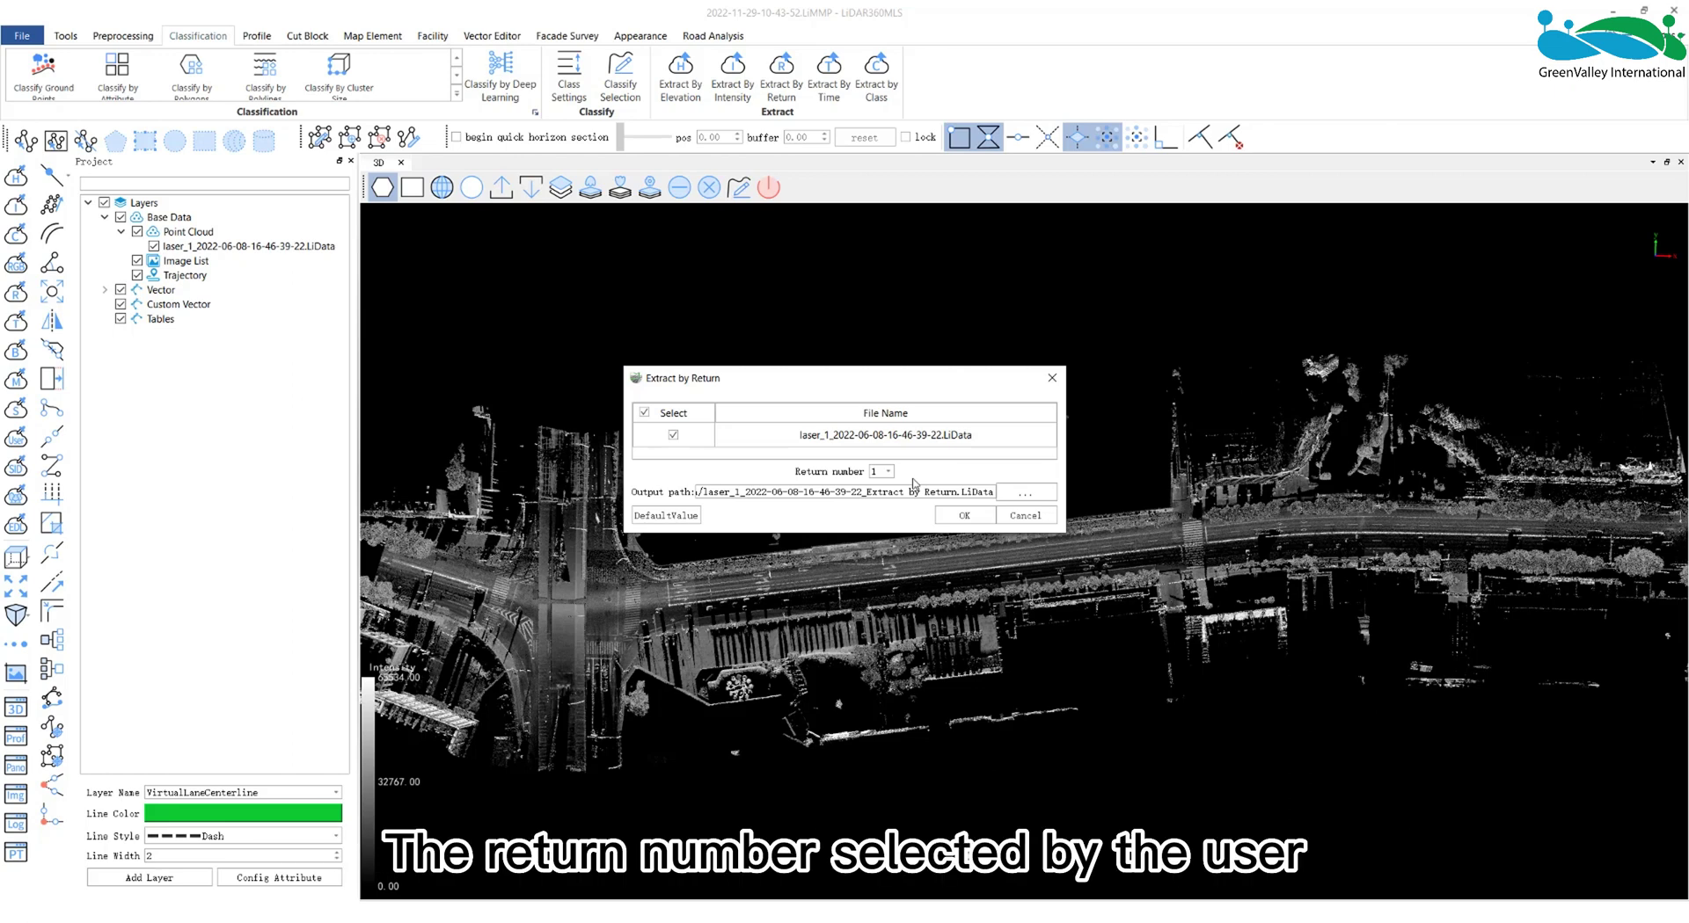
left_click(1051, 380)
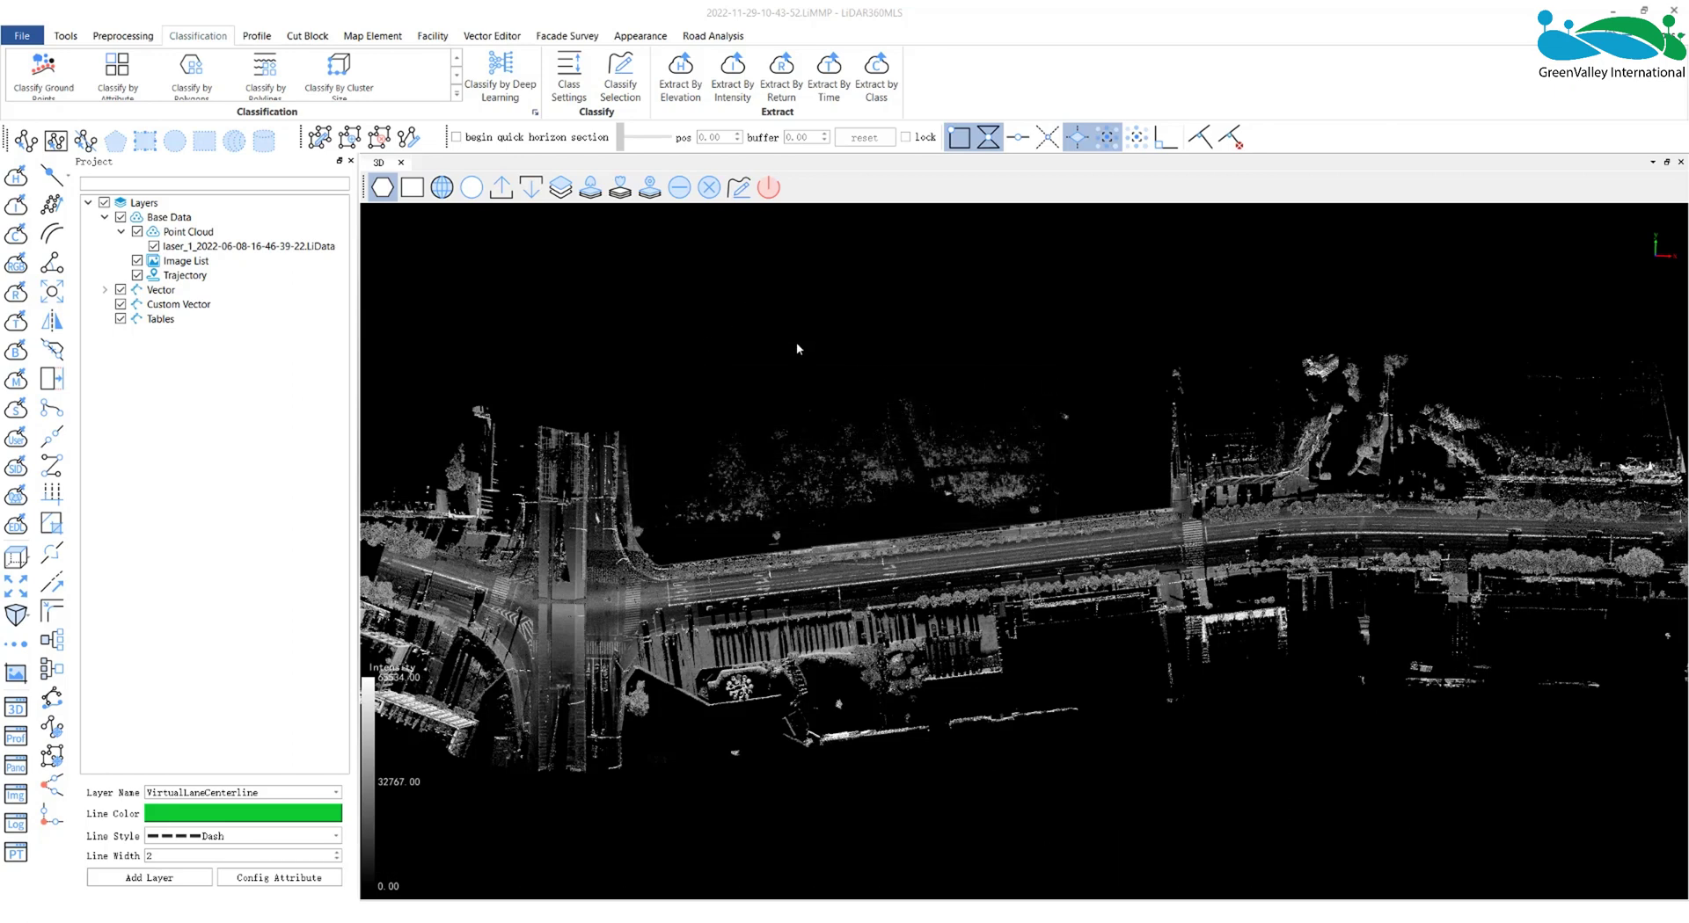
- Open Extract by Time and check its source file list, leaving it unchanged
left_click(838, 83)
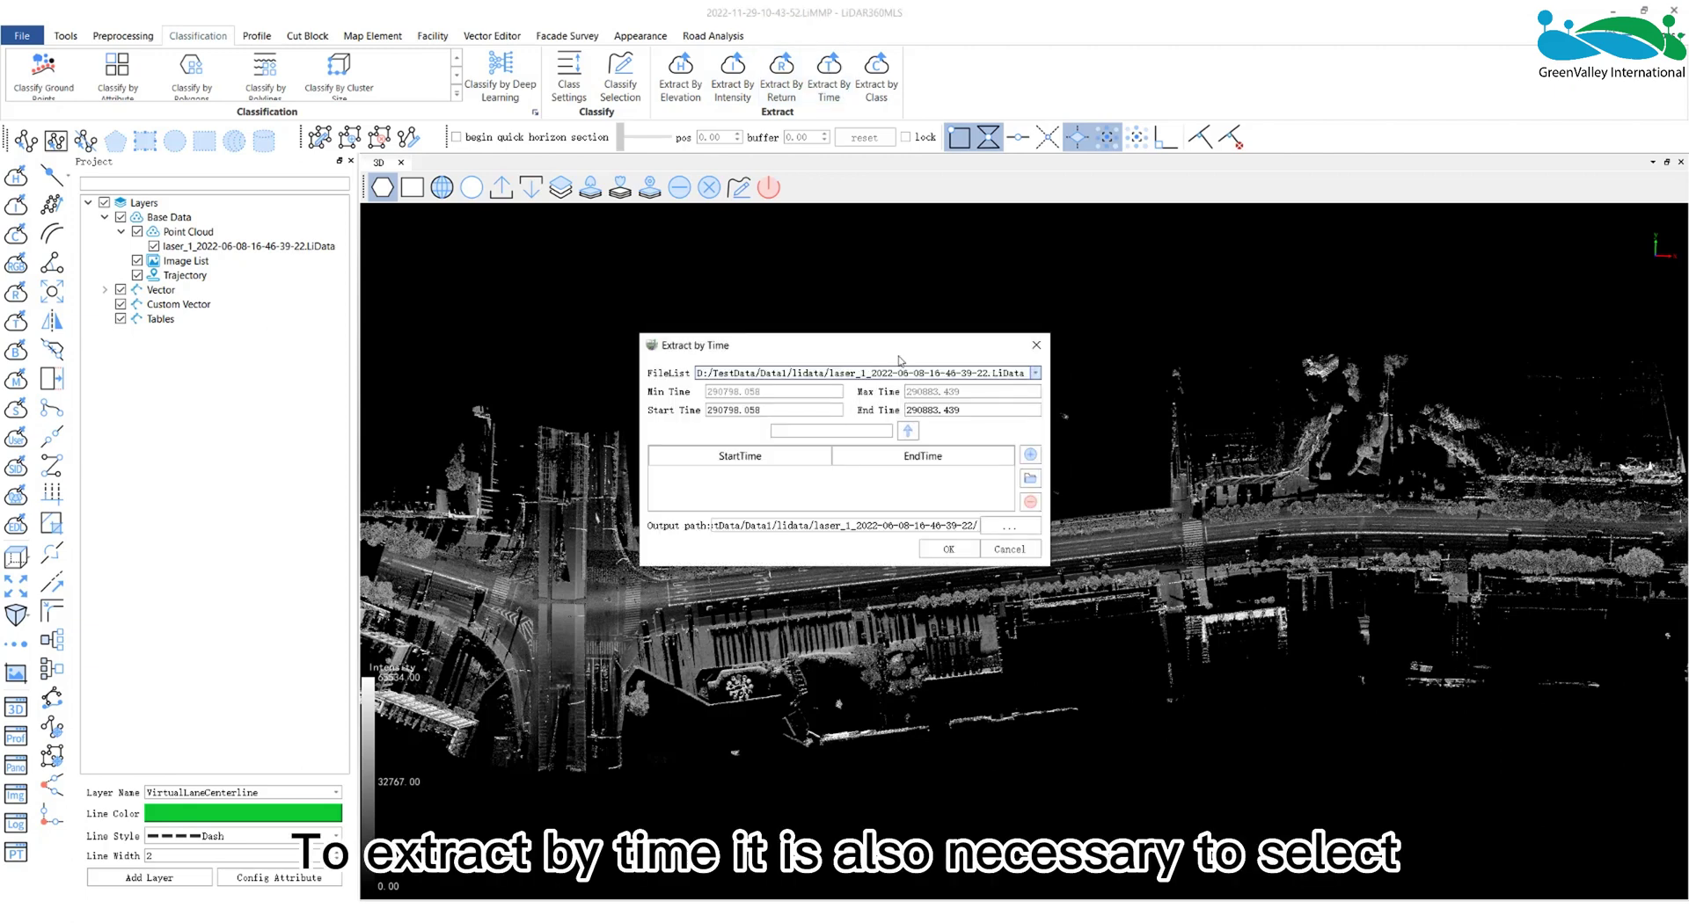
left_click(1035, 373)
left_click(827, 343)
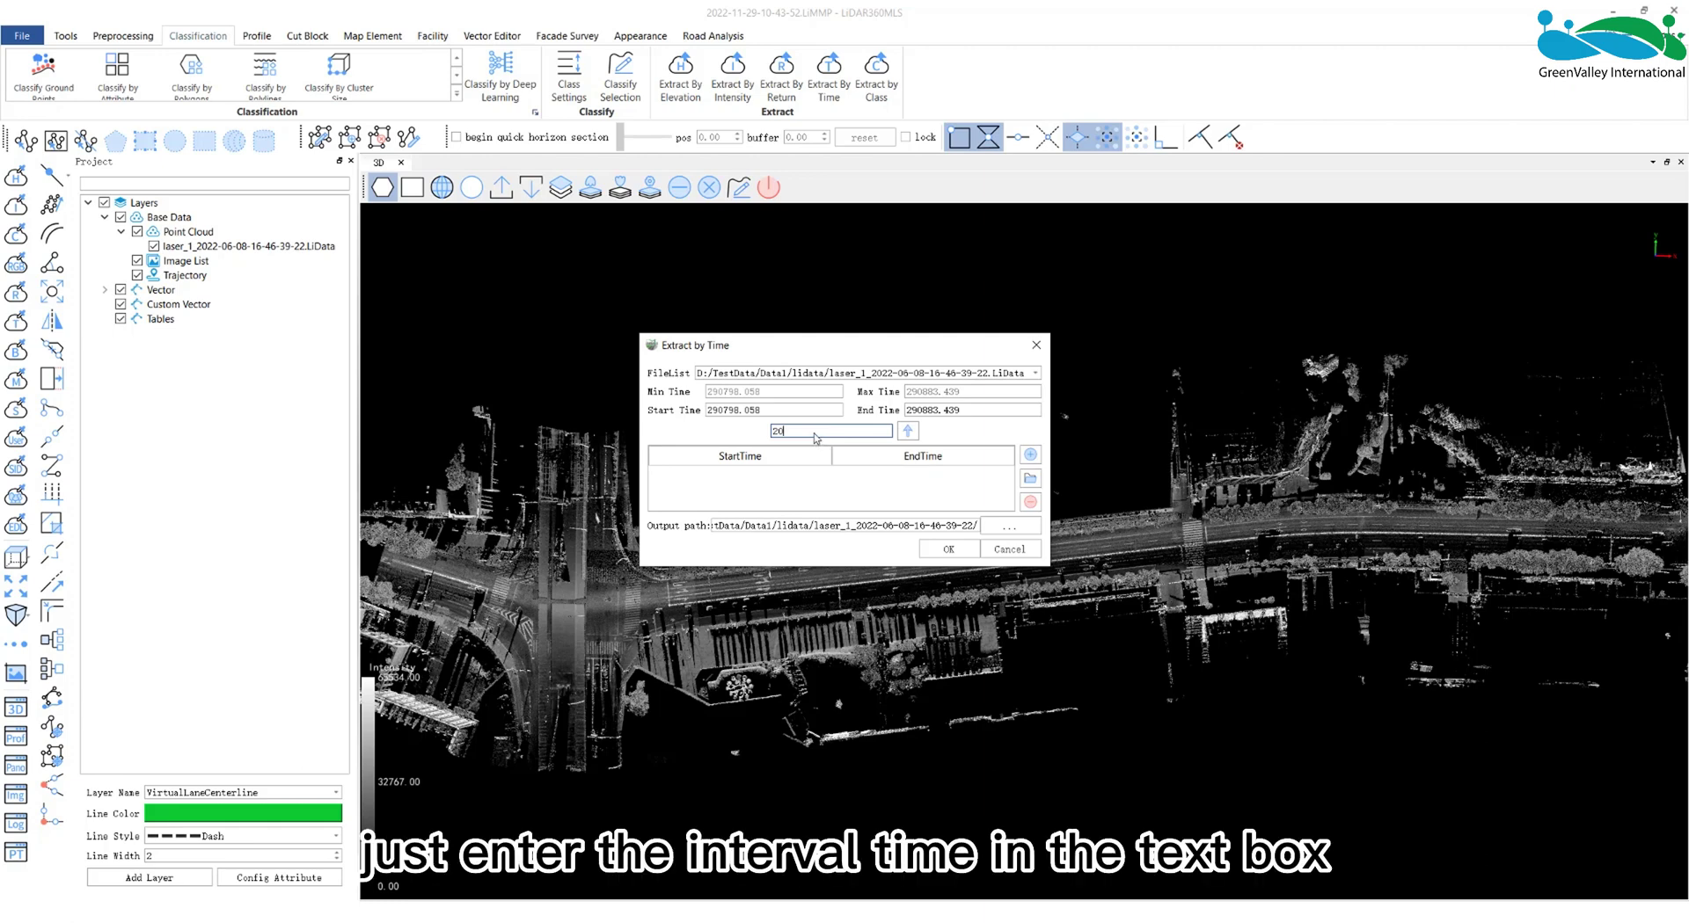
- Advance the window in steps of 20, adding ranges 290958.058–291043.439 and 290978.058–291063.439
left_click(908, 431)
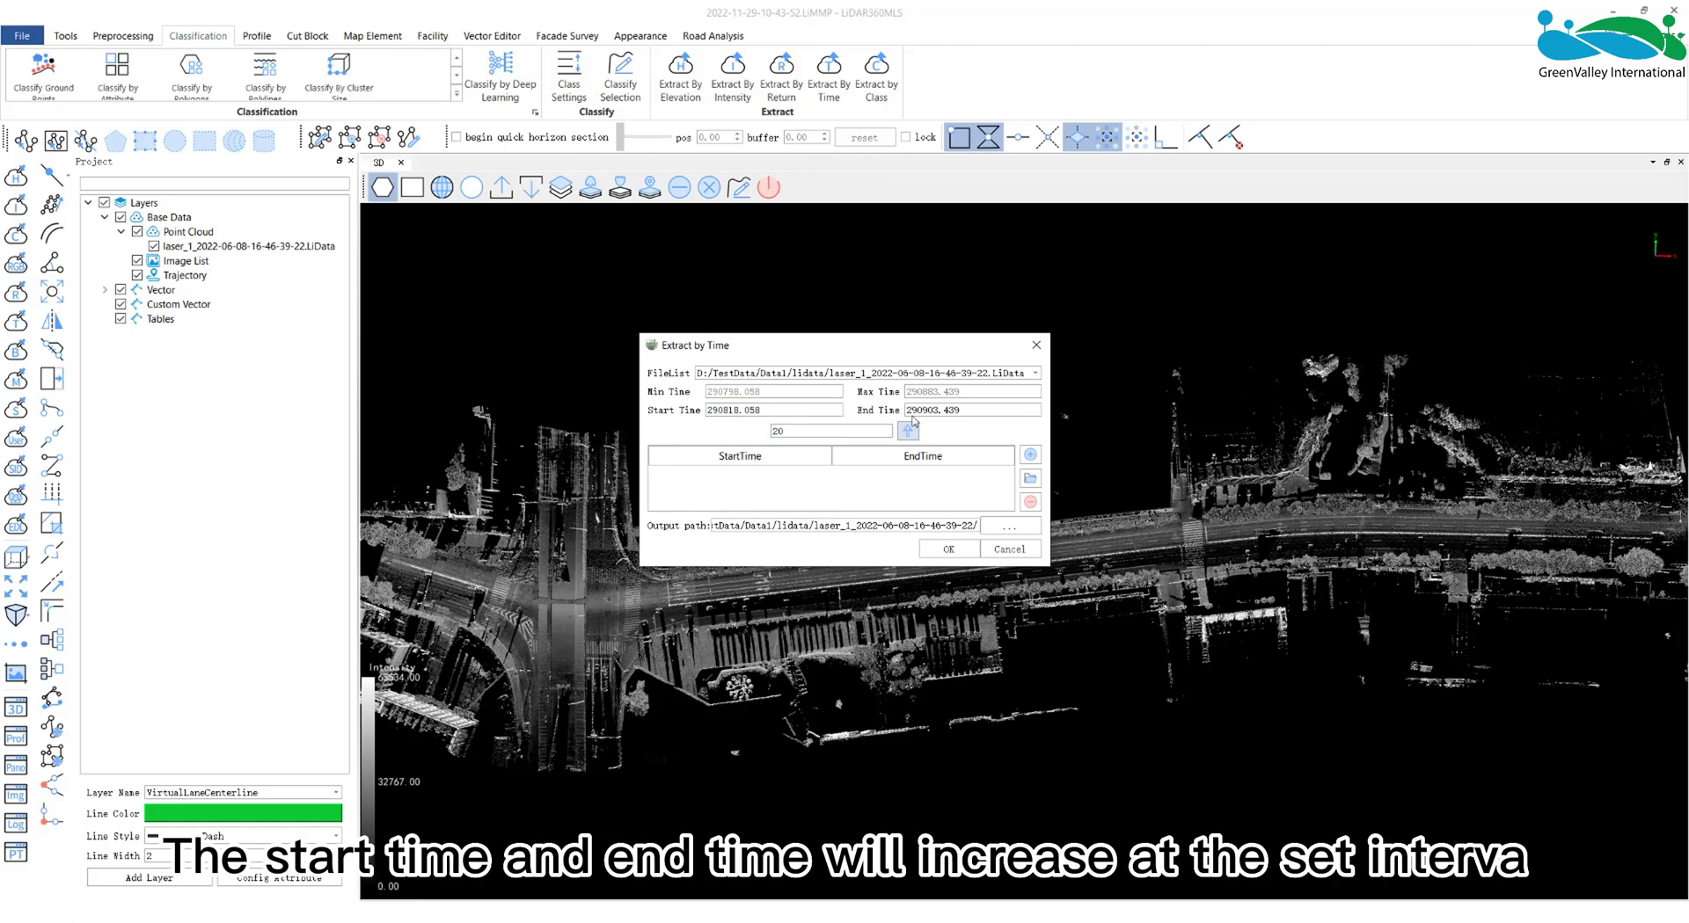
left_click(907, 431)
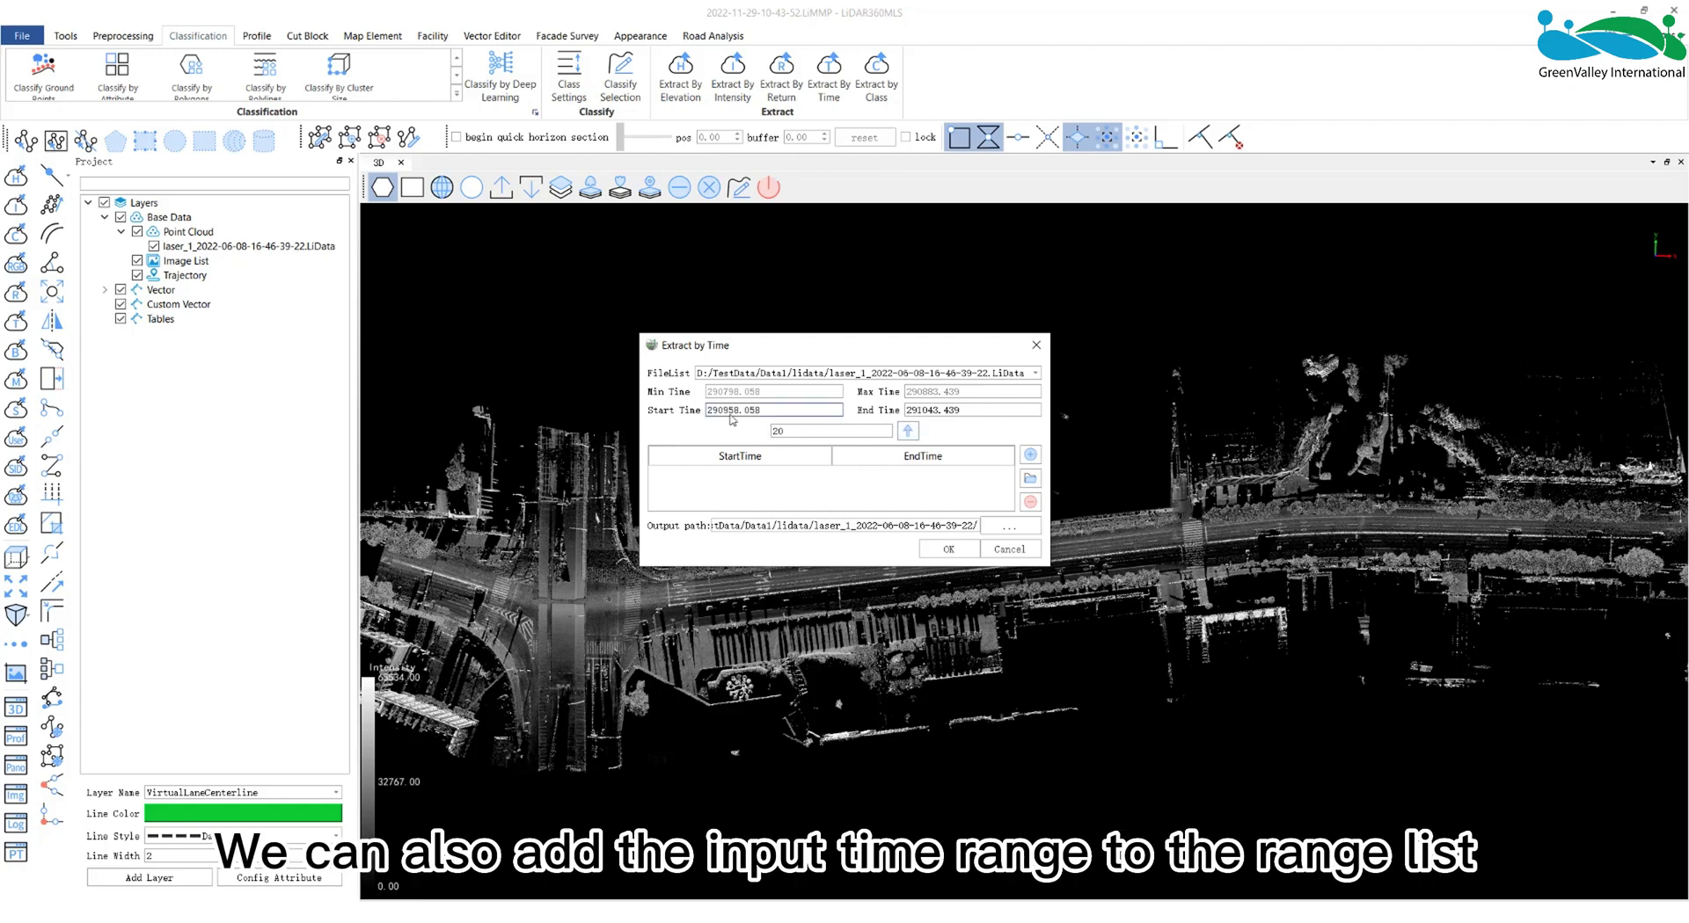
left_click(906, 431)
left_click(907, 431)
left_click(906, 431)
left_click(907, 431)
left_click(906, 431)
left_click(1030, 456)
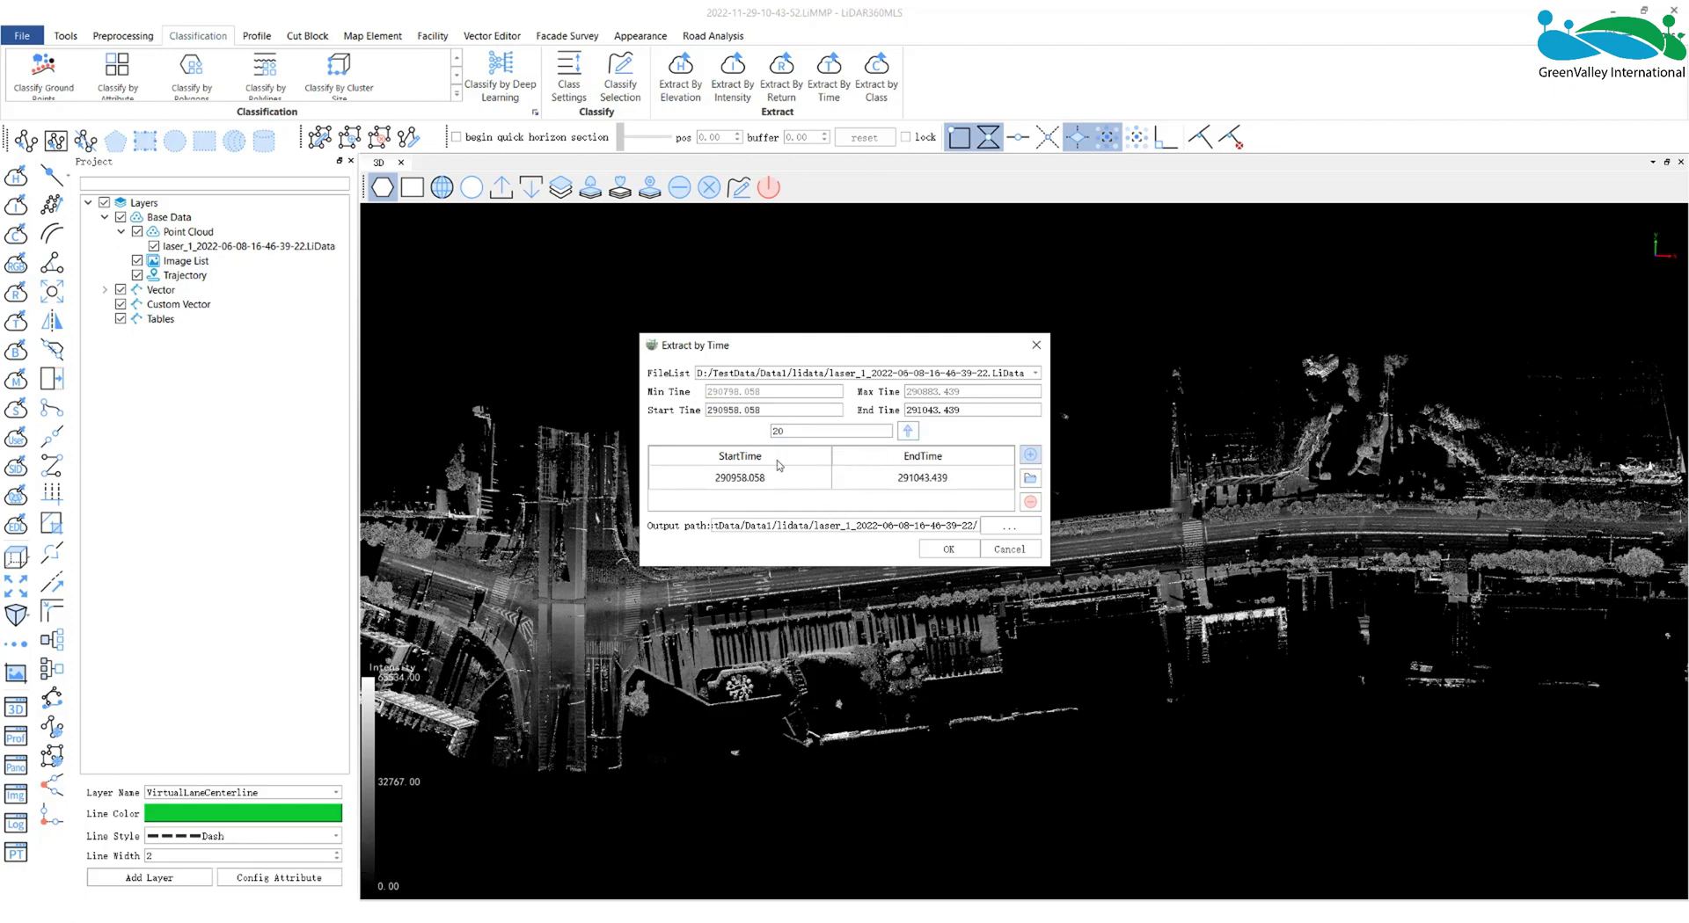
left_click(907, 431)
left_click(1028, 457)
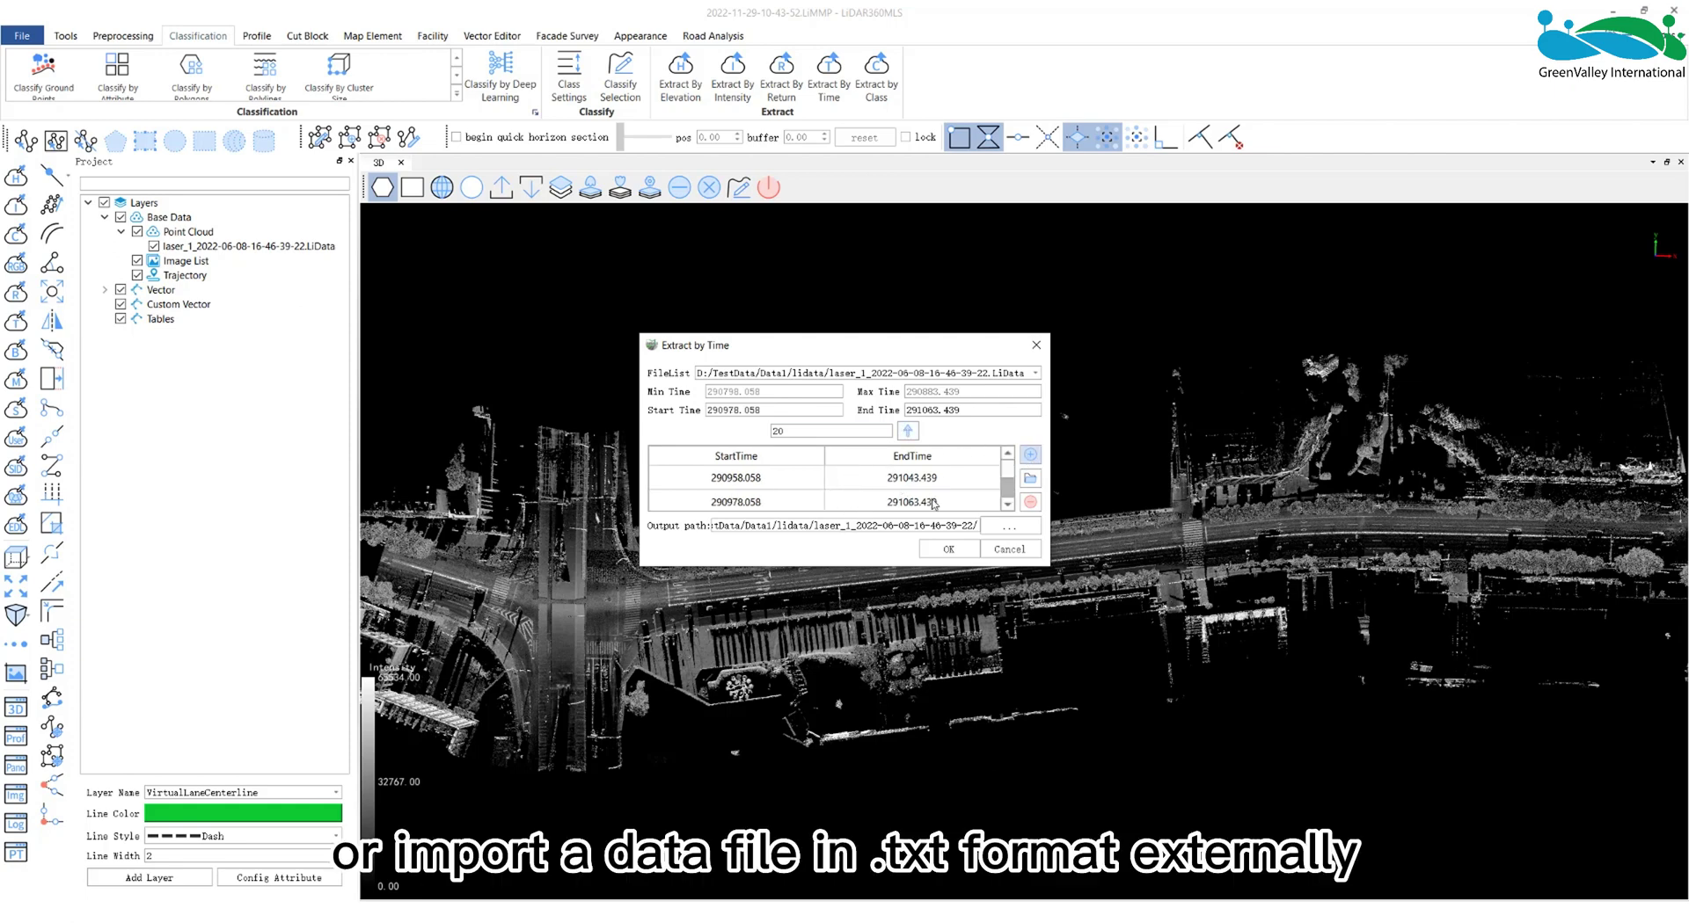
- Browse for a .txt time-range file and its accepted file types, then cancel the import
left_click(1031, 480)
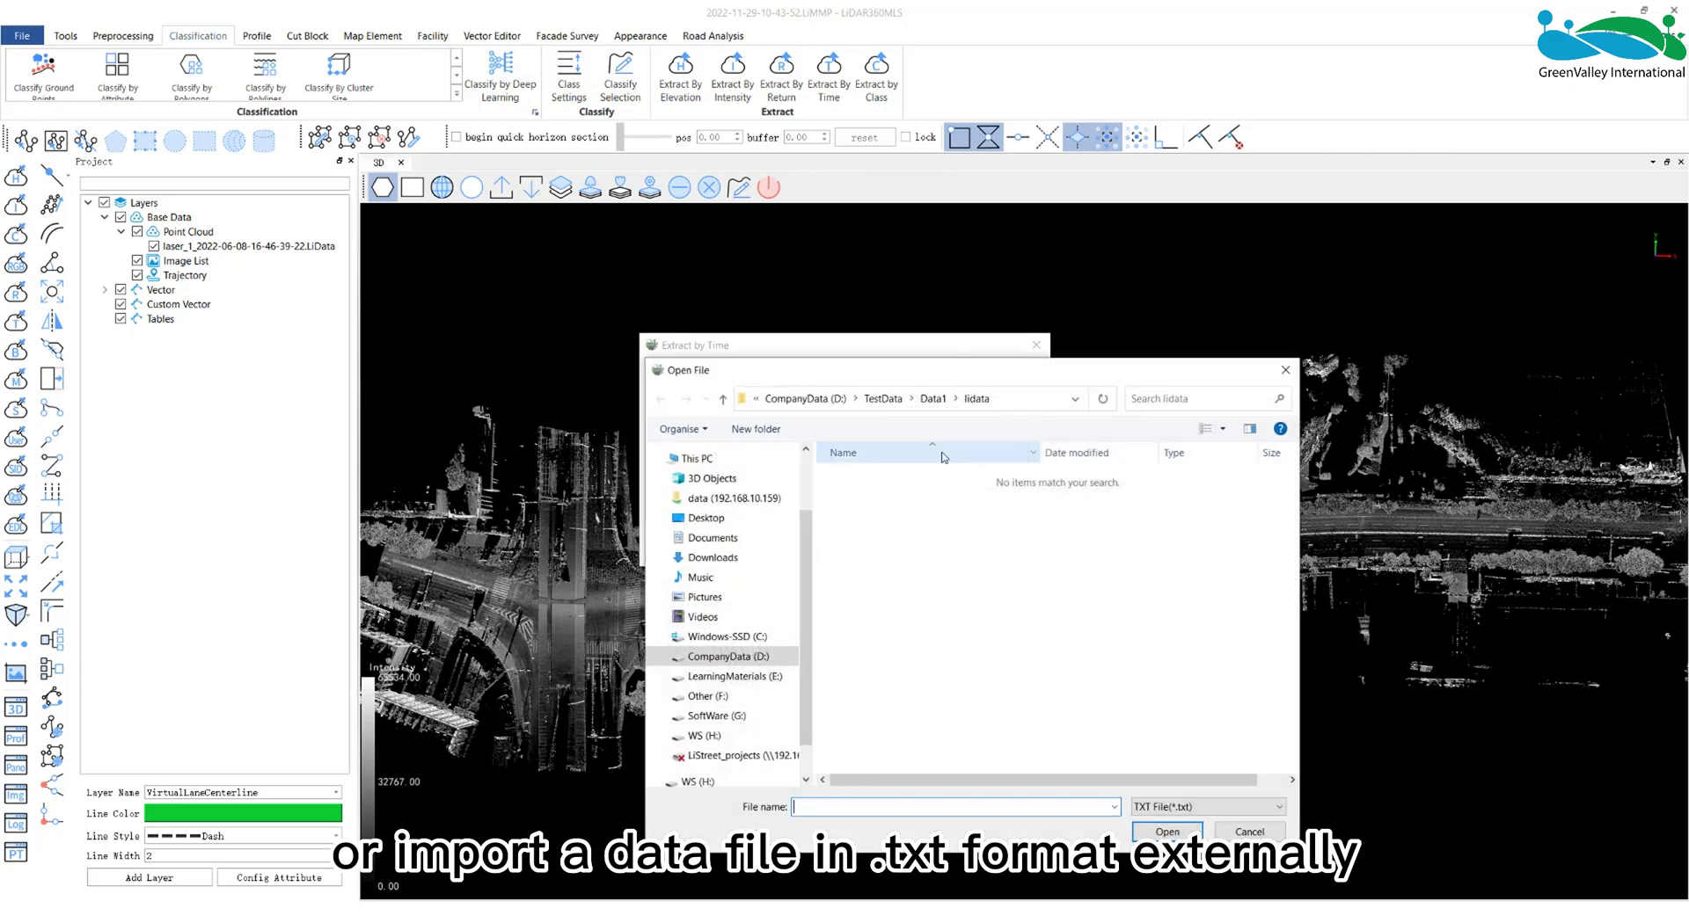
left_click(1181, 804)
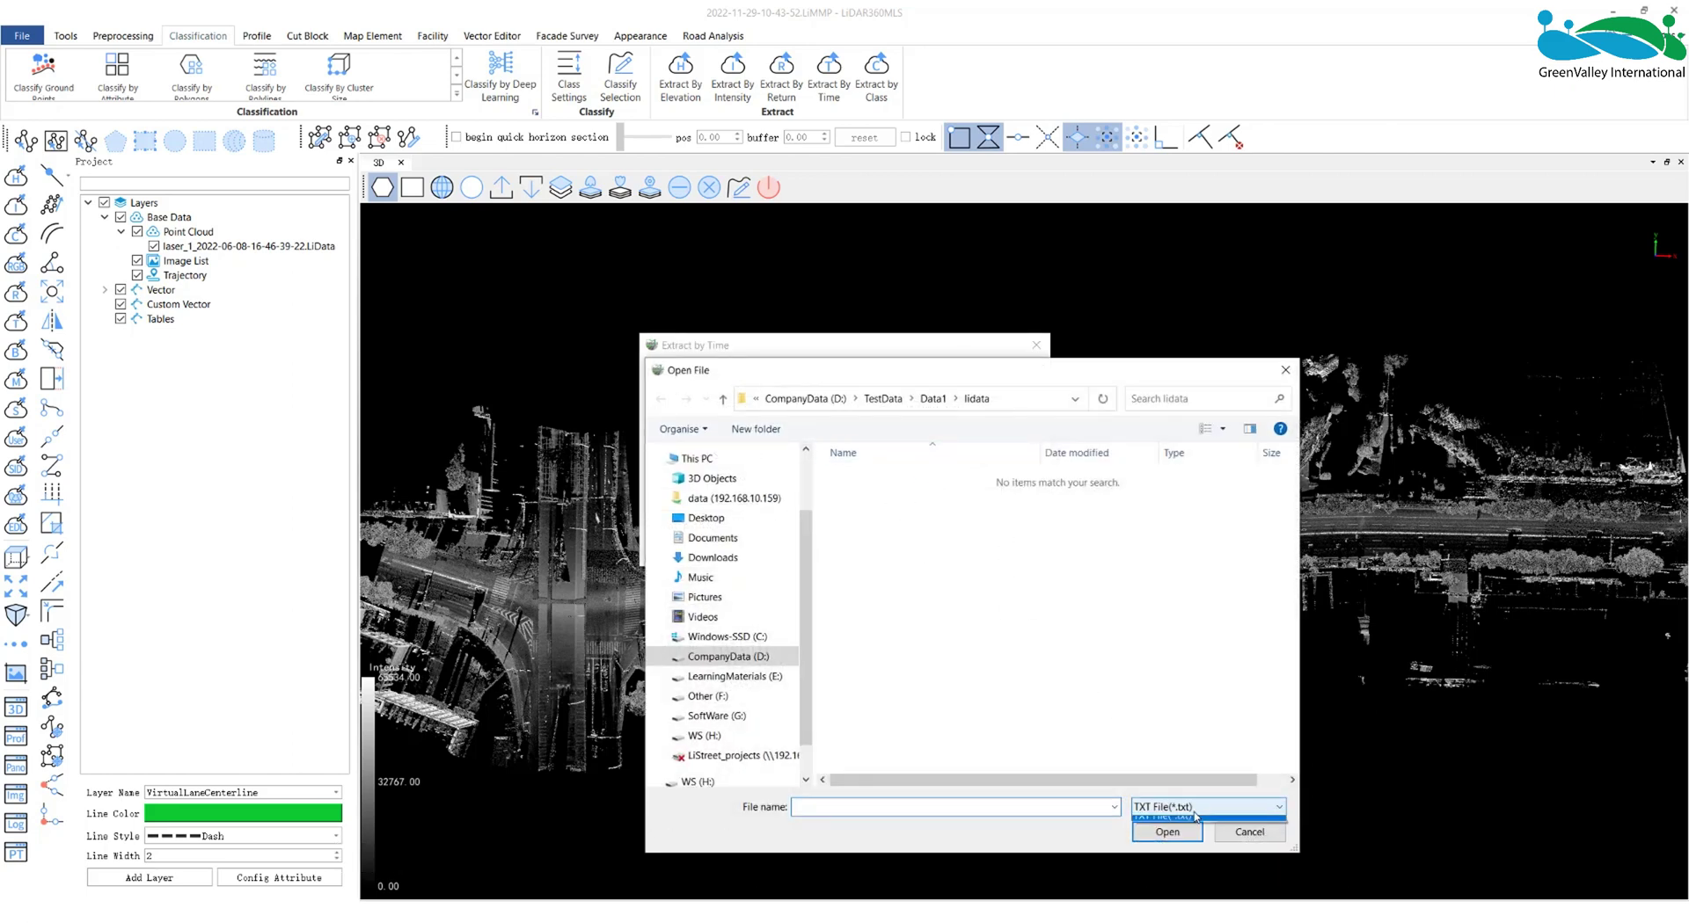
left_click(1285, 371)
left_click(1284, 371)
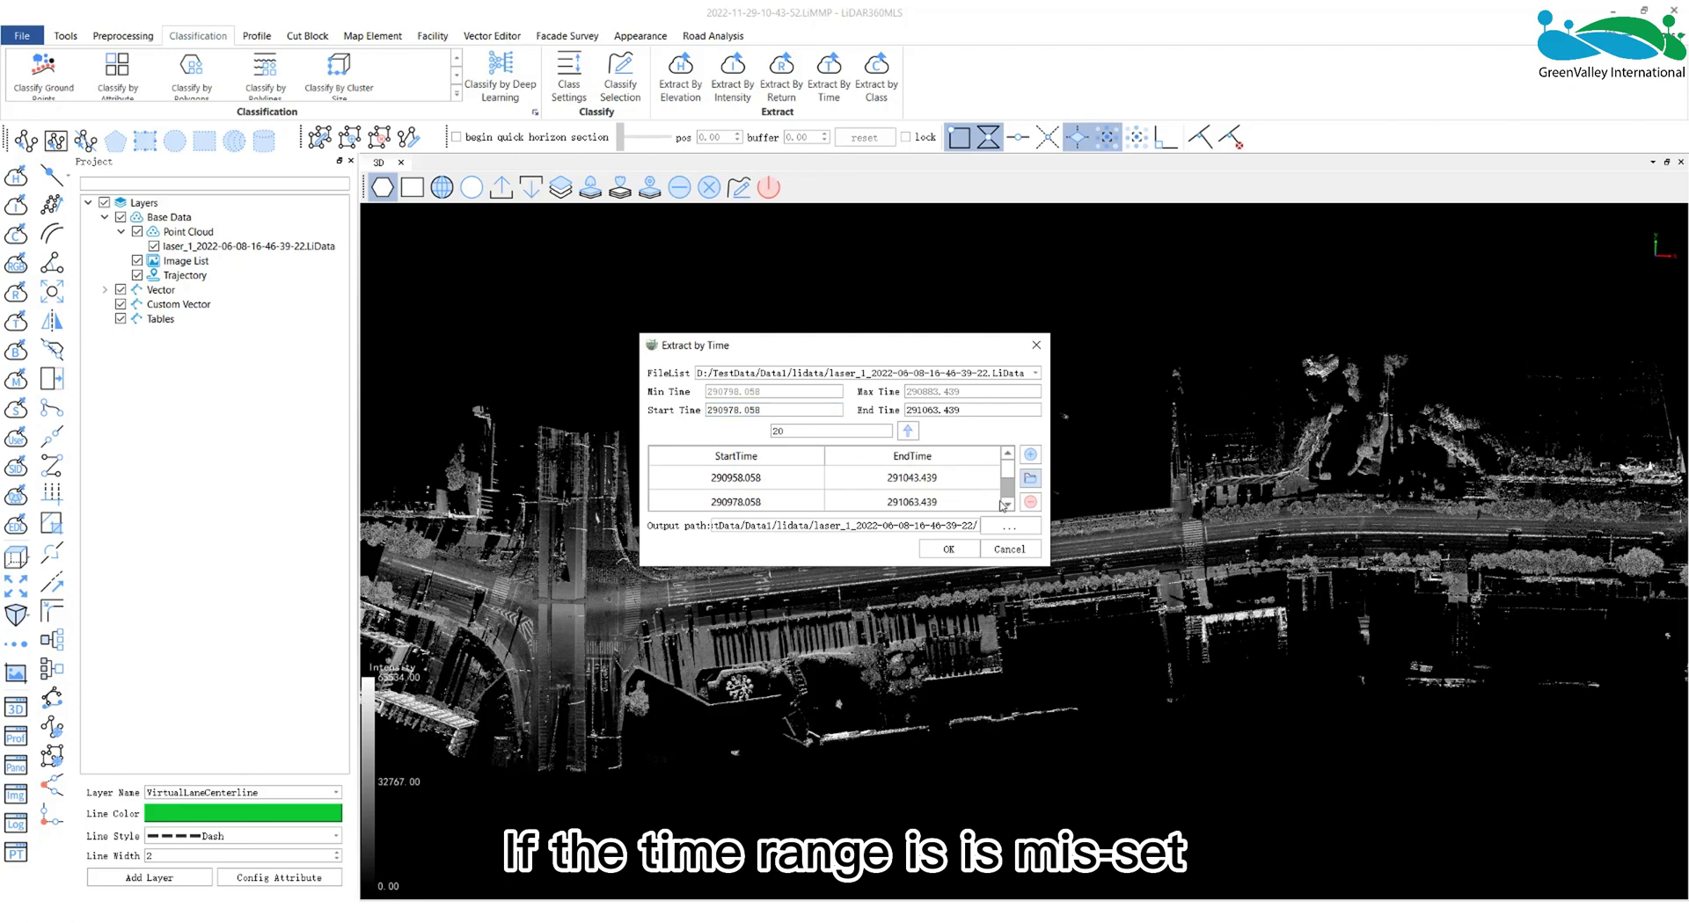
- Delete the second time range and close Extract by Time without extracting
left_click(968, 500)
left_click(1031, 501)
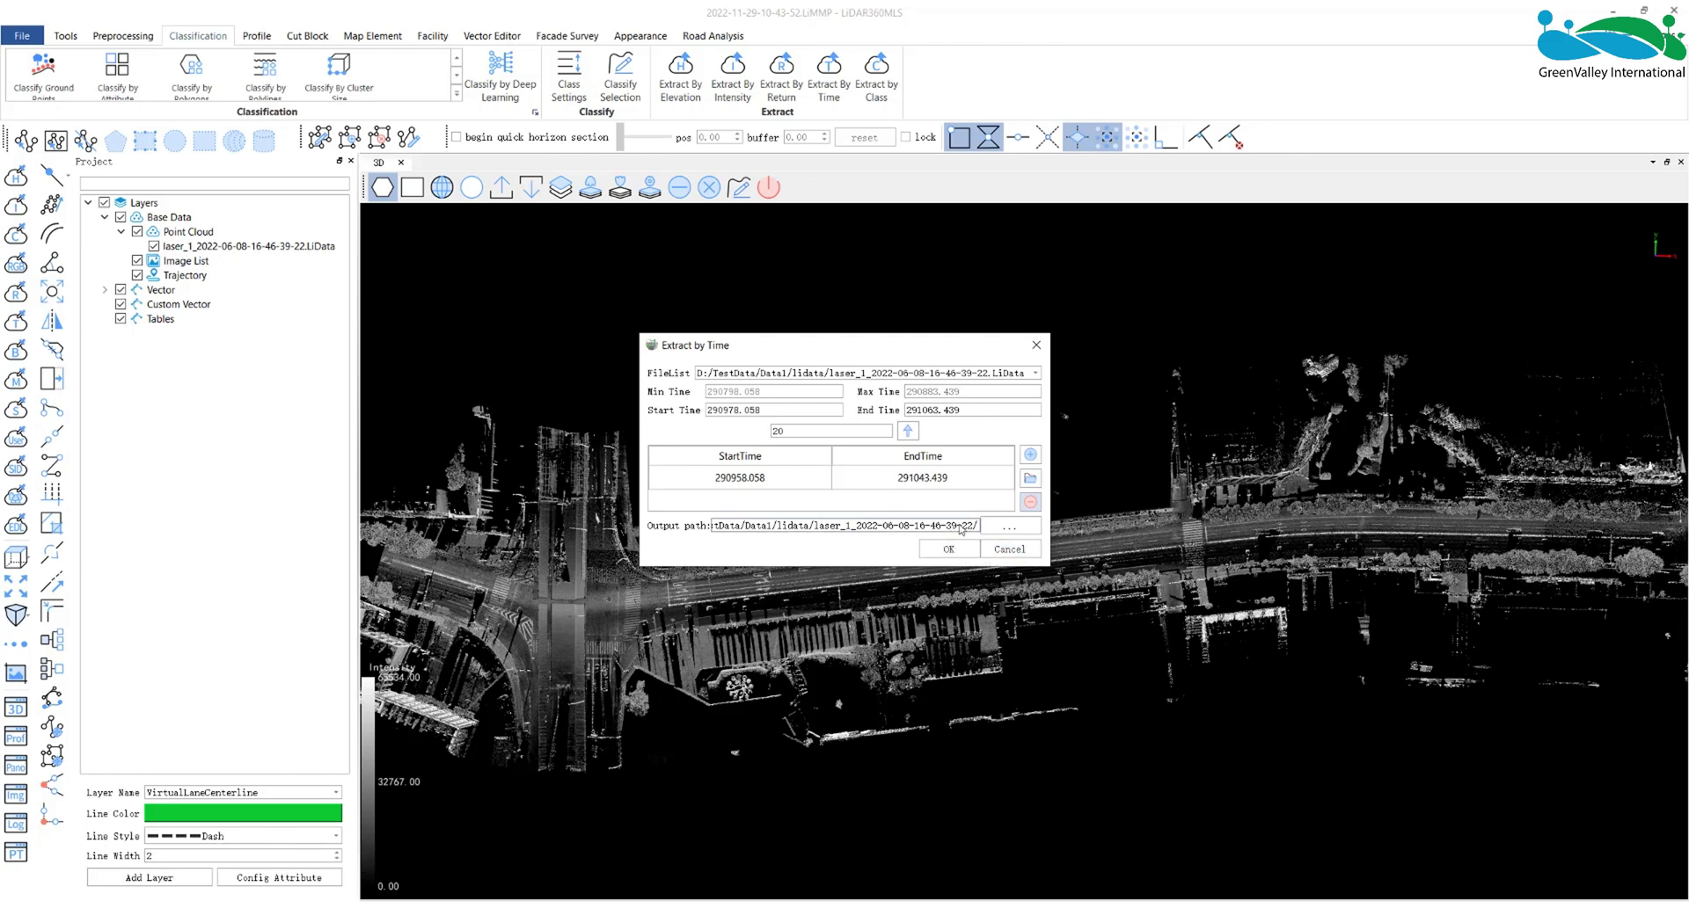
left_click(1036, 345)
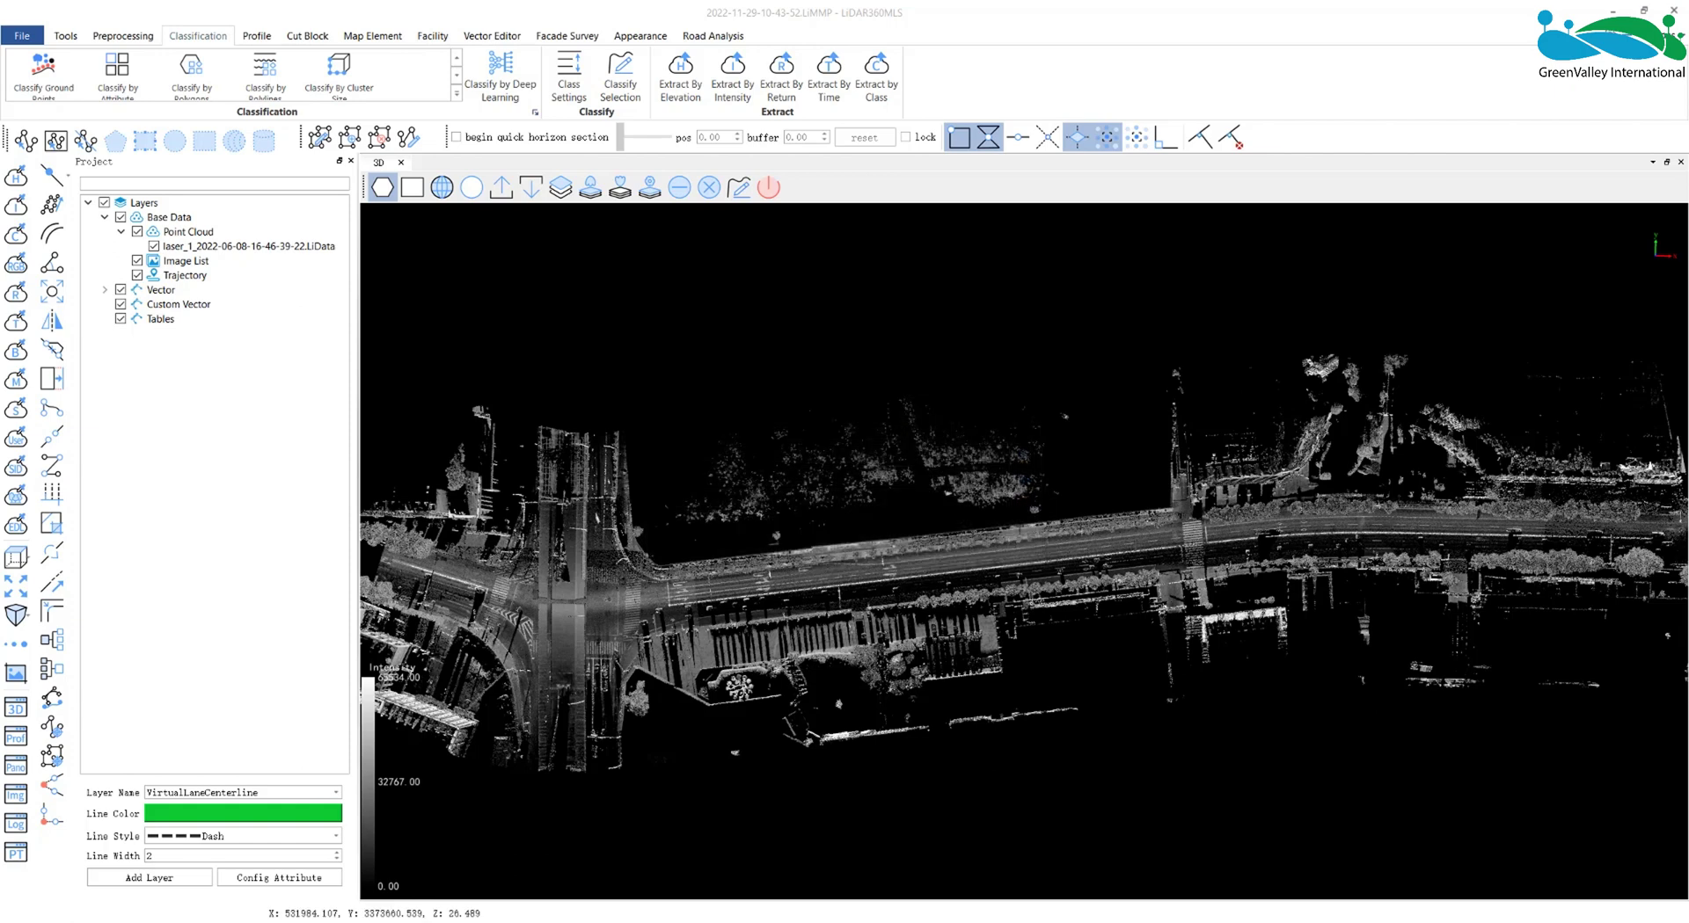
- In Extract by Class, clear all classes, keep Ground, Low Vegetation, Building and Pole, and run it
left_click(878, 81)
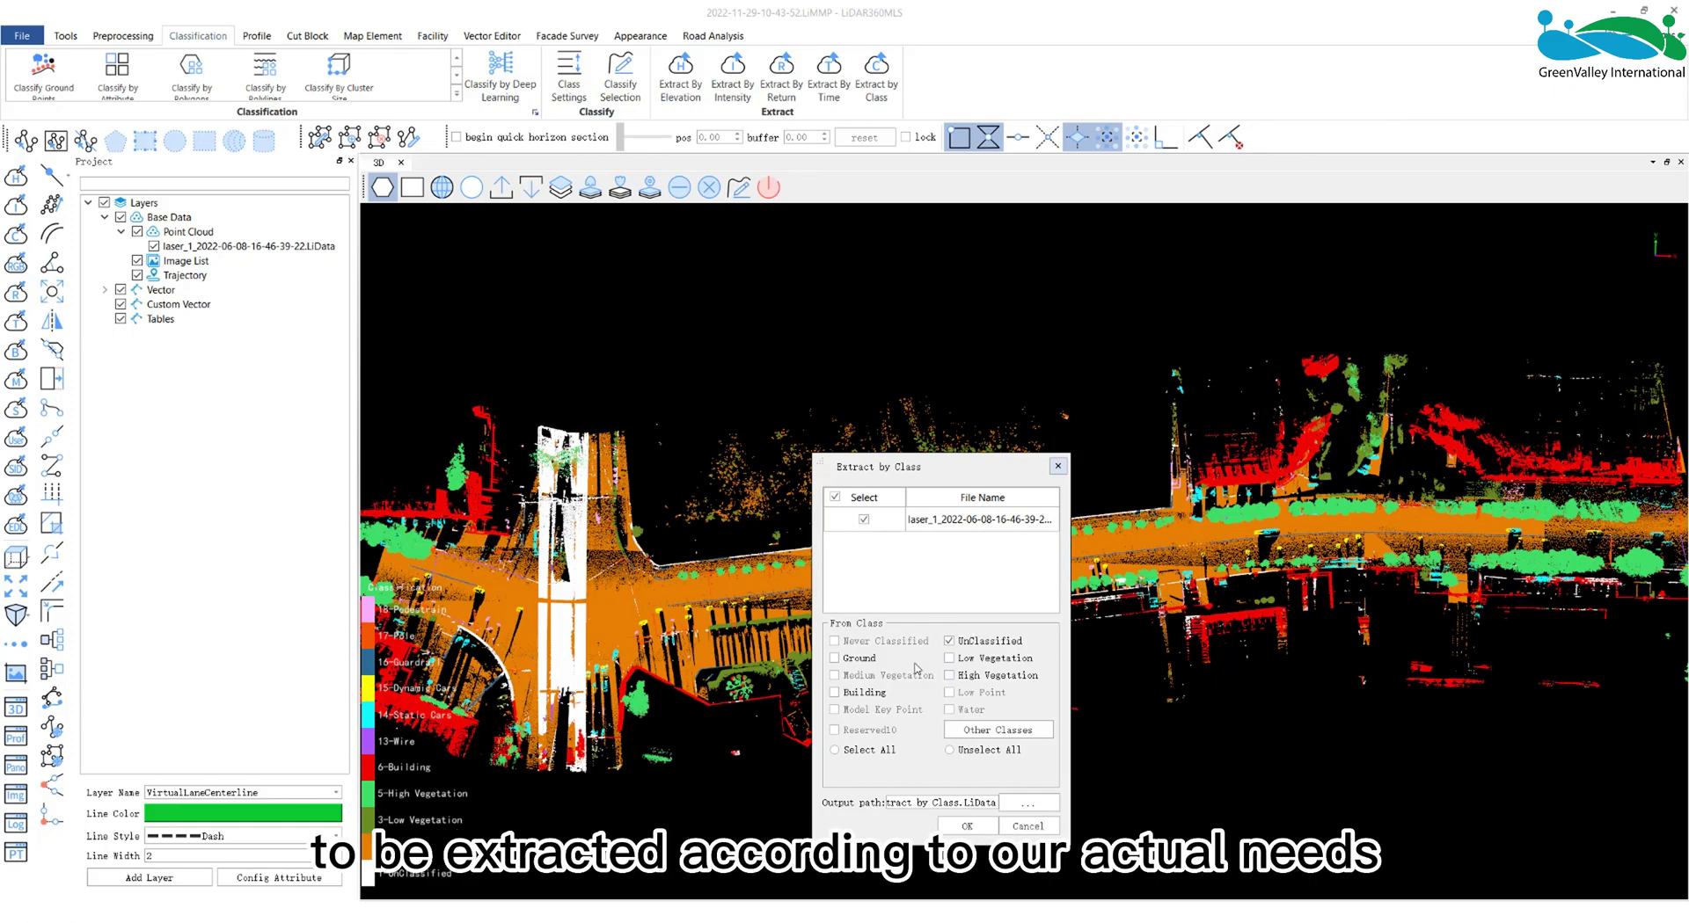
left_click(949, 753)
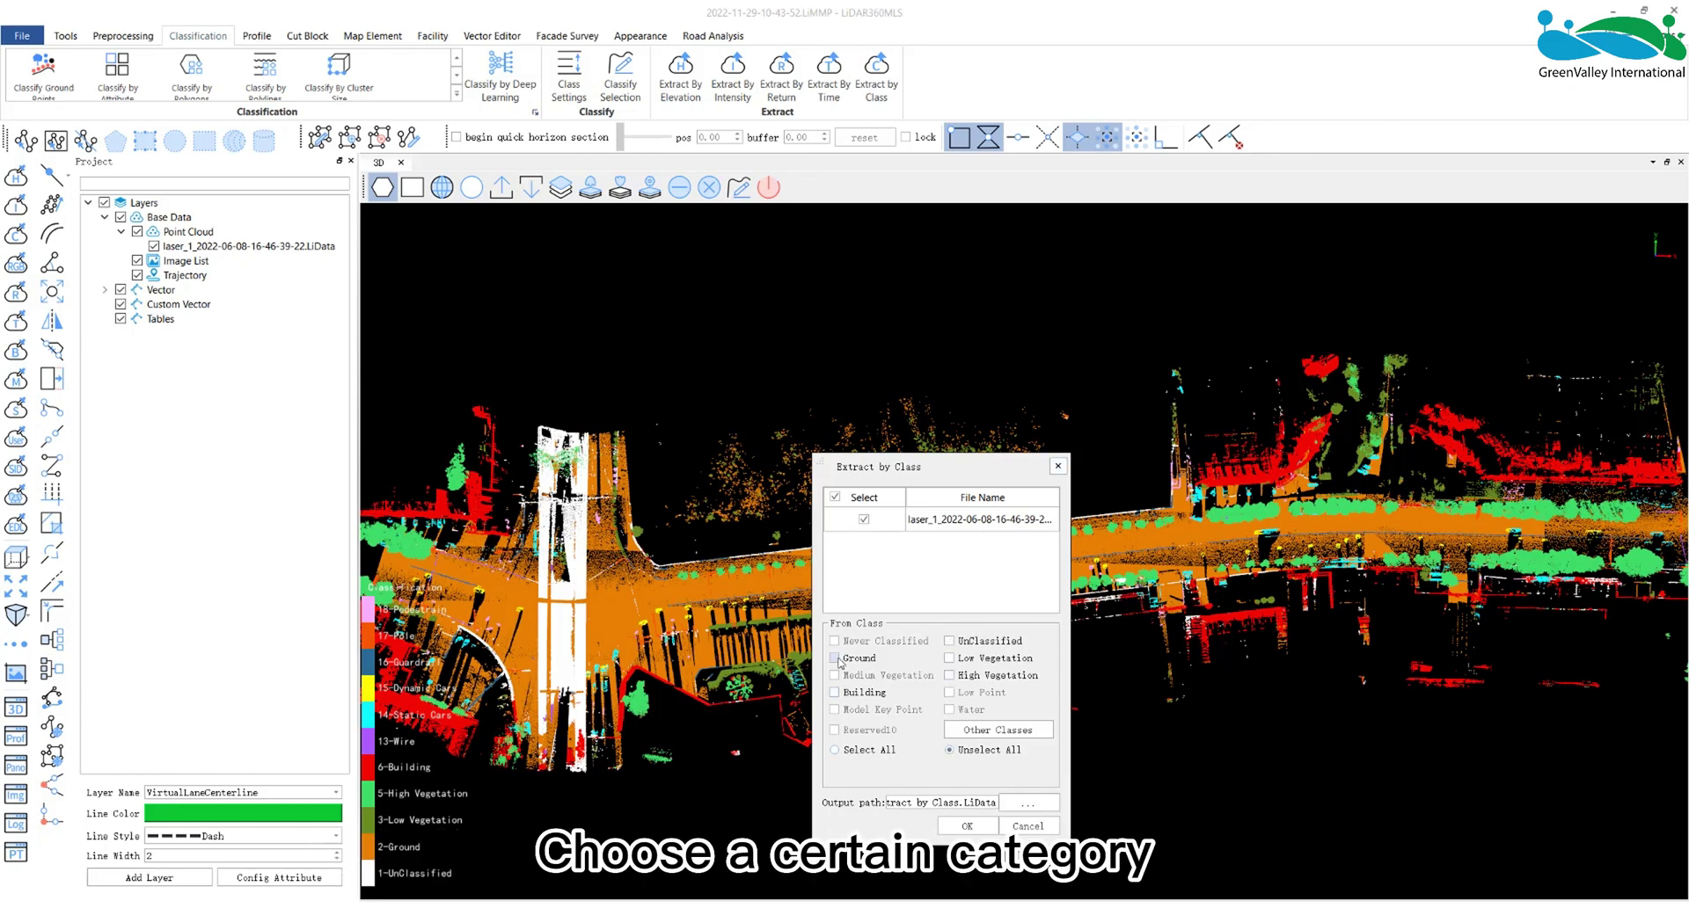
left_click(834, 692)
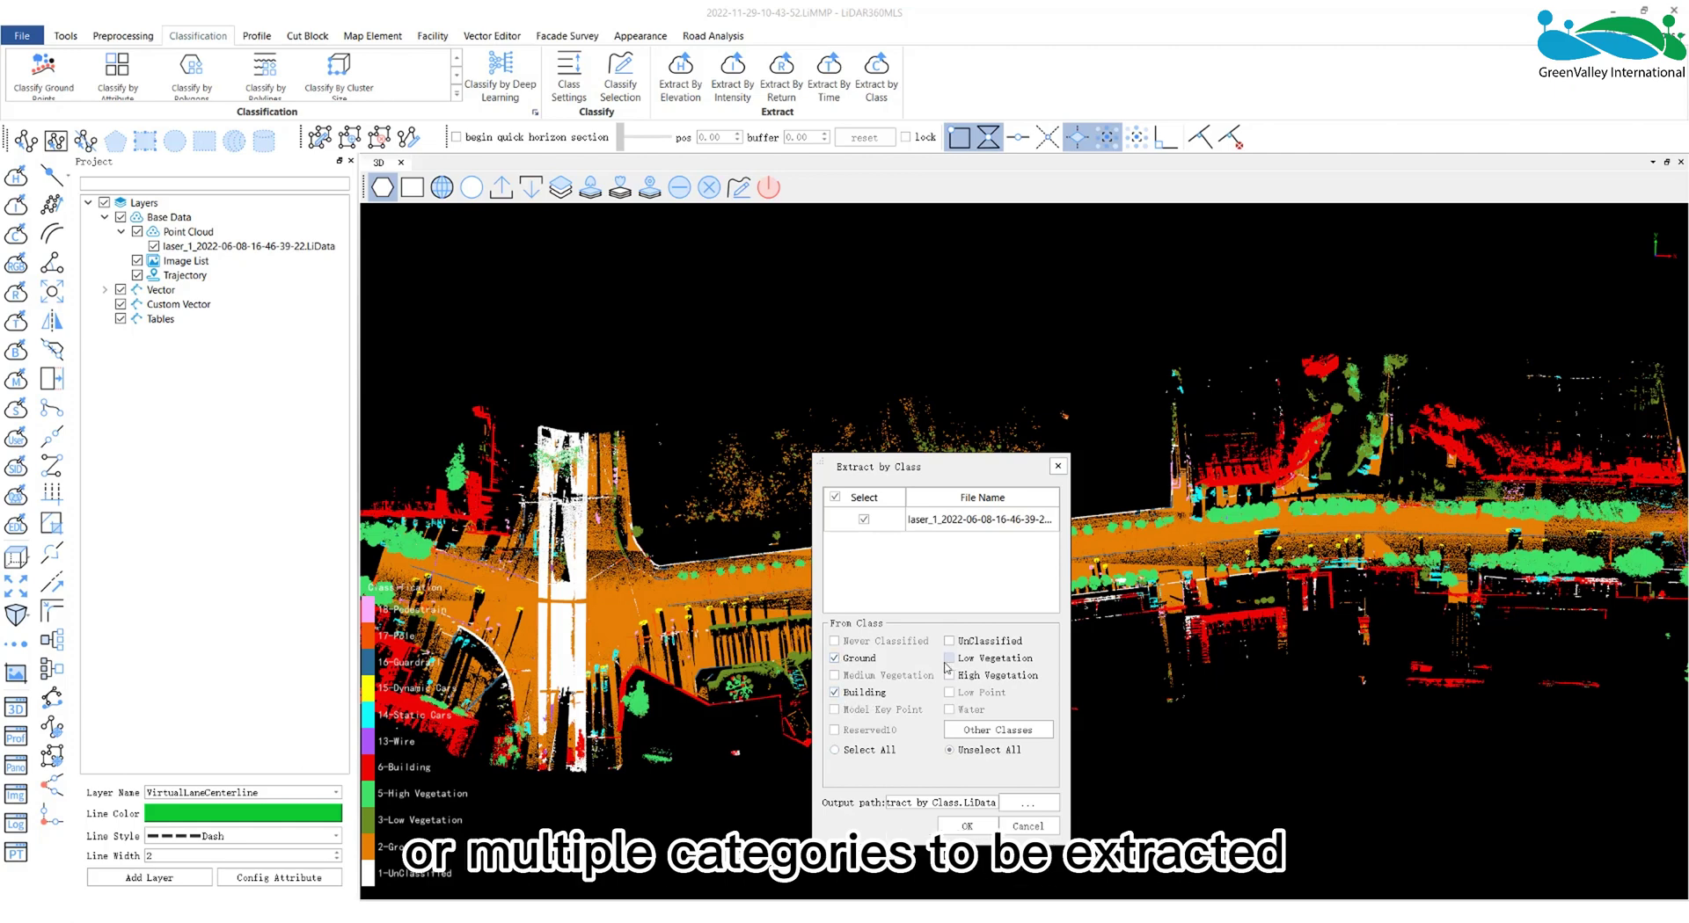
left_click(998, 730)
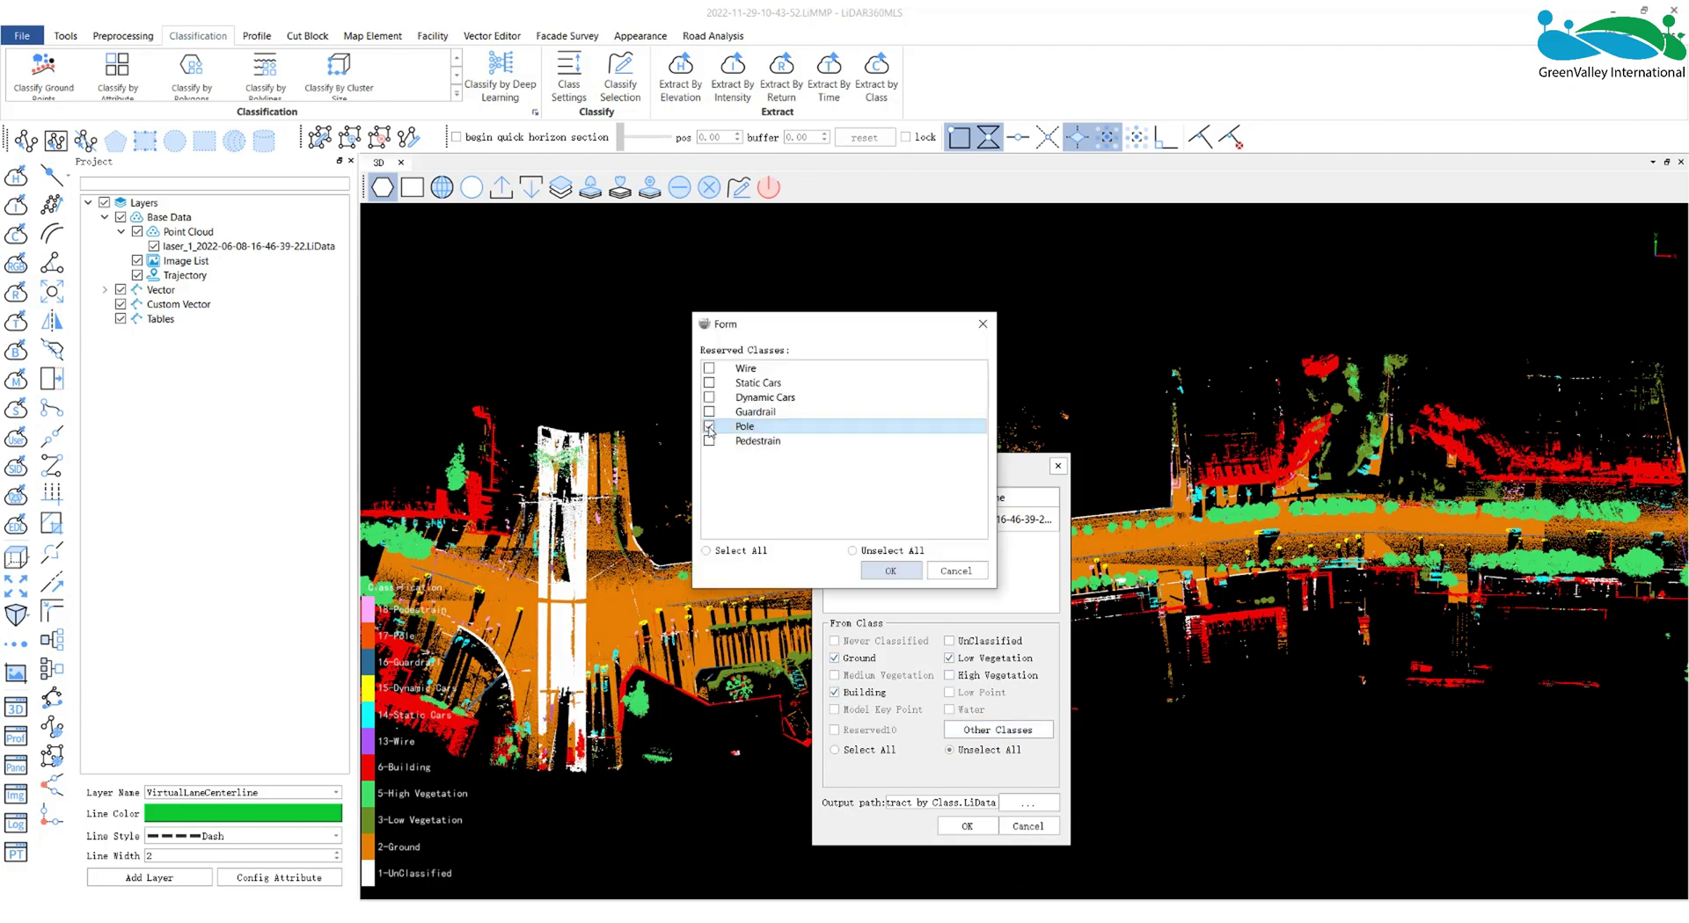
left_click(890, 570)
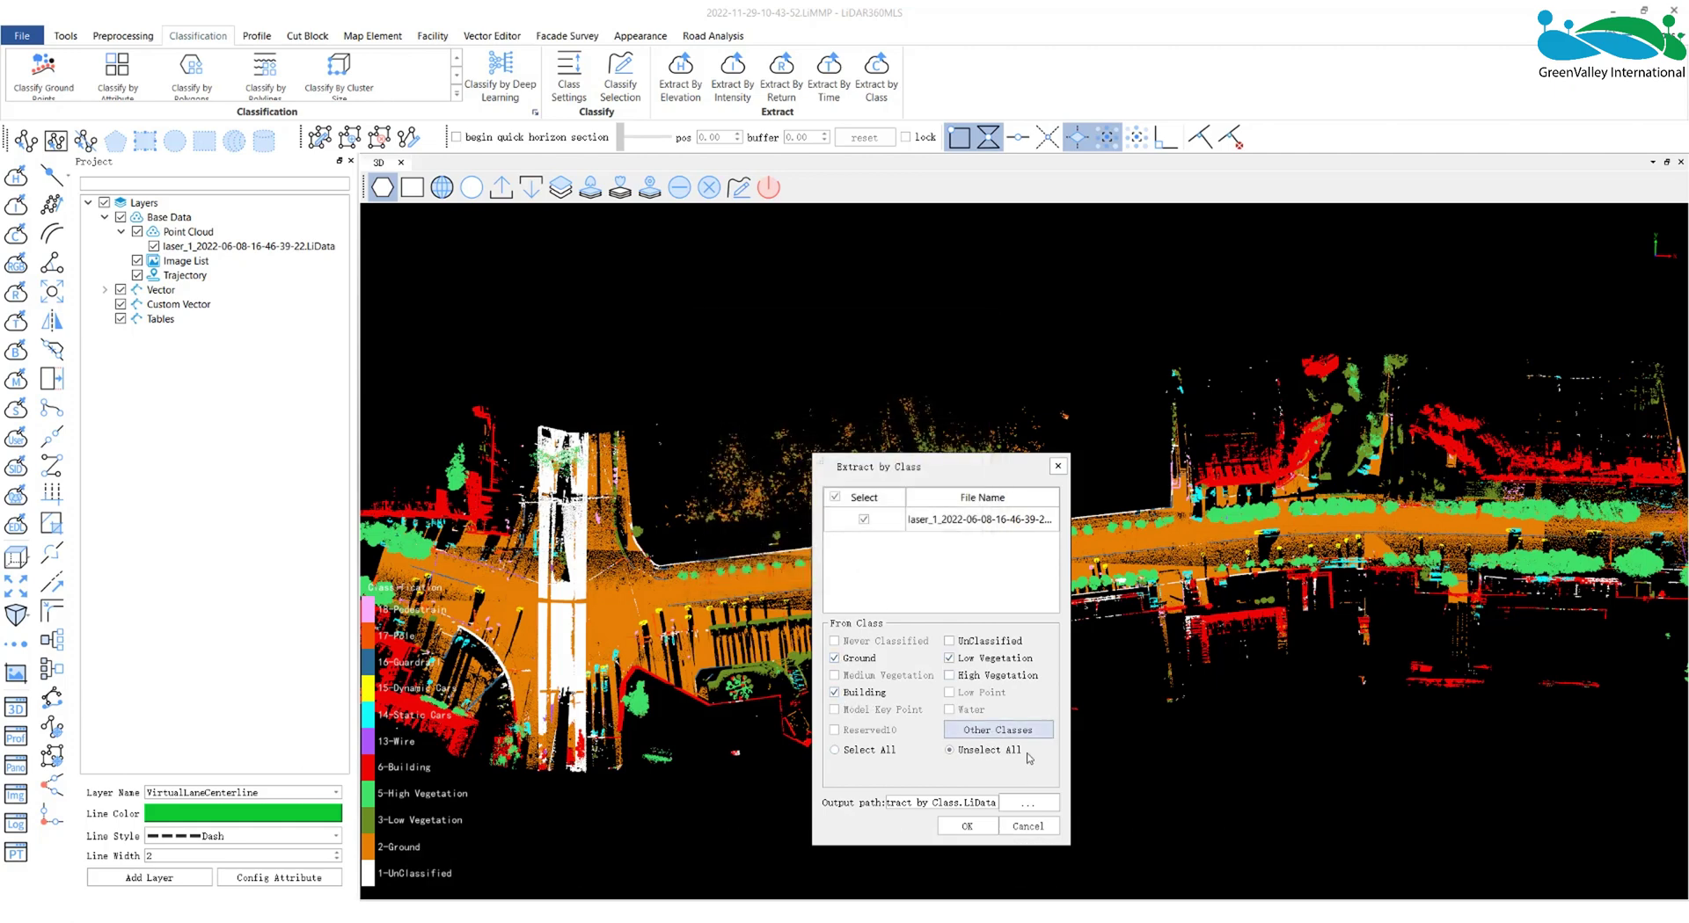
left_click(967, 828)
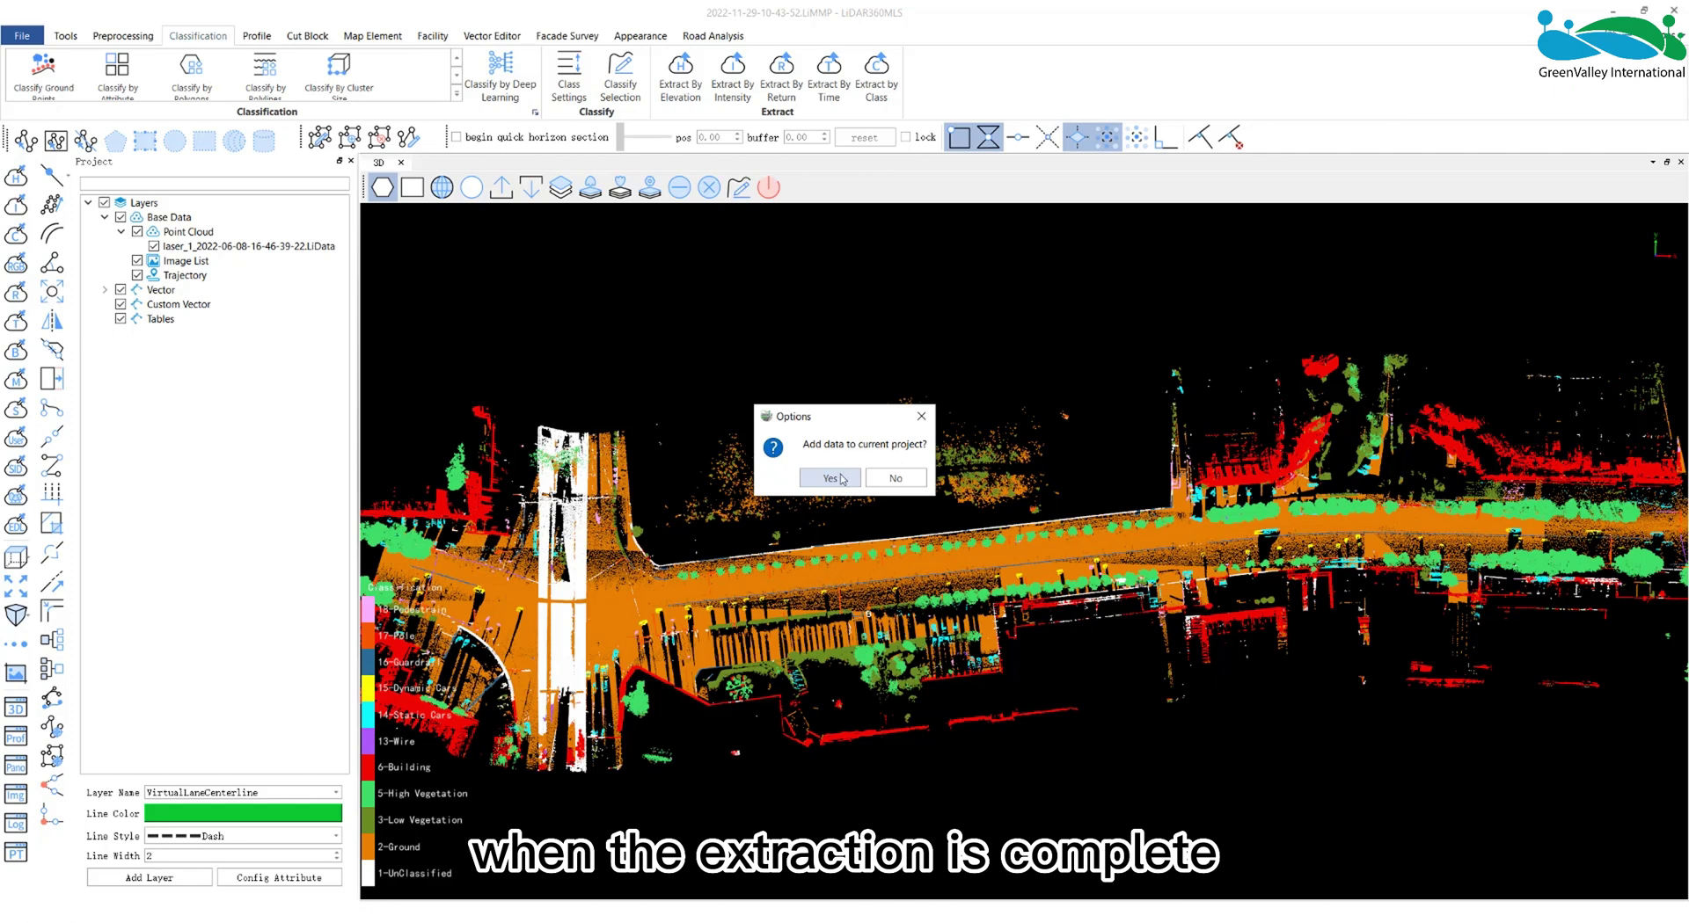
- Add the extracted points to the project and hide the original point cloud layer
left_click(830, 478)
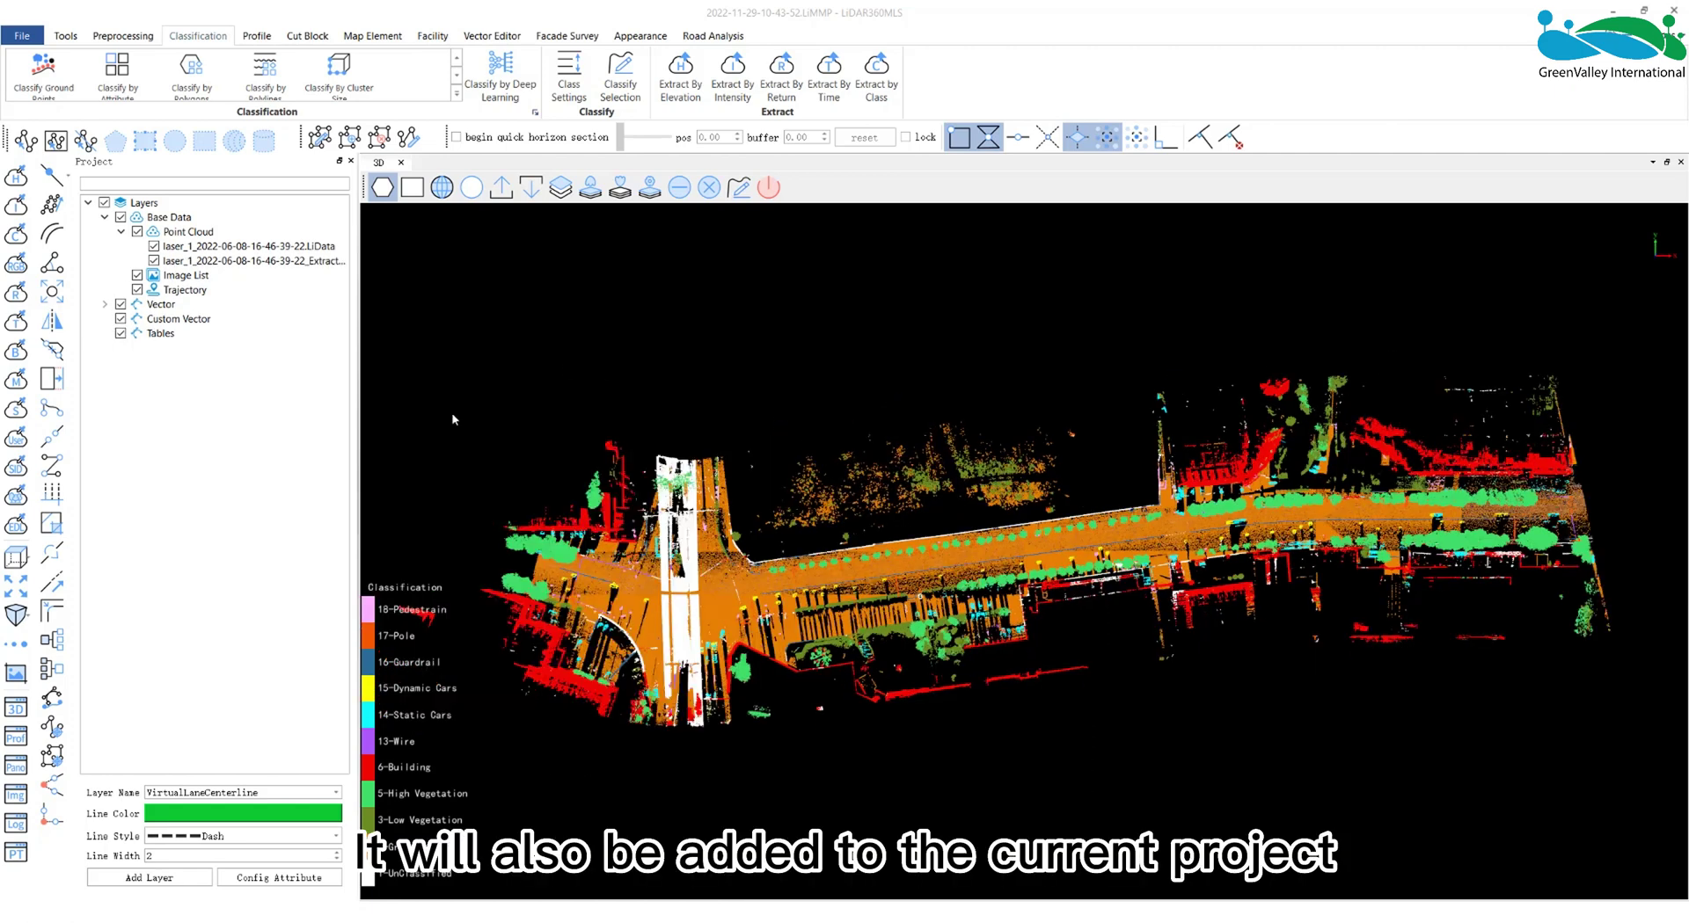
left_click(220, 260)
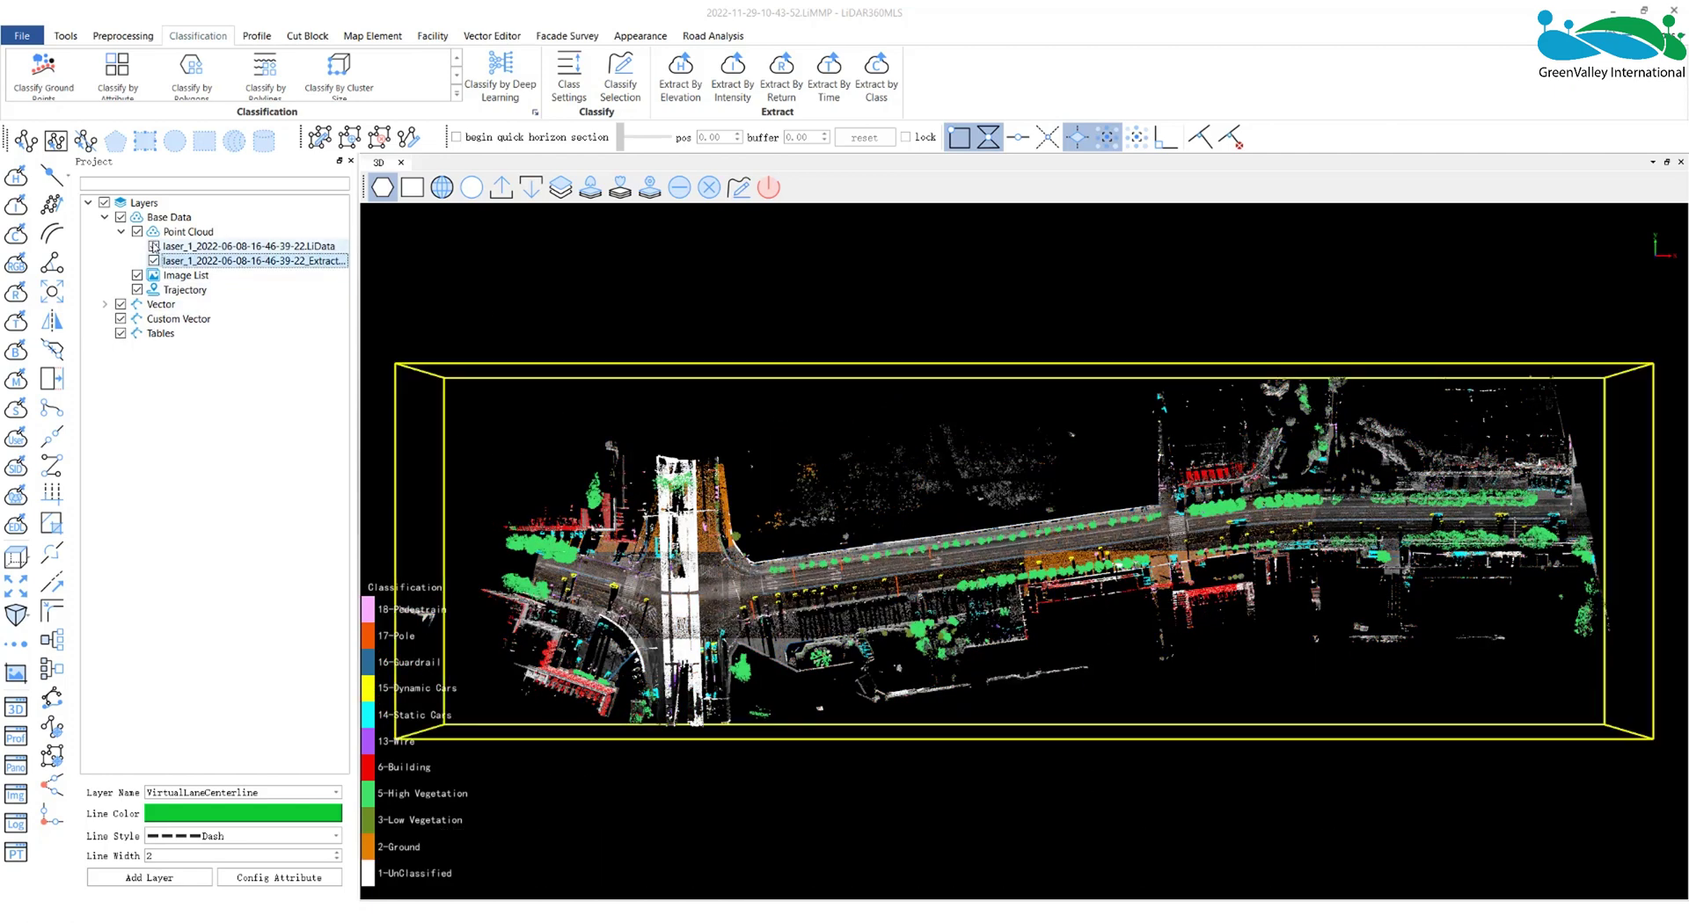
left_click(154, 247)
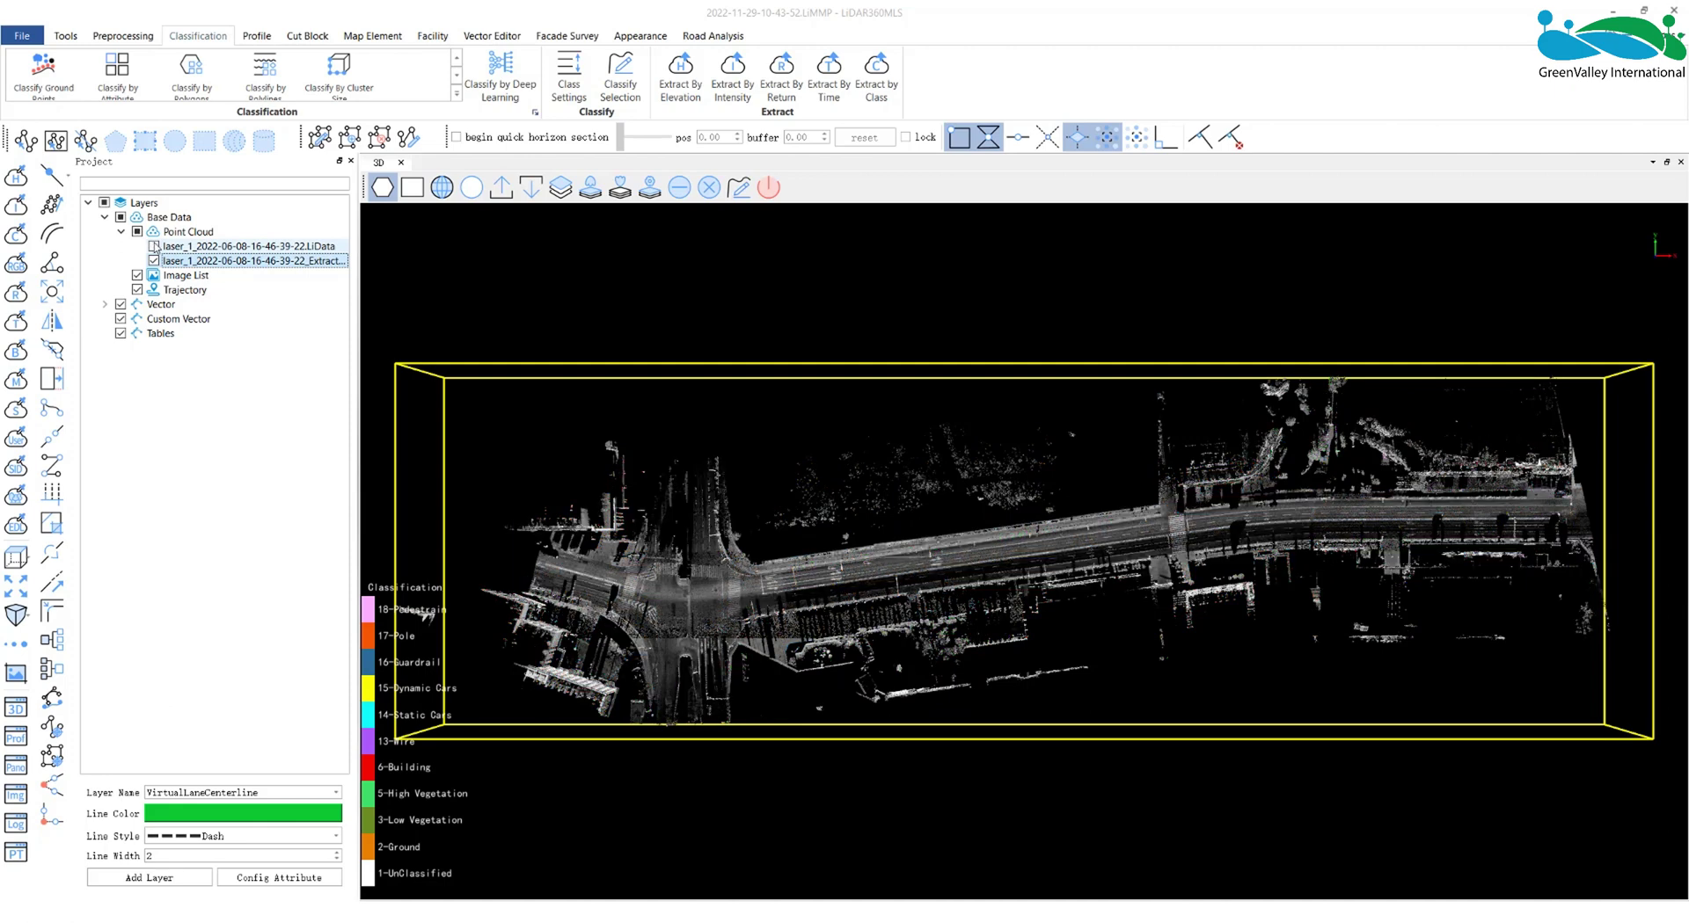
- Set the extracted layer's view mode to Display by Classification
right_click(220, 259)
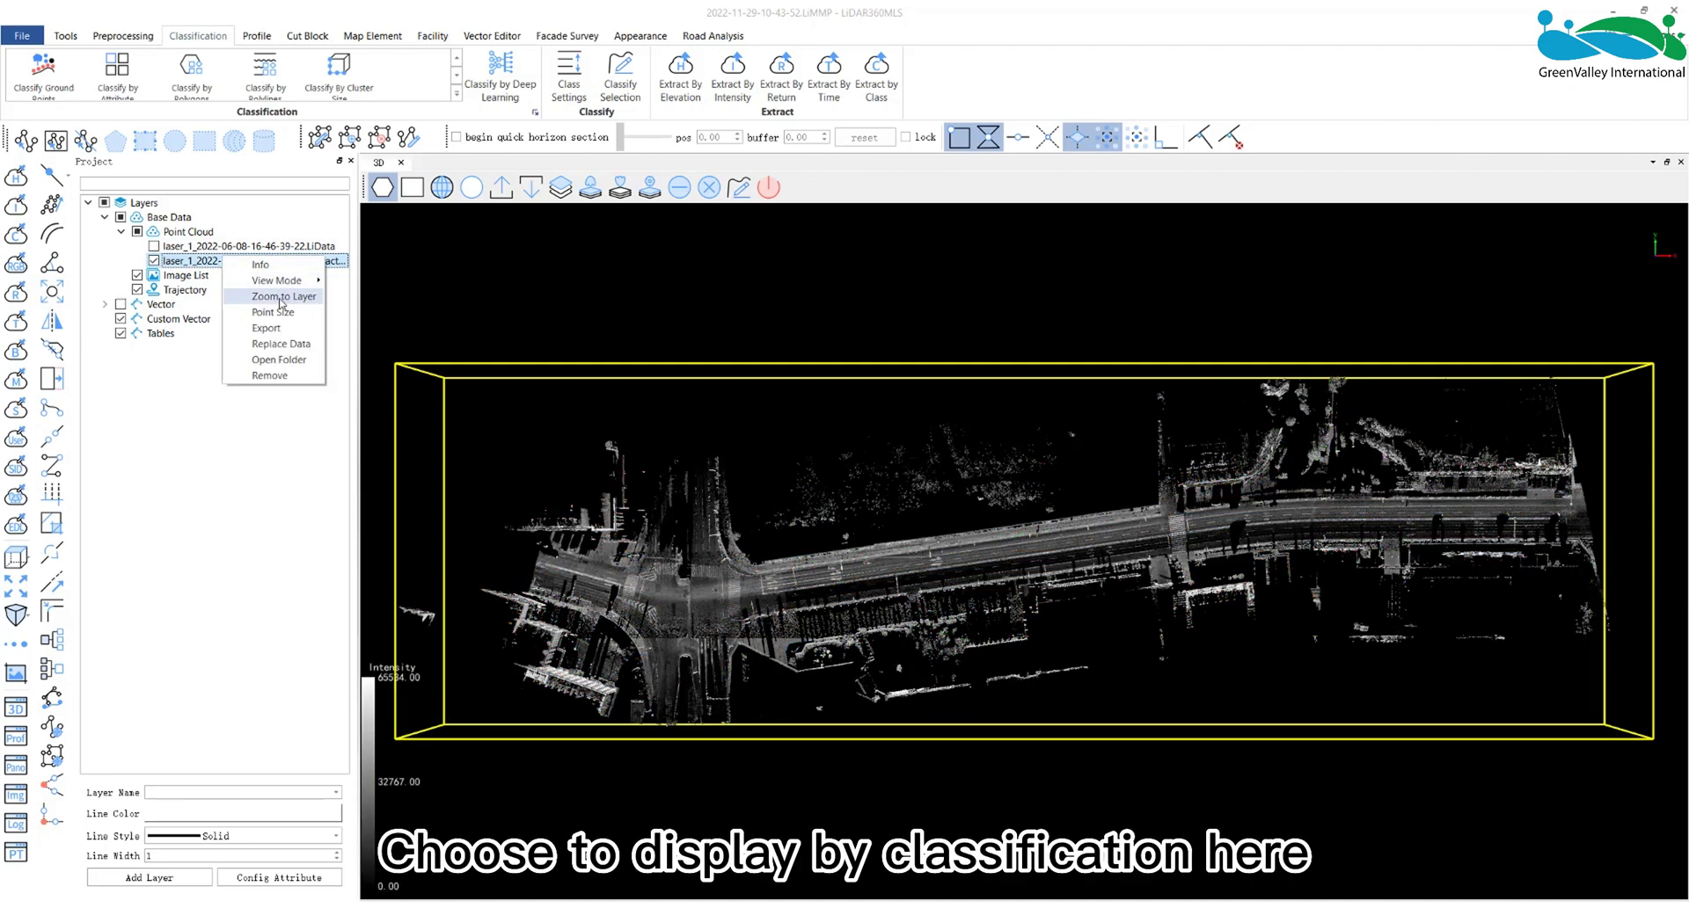
mouse_move(277, 280)
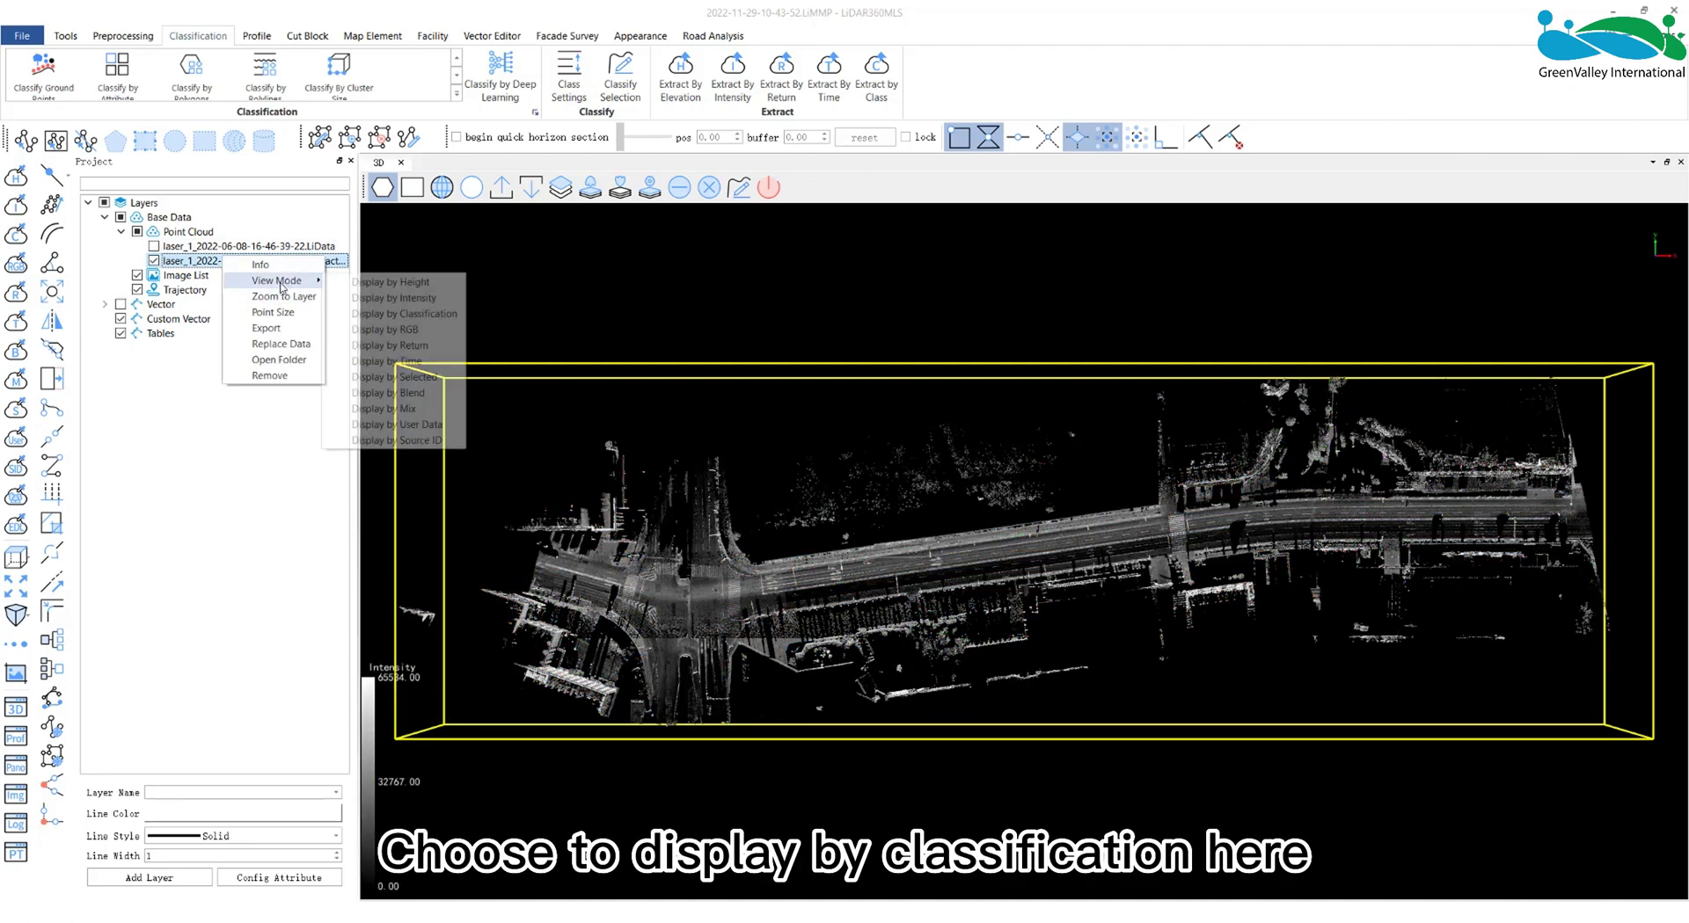
left_click(420, 323)
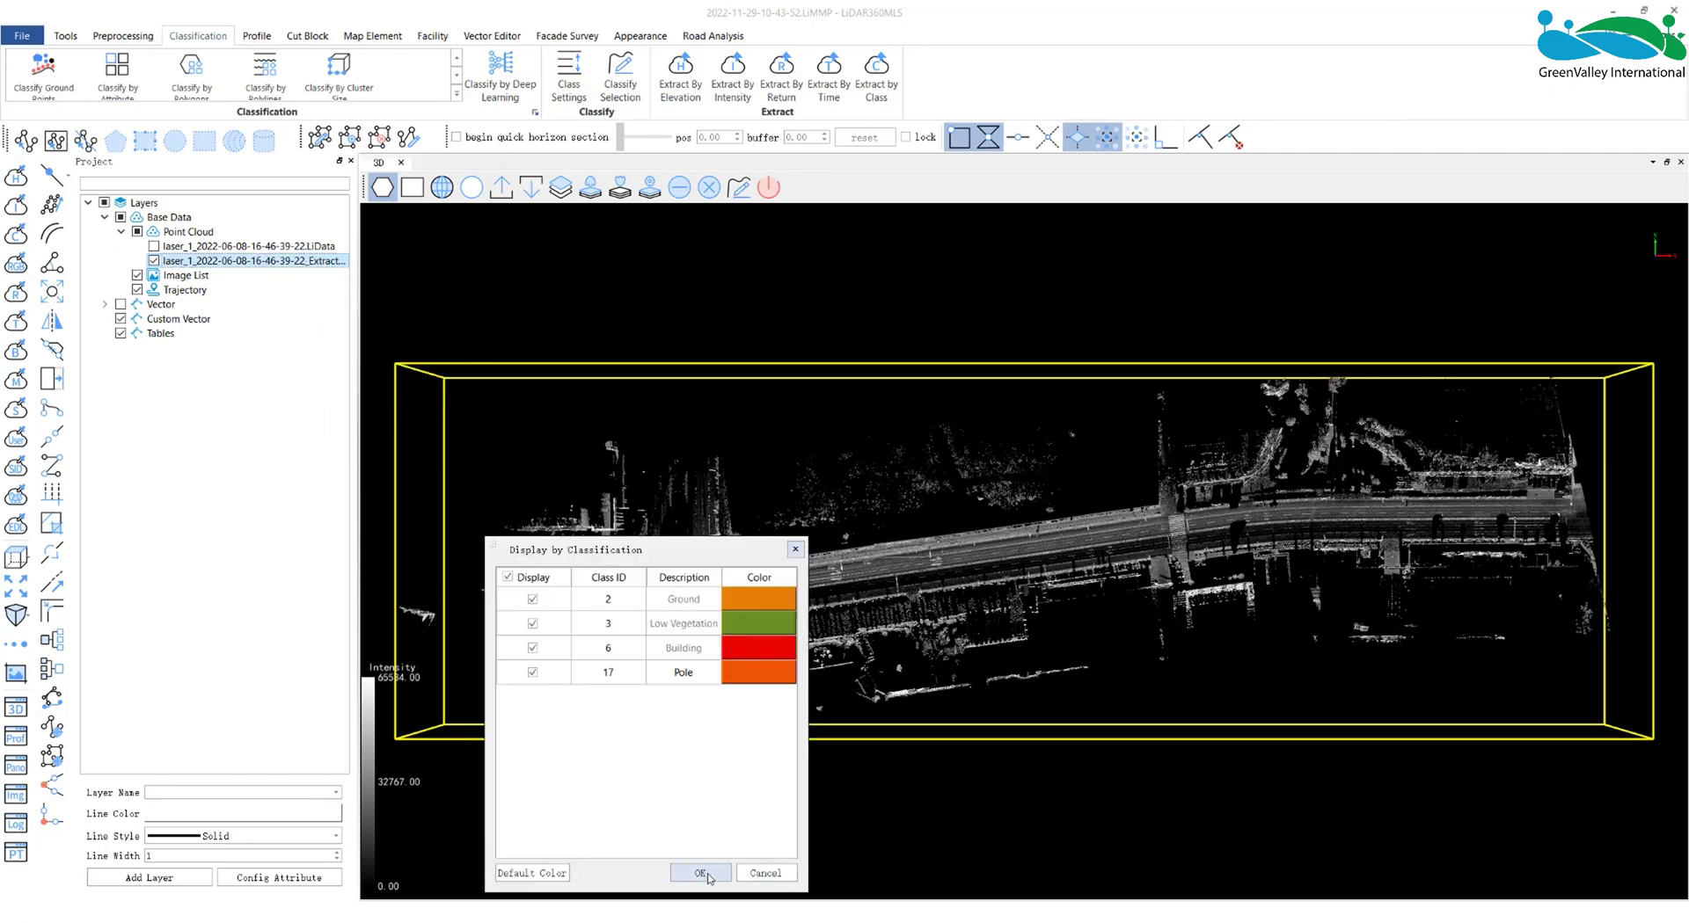
left_click(706, 875)
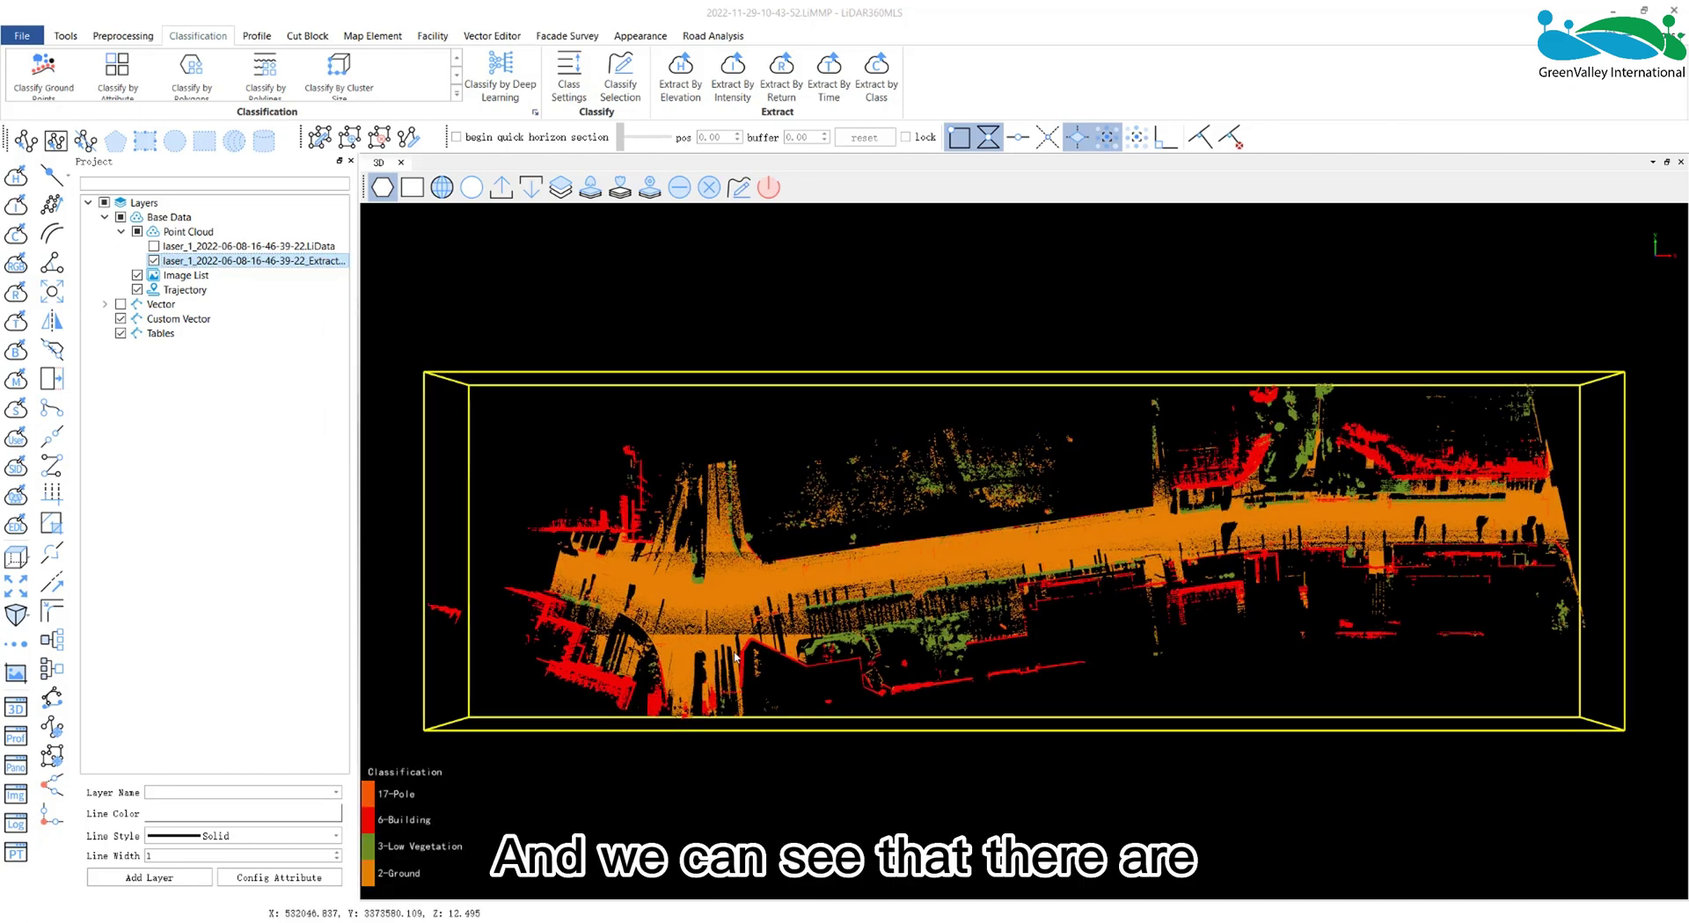